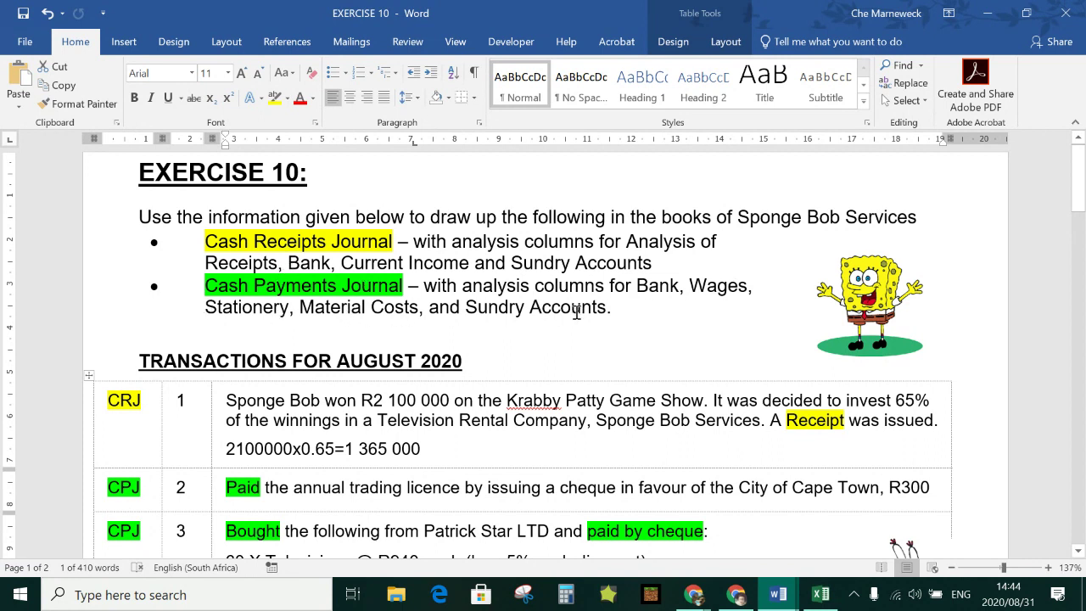
- Switch to the Cash journals document and examine the business name and month in the Cash Payments Journal heading
{"action": "mouse_move", "coordinate": [772, 600]}
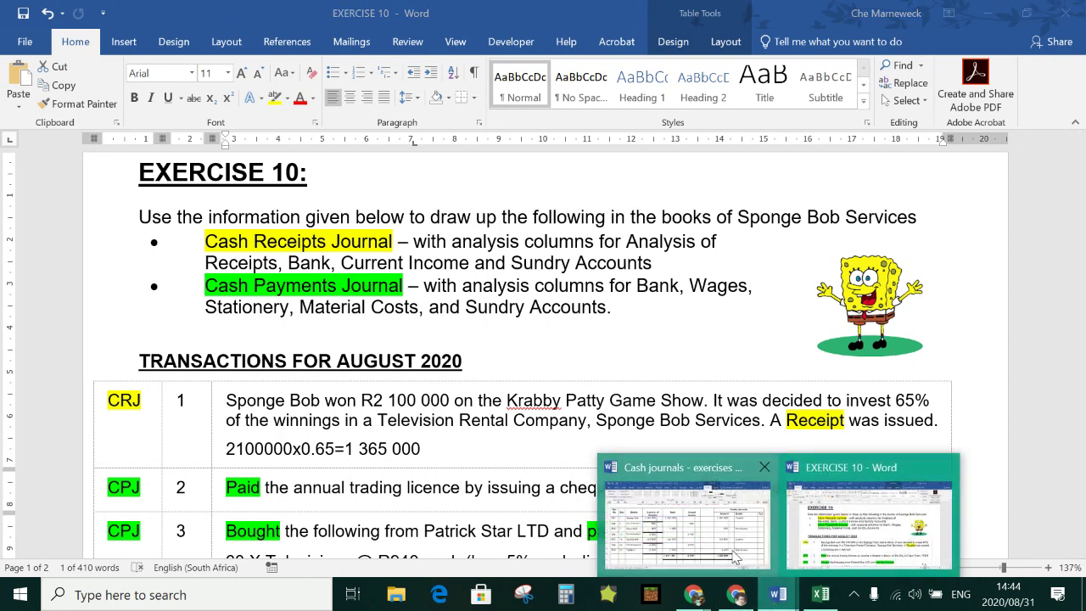
{"action": "left_click", "coordinate": [687, 522]}
{"action": "scroll", "coordinate": [352, 312], "scroll_direction": "down", "scroll_amount": 3}
{"action": "scroll", "coordinate": [352, 313], "scroll_direction": "down", "scroll_amount": 5}
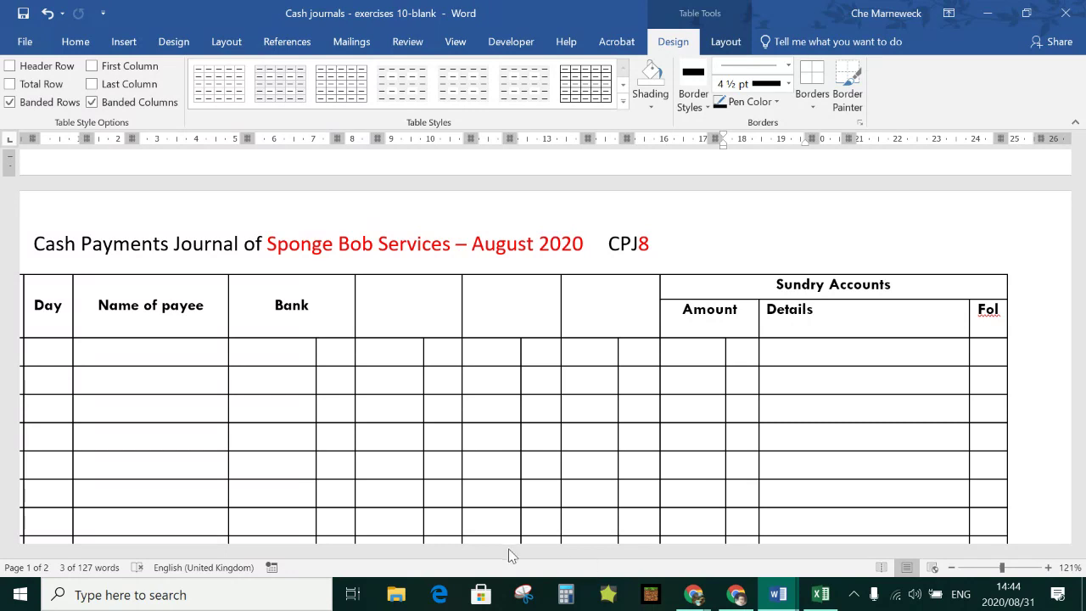
{"action": "left_click_drag", "start_coordinate": [509, 552], "coordinate": [417, 550]}
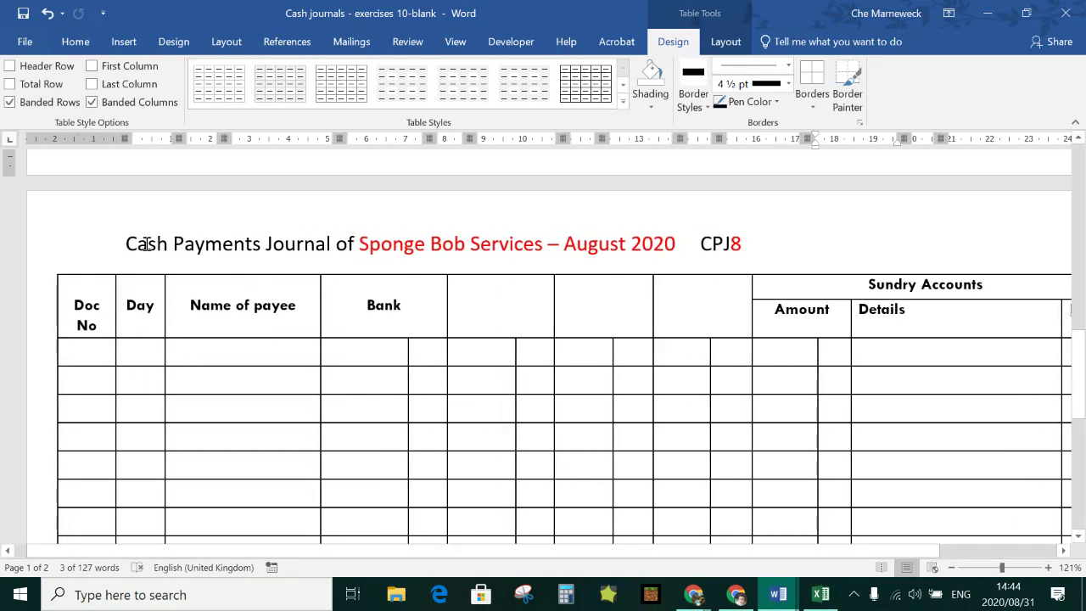
{"action": "left_click_drag", "start_coordinate": [360, 244], "coordinate": [527, 249]}
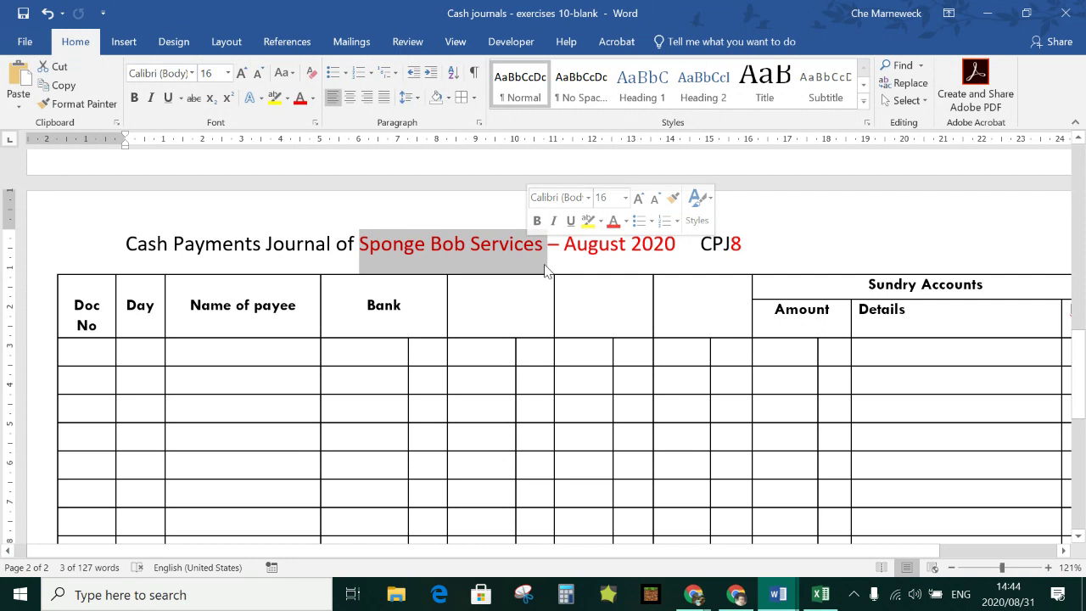
{"action": "left_click_drag", "start_coordinate": [563, 247], "coordinate": [626, 255]}
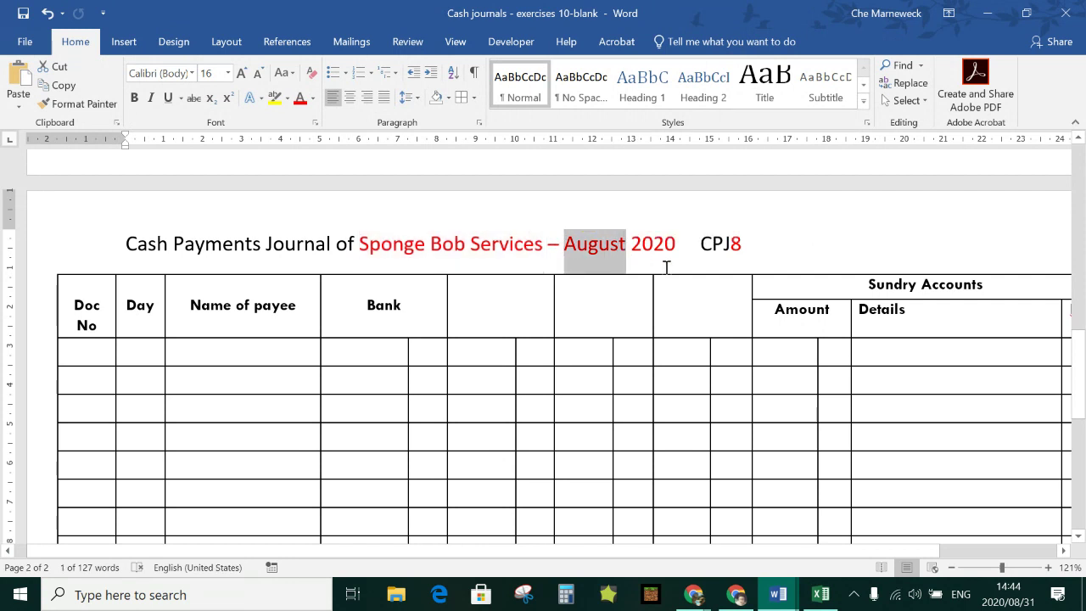
{"action": "left_click", "coordinate": [666, 255]}
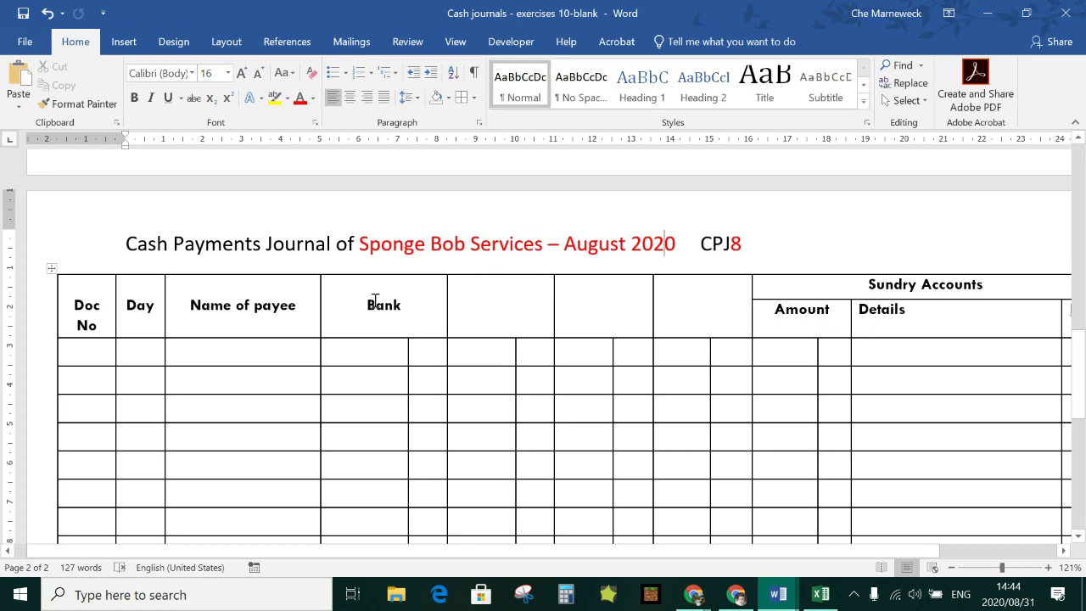
- Label the three blank analysis columns of the Cash Payments Journal Wages, Stationery and Material Costs
{"action": "left_click", "coordinate": [499, 306]}
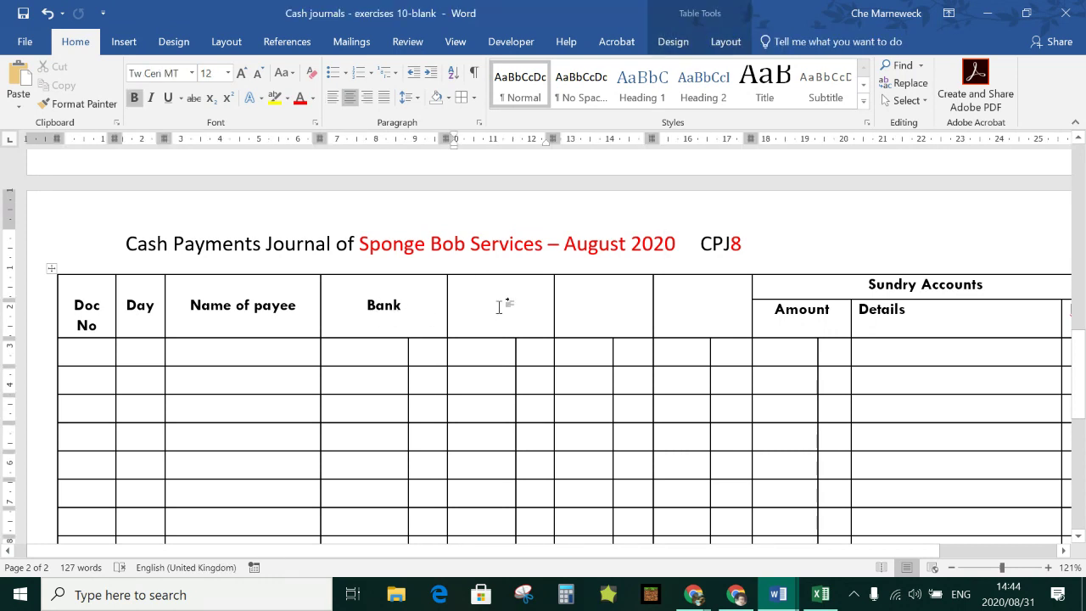
{"action": "type", "text": "Wages"}
{"action": "key", "text": "Tab"}
{"action": "type", "text": "Stationery"}
{"action": "key", "text": "Tab"}
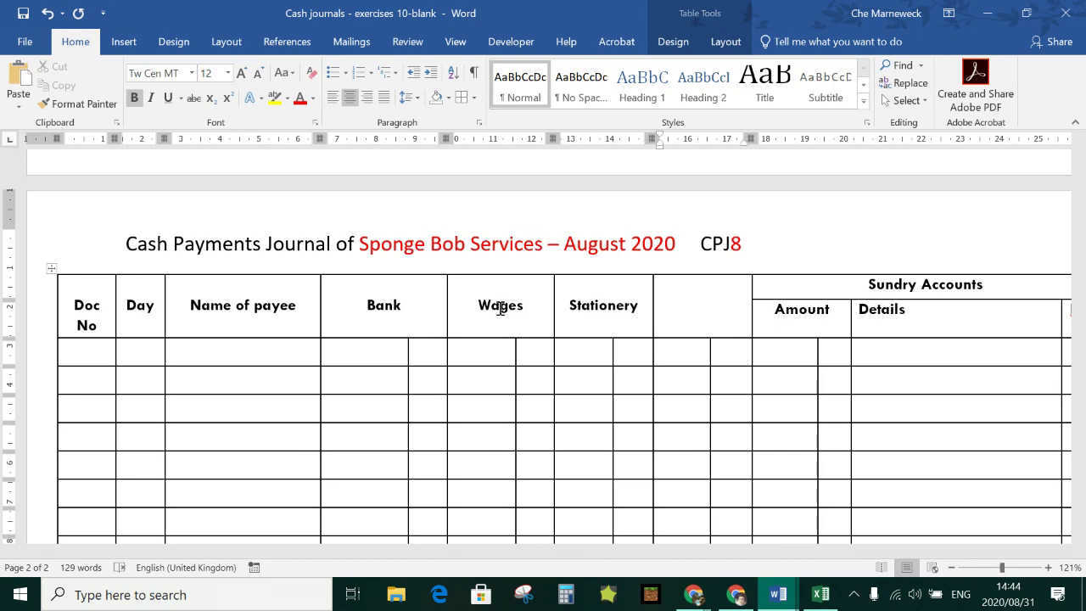
{"action": "type", "text": "Material Costs"}
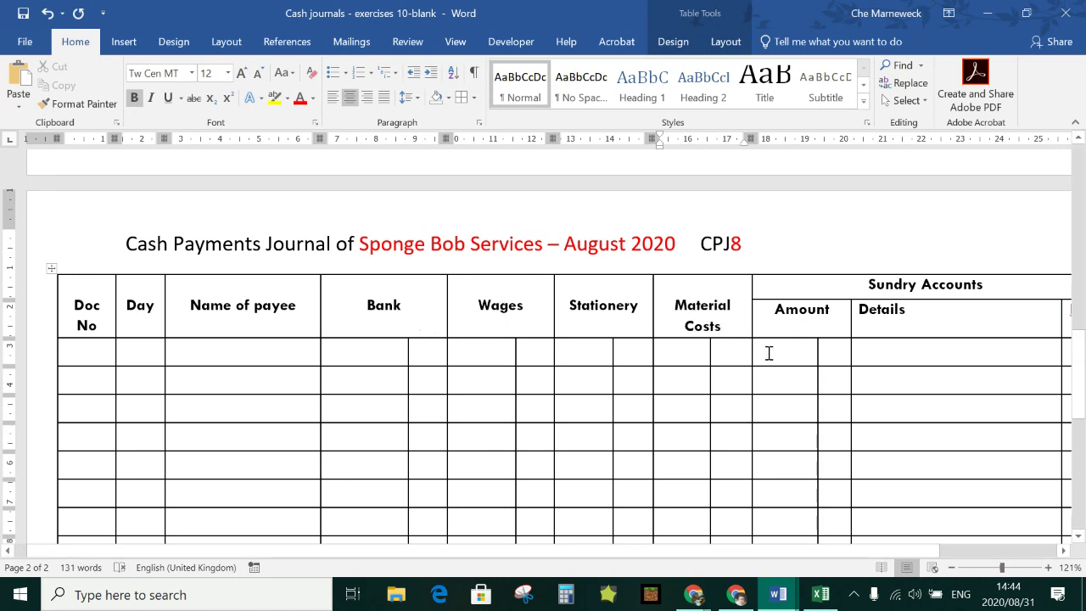
- Consult the day 2 transaction in EXERCISE 10 and enter document 001, day 2 and payee City of Cape Town in the first payments journal row
{"action": "left_click", "coordinate": [91, 353]}
{"action": "mouse_move", "coordinate": [779, 598]}
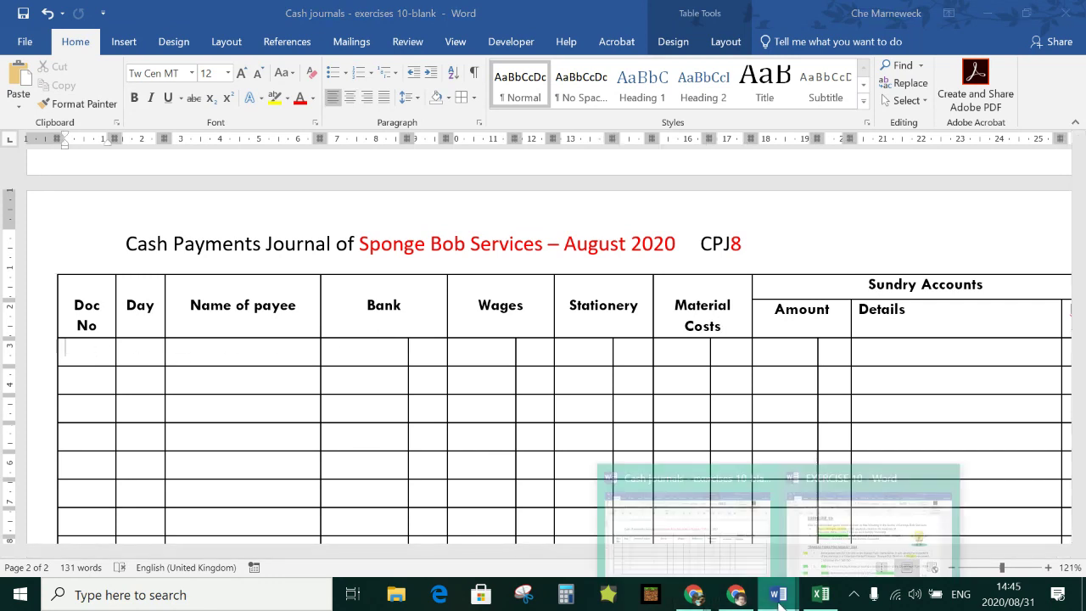
{"action": "left_click", "coordinate": [835, 534]}
{"action": "scroll", "coordinate": [398, 410], "scroll_direction": "down", "scroll_amount": 4}
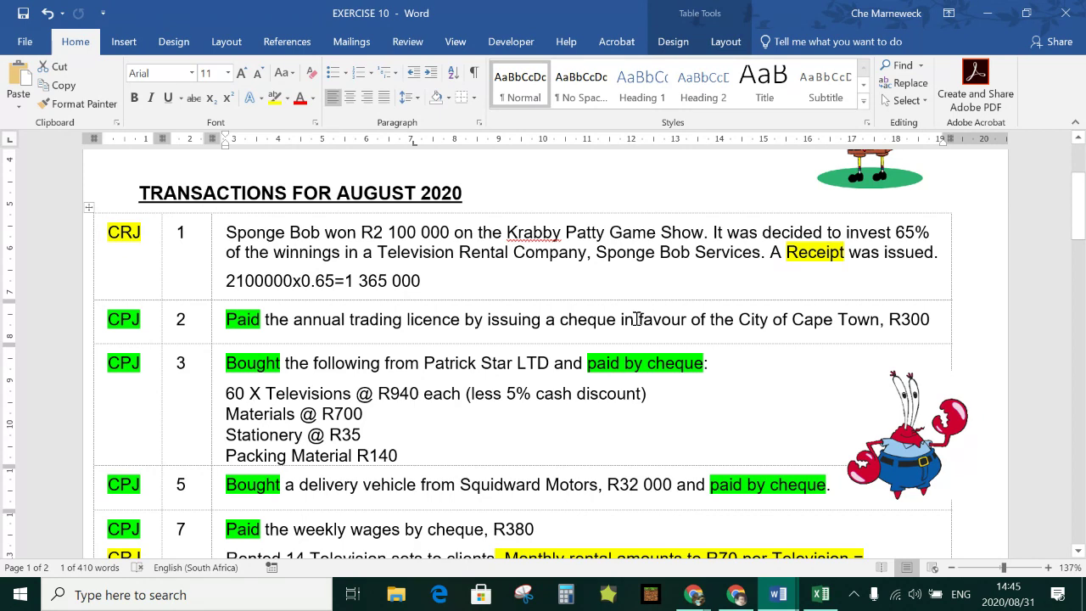
{"action": "mouse_move", "coordinate": [778, 594]}
{"action": "left_click", "coordinate": [726, 542]}
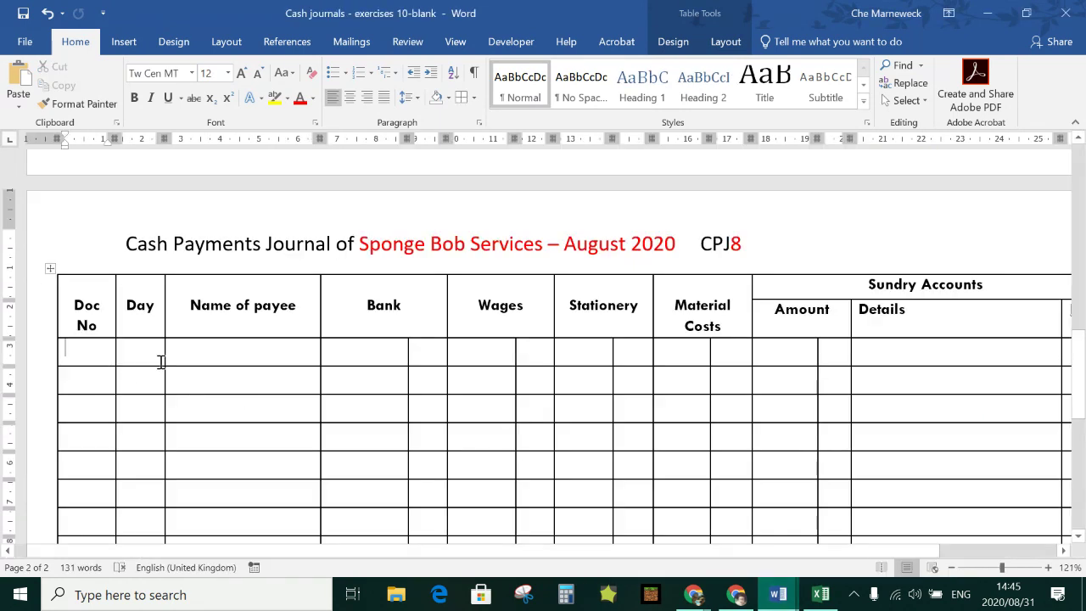
{"action": "type", "text": "001"}
{"action": "key", "text": "Tab"}
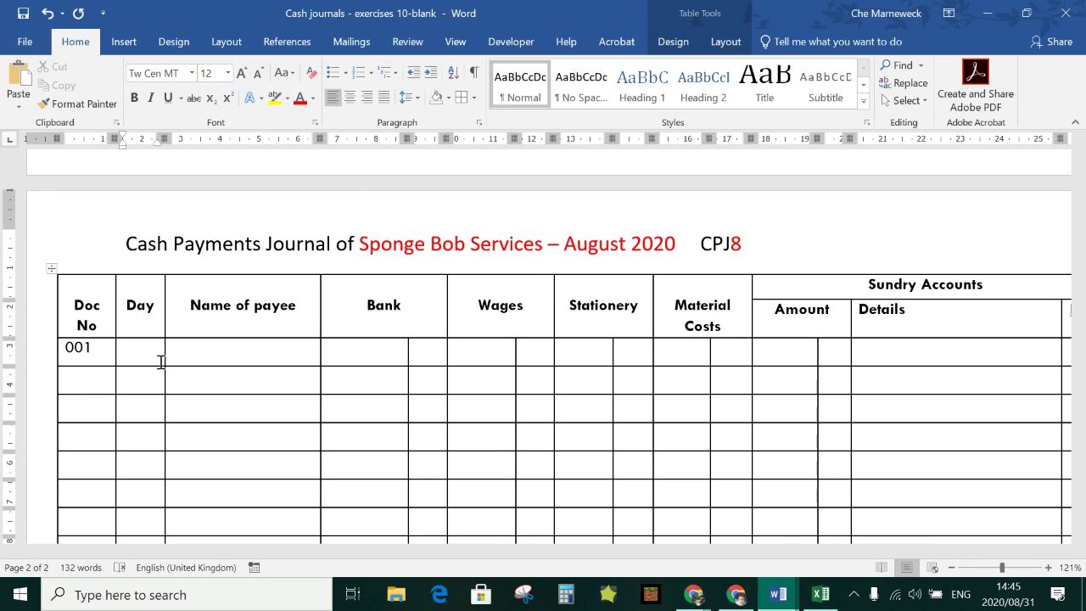
{"action": "type", "text": "2"}
{"action": "key", "text": "Tab"}
{"action": "type", "text": "Cape Town"}
{"action": "key", "text": "Tab"}
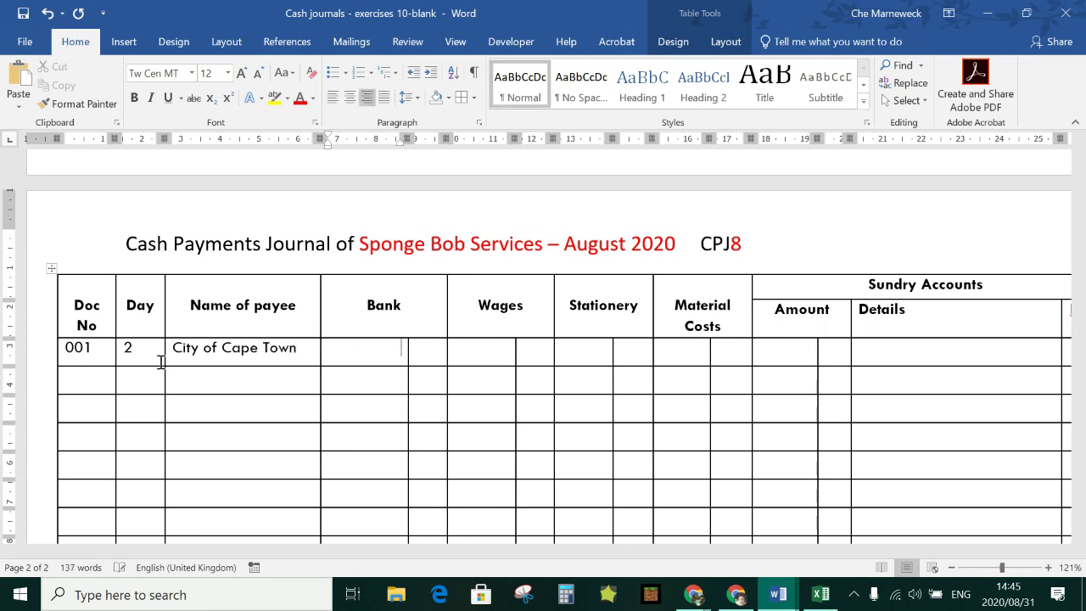
- Enter 300 under Bank and 300 under Sundry Accounts with the details Trading Licence for the City of Cape Town payment
{"action": "type", "text": "300"}
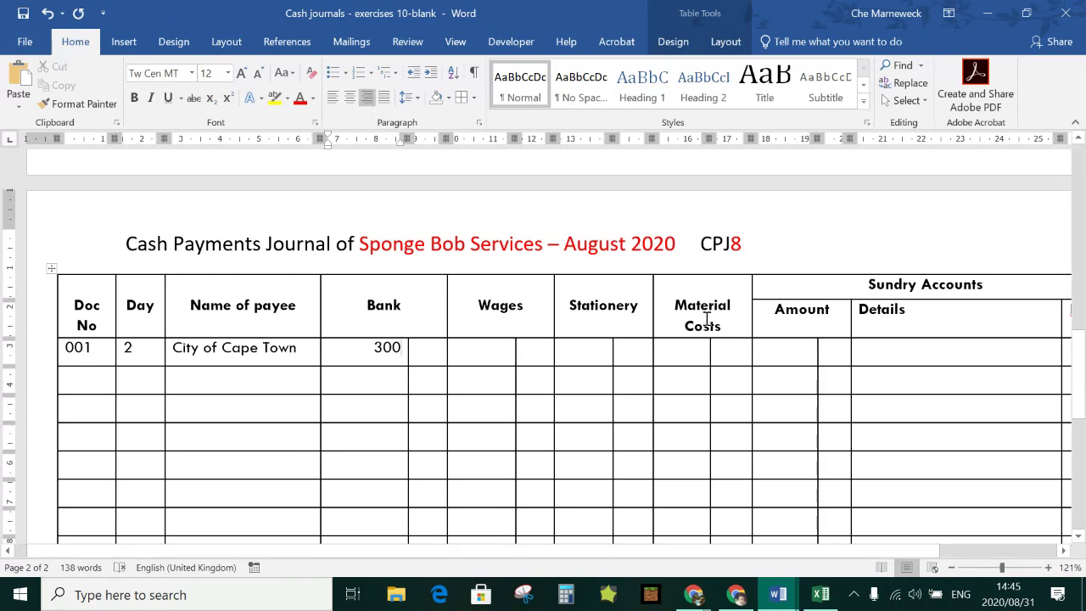
{"action": "left_click", "coordinate": [805, 357]}
{"action": "type", "text": "300"}
{"action": "key", "text": "Tab"}
{"action": "key", "text": "Tab"}
{"action": "type", "text": "Tra"}
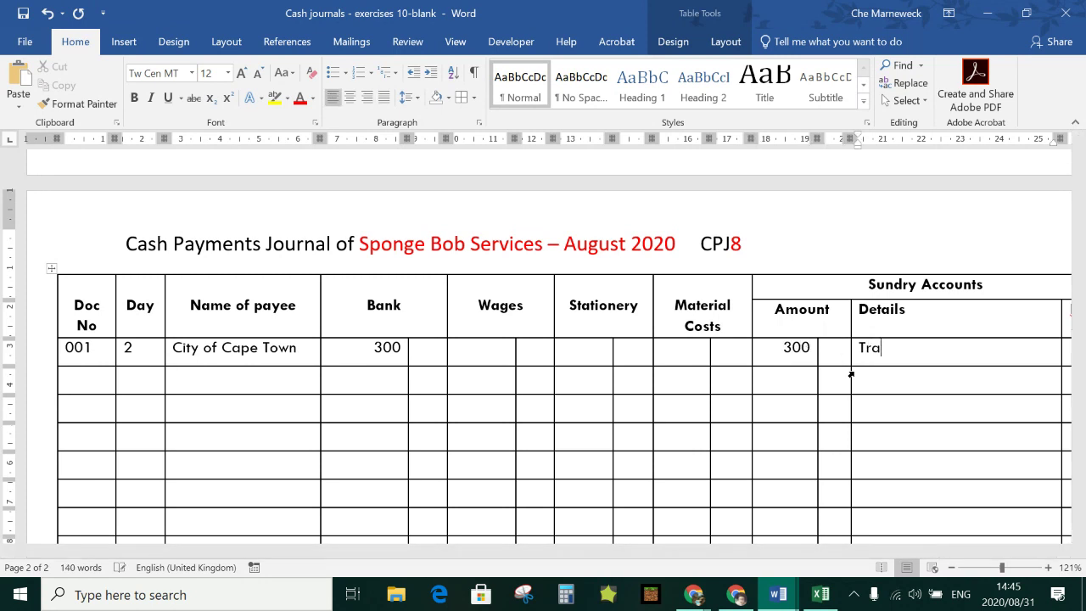
{"action": "type", "text": "ding Licence"}
- Enter document number 002 in the second row of the Cash Payments Journal
{"action": "left_click", "coordinate": [75, 386]}
{"action": "type", "text": "002"}
{"action": "key", "text": "Tab"}
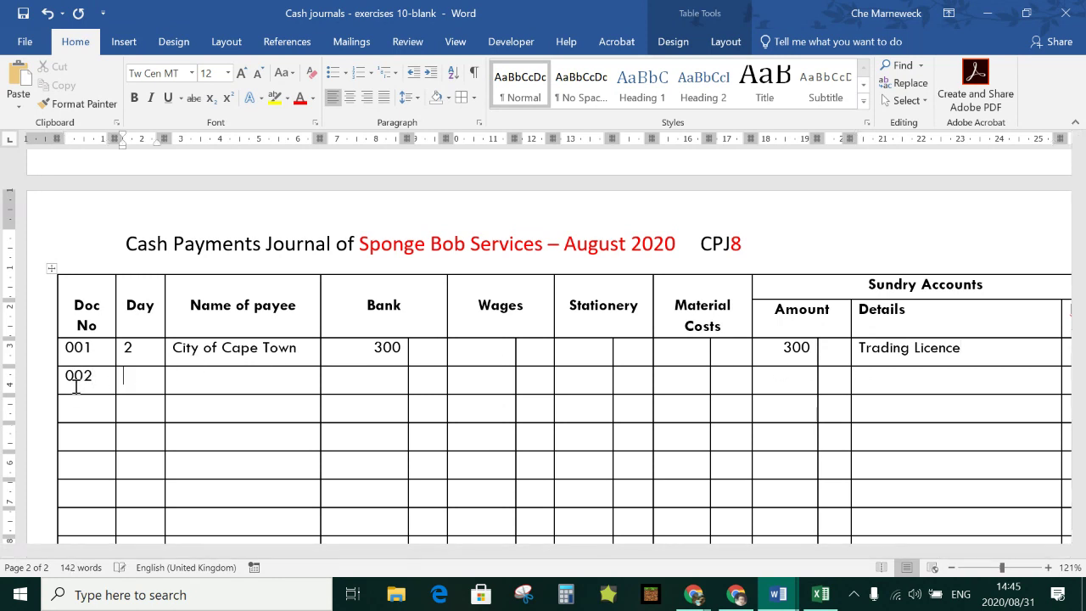
- Switch to EXERCISE 10 and examine the quantity and unit price of the televisions in the day 3 transaction
{"action": "mouse_move", "coordinate": [778, 594]}
{"action": "left_click", "coordinate": [869, 509]}
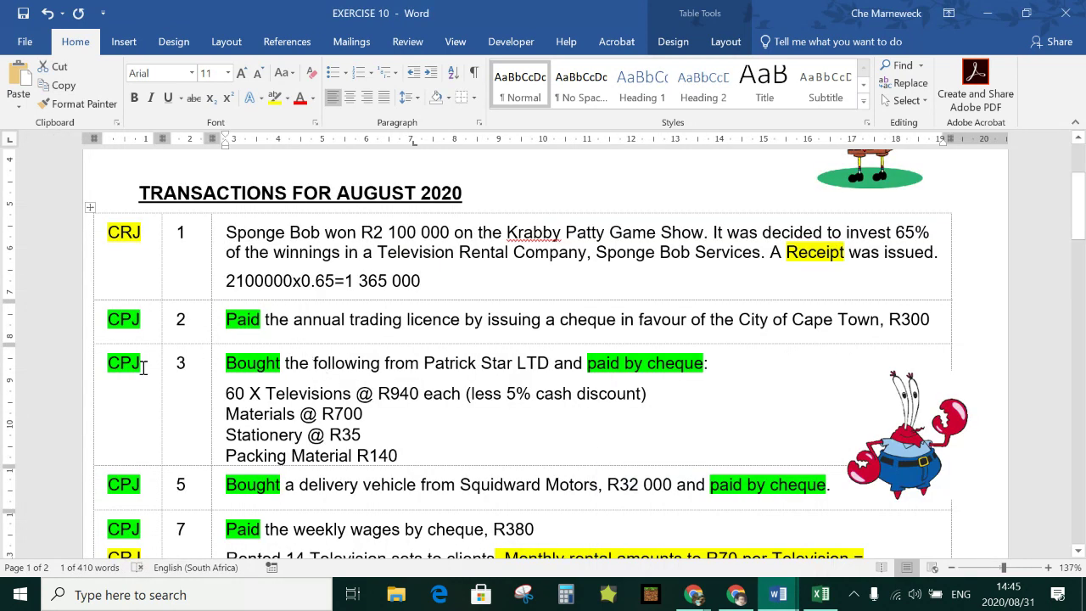
{"action": "left_click", "coordinate": [96, 370]}
{"action": "left_click", "coordinate": [406, 371]}
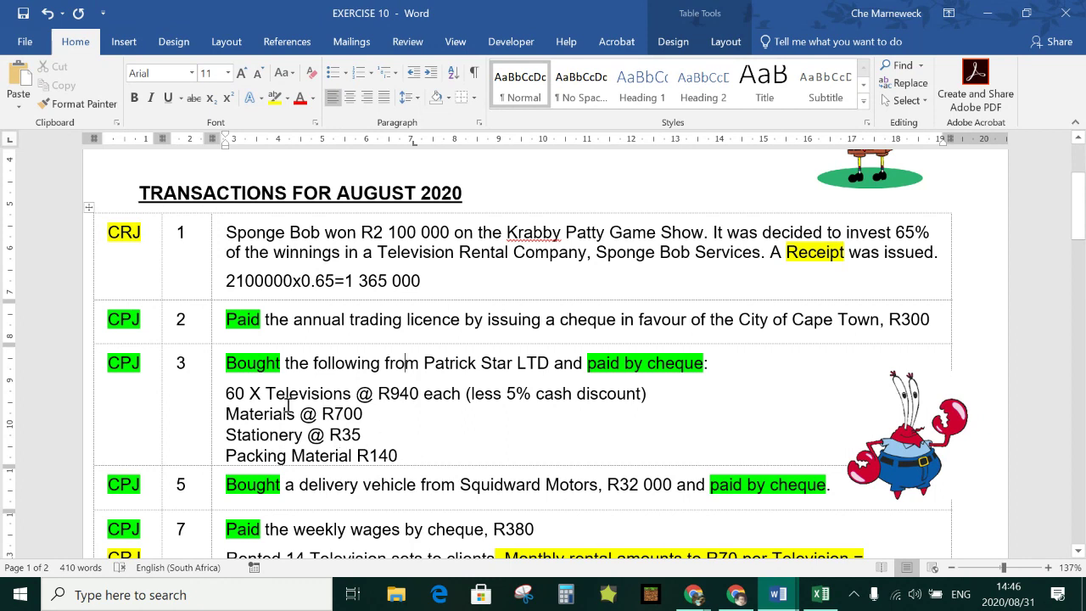
{"action": "left_click_drag", "start_coordinate": [266, 392], "coordinate": [351, 392]}
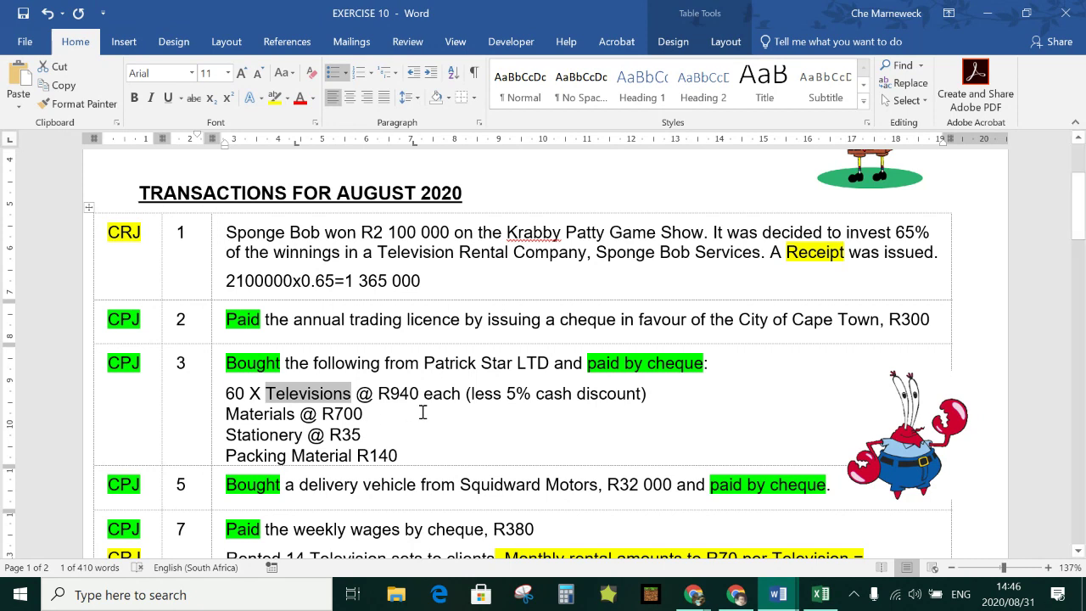
{"action": "left_click_drag", "start_coordinate": [225, 393], "coordinate": [246, 391]}
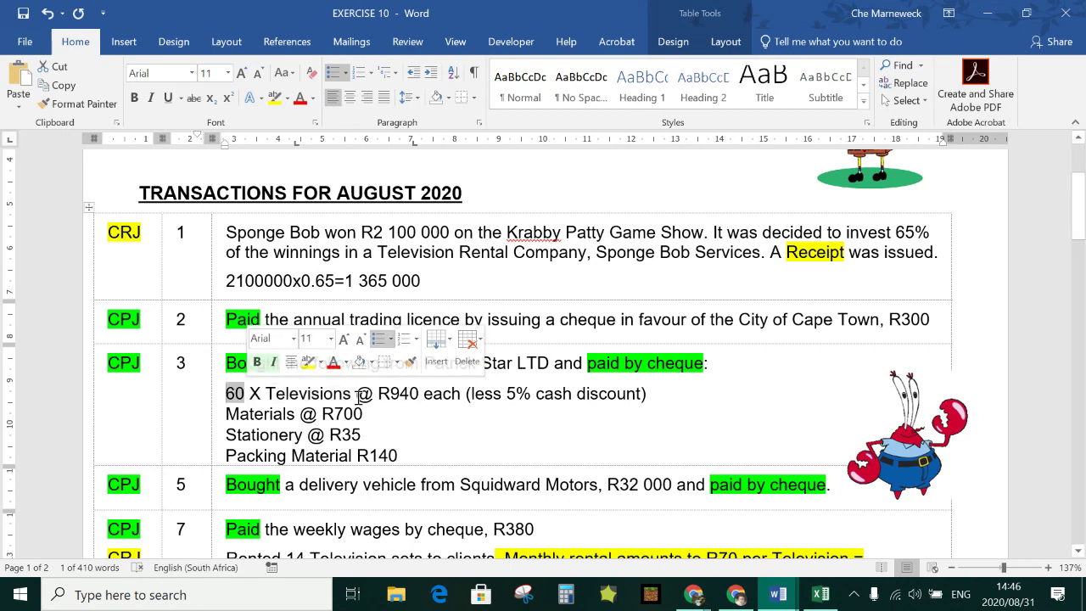
{"action": "left_click_drag", "start_coordinate": [379, 393], "coordinate": [419, 394]}
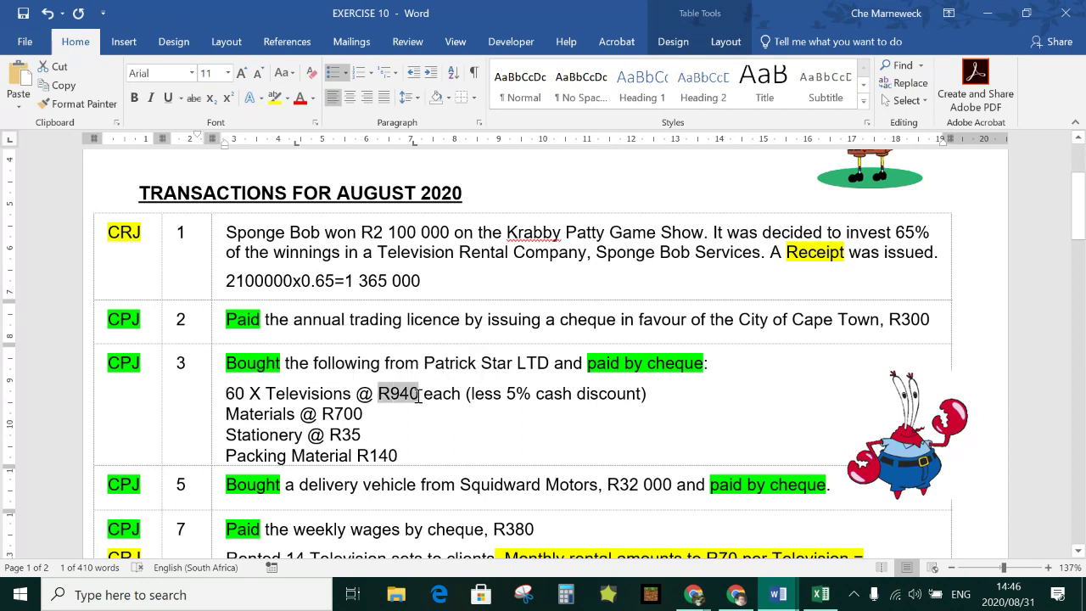
- Make room below the televisions line of the day 3 transaction and add the calculation 60 x 940 = 56 400
{"action": "left_click", "coordinate": [703, 397]}
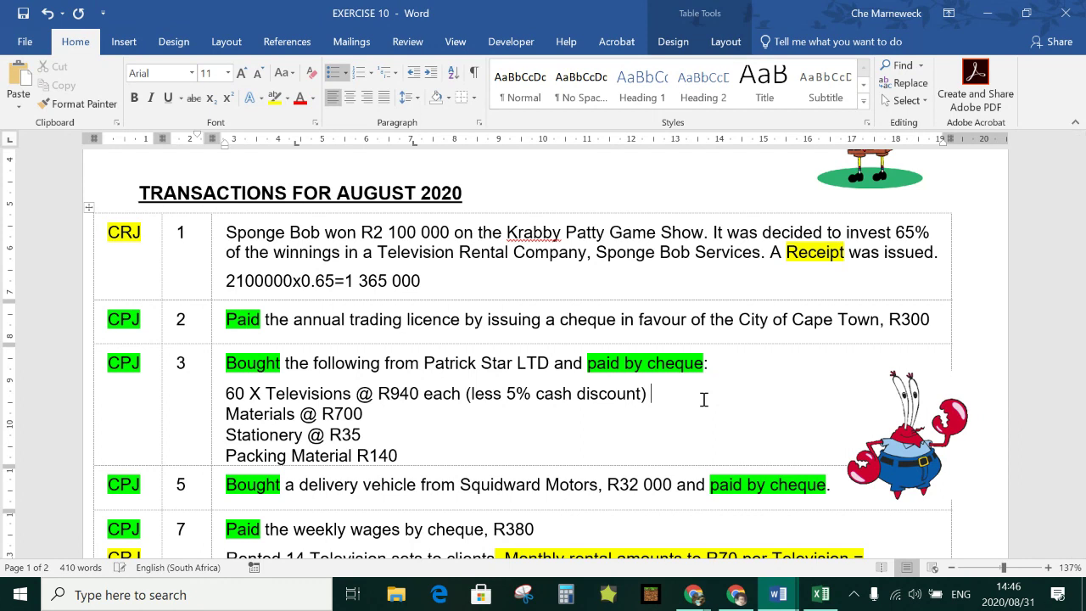
{"action": "key", "text": "Return"}
{"action": "key", "text": "Return"}
{"action": "key", "text": "Up"}
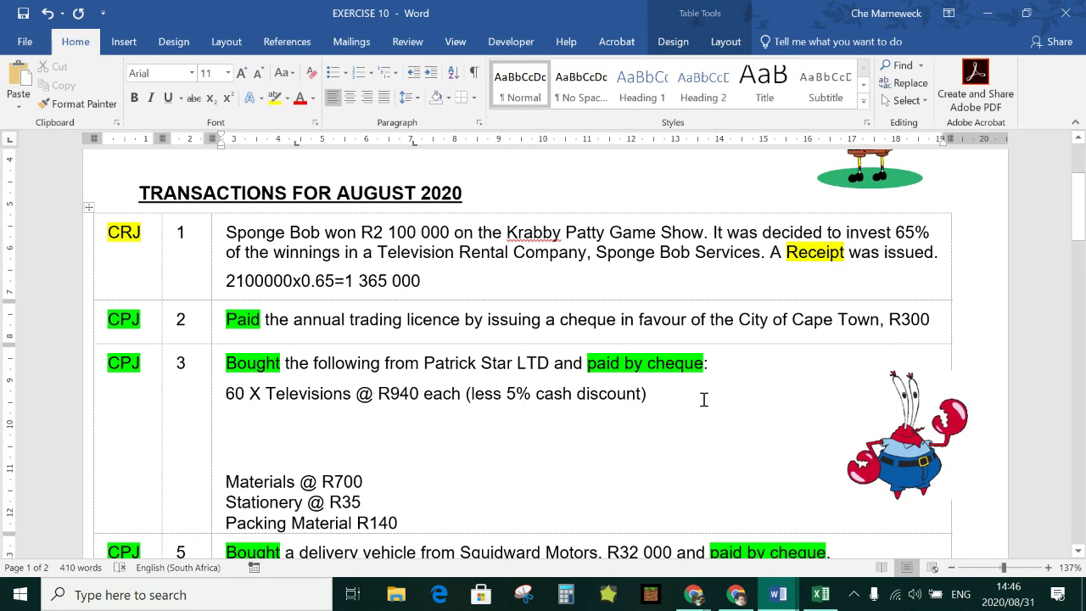
{"action": "type", "text": "69"}
{"action": "key", "text": "BackSpace"}
{"action": "type", "text": "0 x 940"}
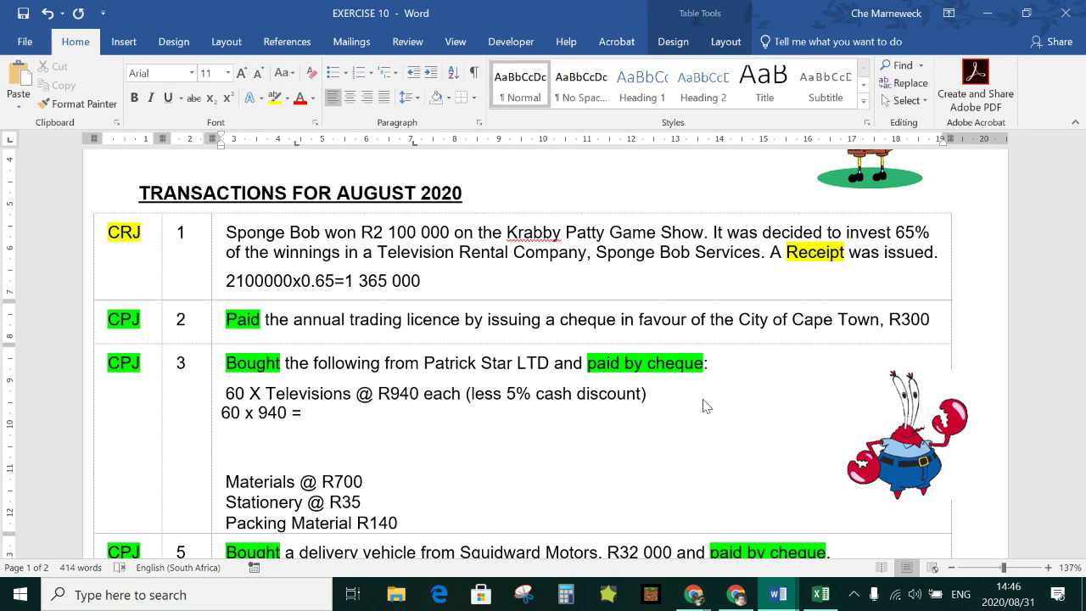
{"action": "type", "text": " = 56 400"}
- Add the discount calculation 56 400 x 0.05= on a new line below the television total
{"action": "key", "text": "Return"}
{"action": "type", "text": "56"}
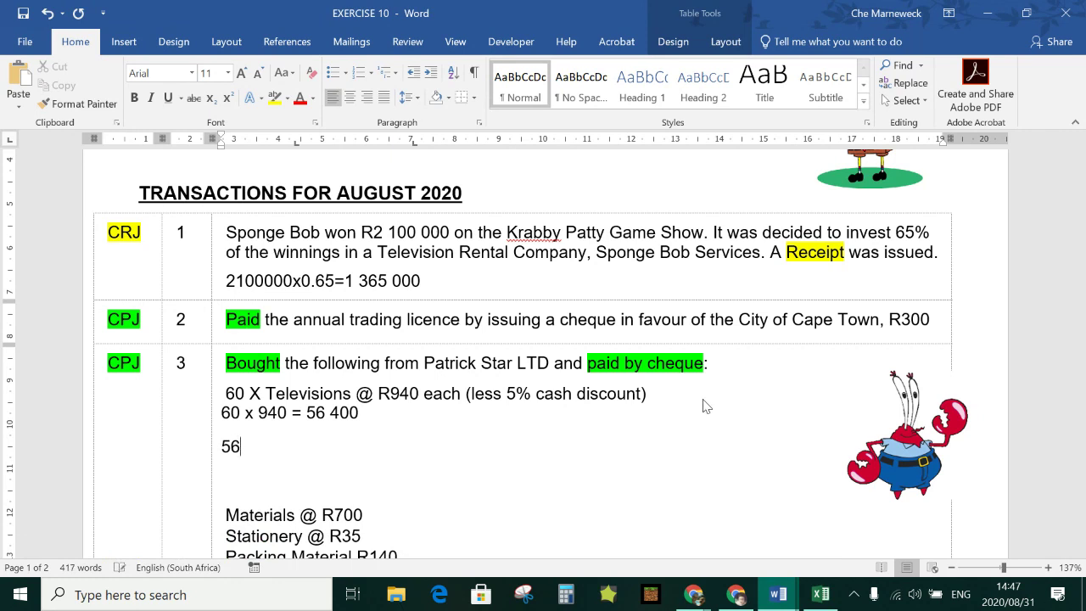
{"action": "type", "text": " 400 x 0.05="}
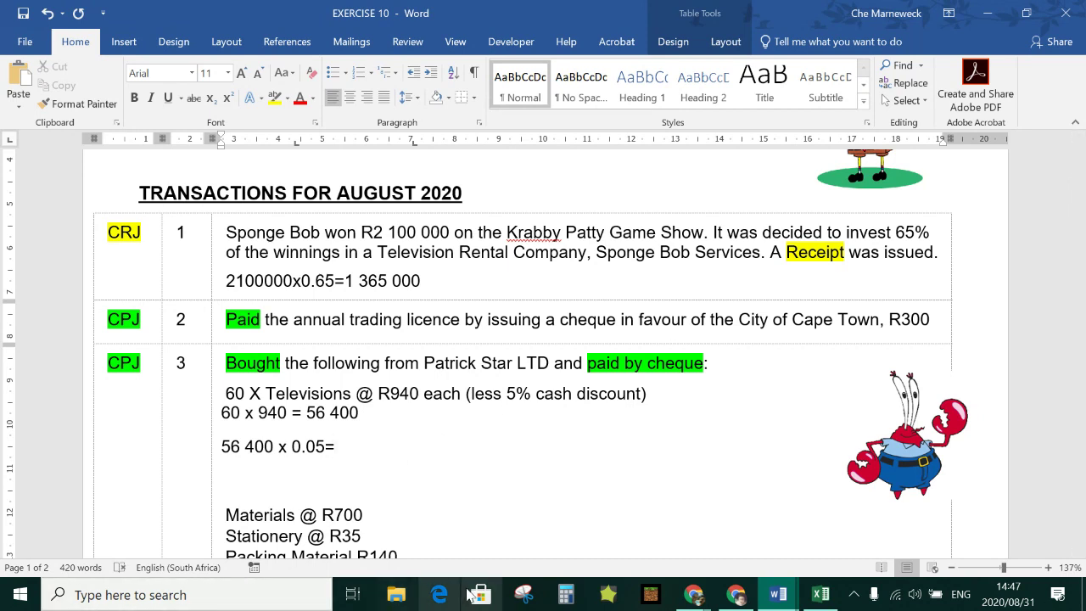
- Open Calculator, move it clear of the calculation lines and multiply 56400 by 0,05
{"action": "left_click", "coordinate": [565, 595]}
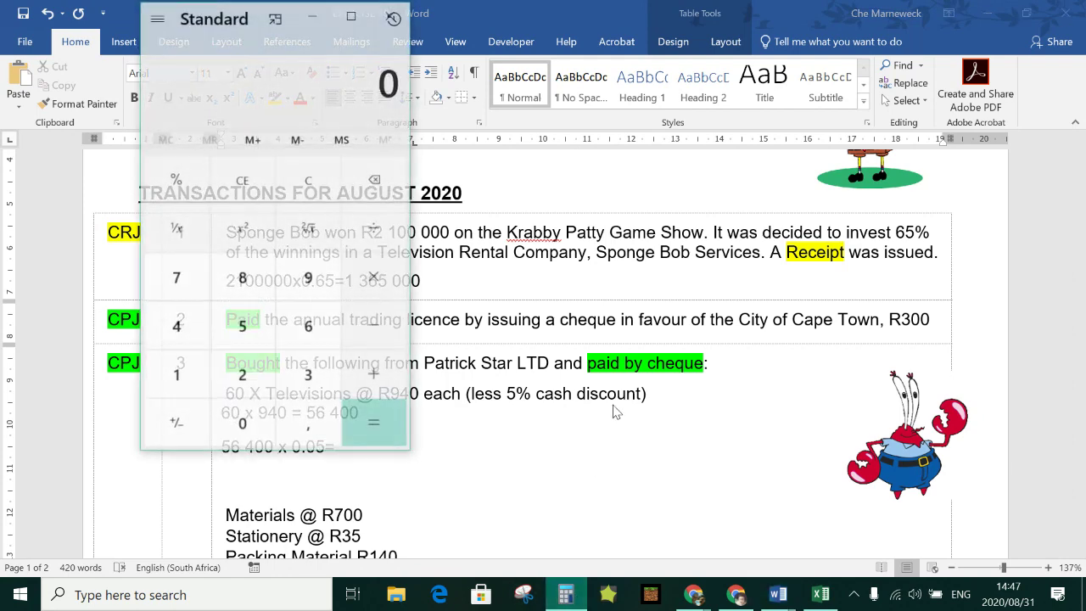
{"action": "left_click_drag", "start_coordinate": [234, 20], "coordinate": [743, 33]}
{"action": "left_click", "coordinate": [759, 354]}
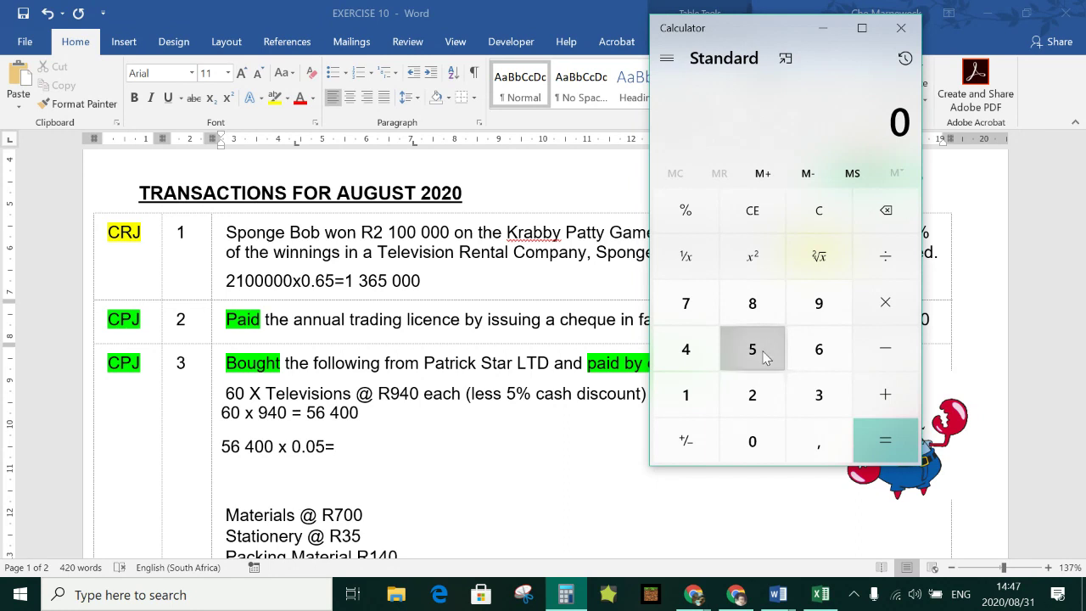
{"action": "left_click", "coordinate": [820, 352]}
{"action": "left_click", "coordinate": [687, 349]}
{"action": "left_click", "coordinate": [757, 442]}
{"action": "left_click", "coordinate": [758, 443]}
{"action": "left_click", "coordinate": [884, 303]}
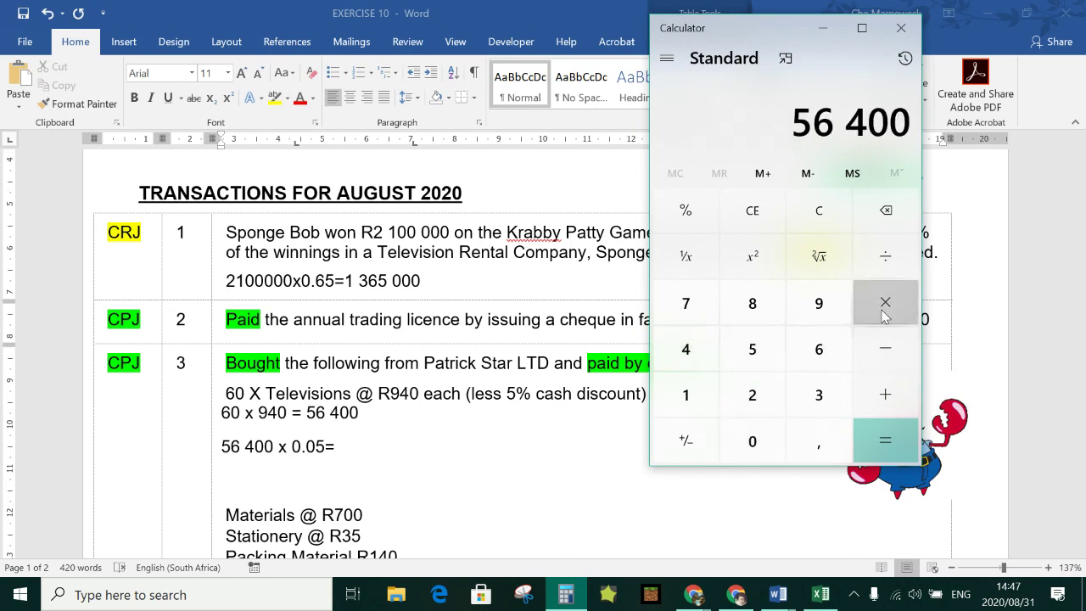
{"action": "left_click", "coordinate": [815, 449]}
{"action": "left_click", "coordinate": [766, 447]}
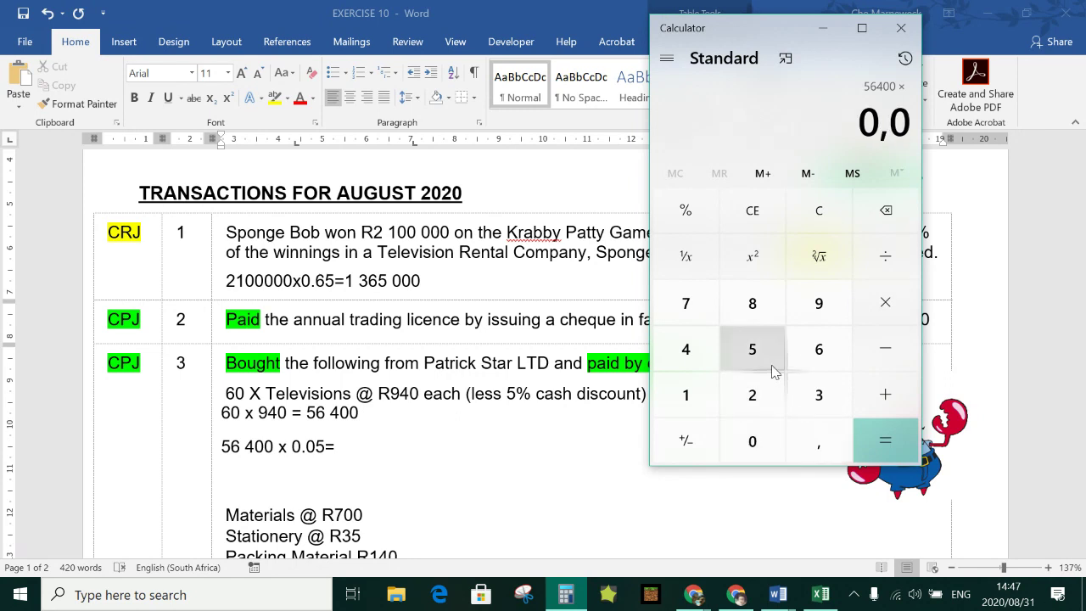
{"action": "left_click", "coordinate": [768, 351]}
{"action": "left_click", "coordinate": [882, 454]}
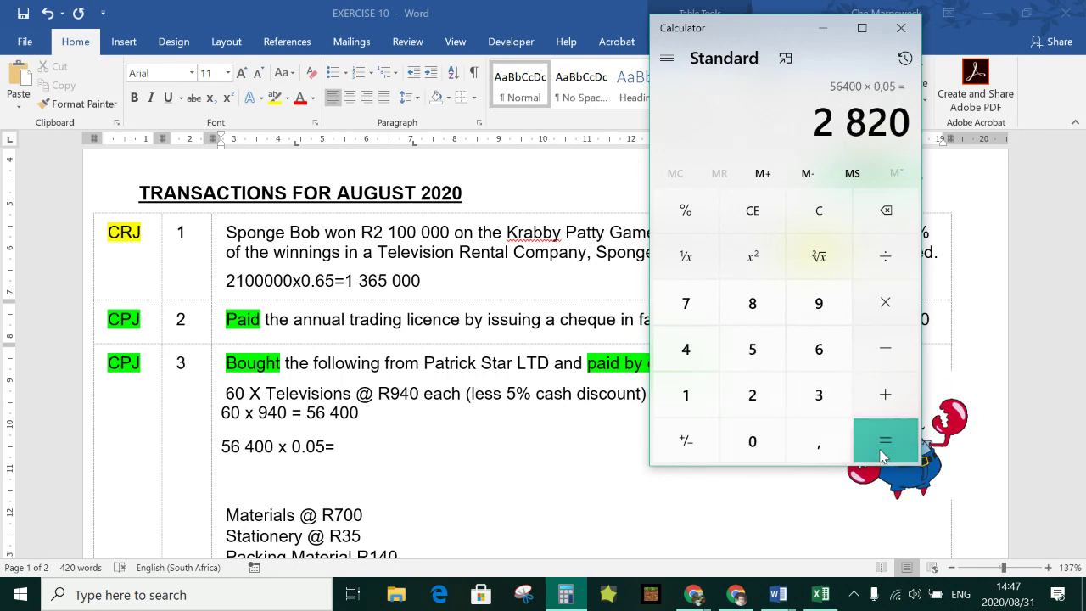
- Close Calculator, complete the 56 400 x 0.05= discount line with 2820 and begin a new line below it
{"action": "left_click", "coordinate": [821, 29]}
{"action": "type", "text": "2820"}
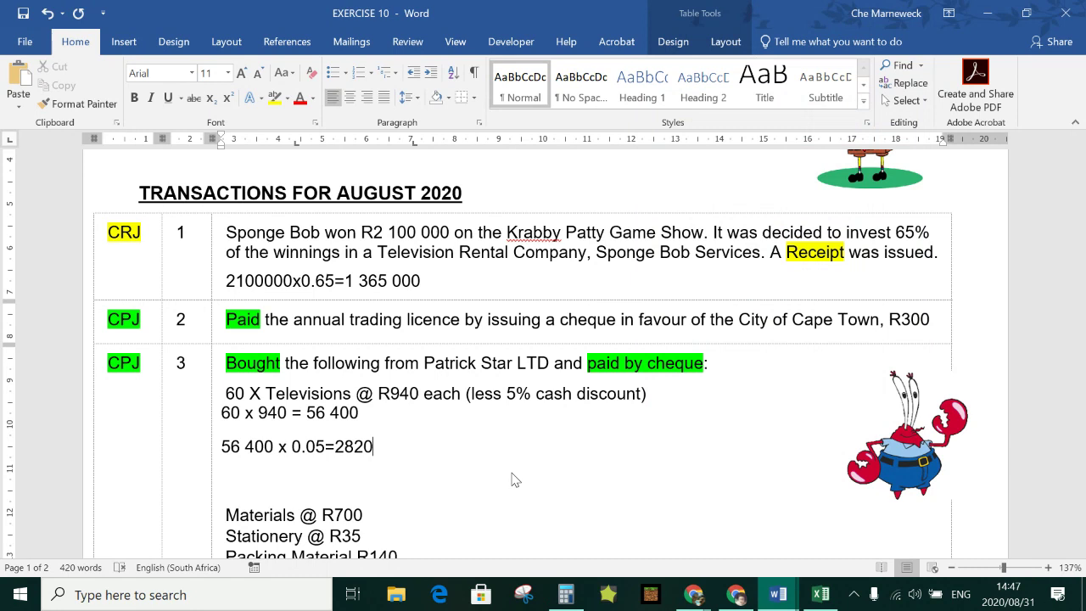
{"action": "key", "text": "Return"}
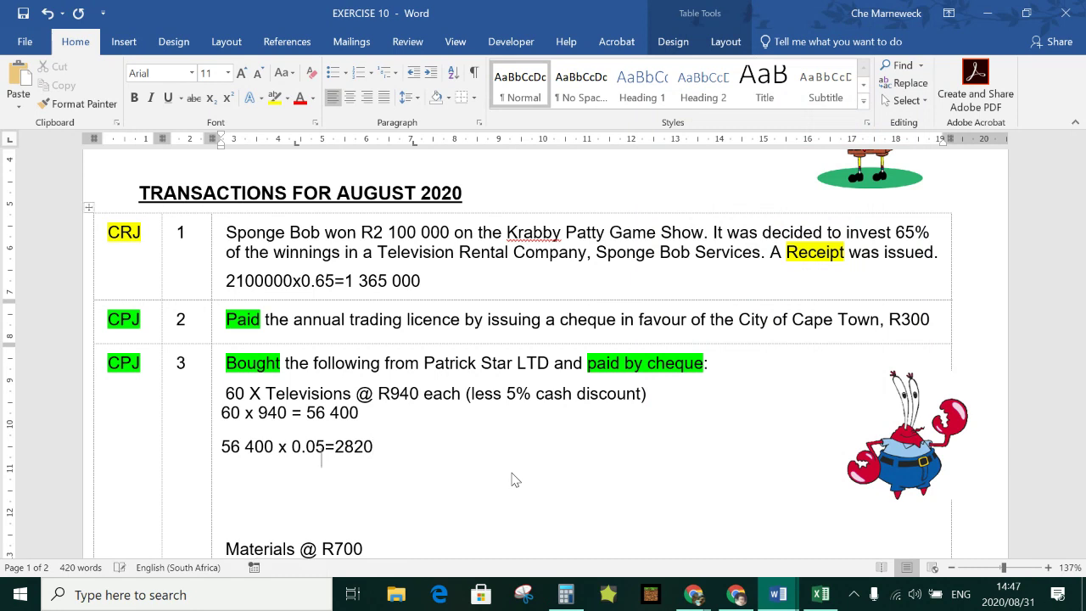
- Add the calculation 56 400-2820 = R53 580 below the discount line and remove the spare blank line above Materials
{"action": "type", "text": "56 400-2820"}
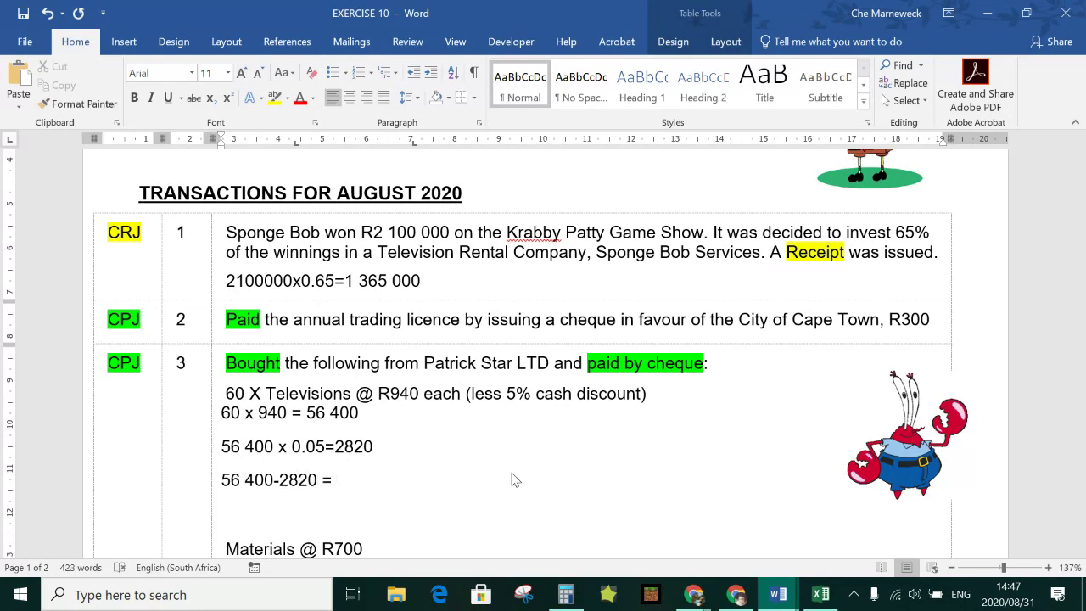
{"action": "type", "text": "= 53 58-"}
{"action": "key", "text": "BackSpace"}
{"action": "type", "text": "0"}
{"action": "left_click", "coordinate": [337, 481]}
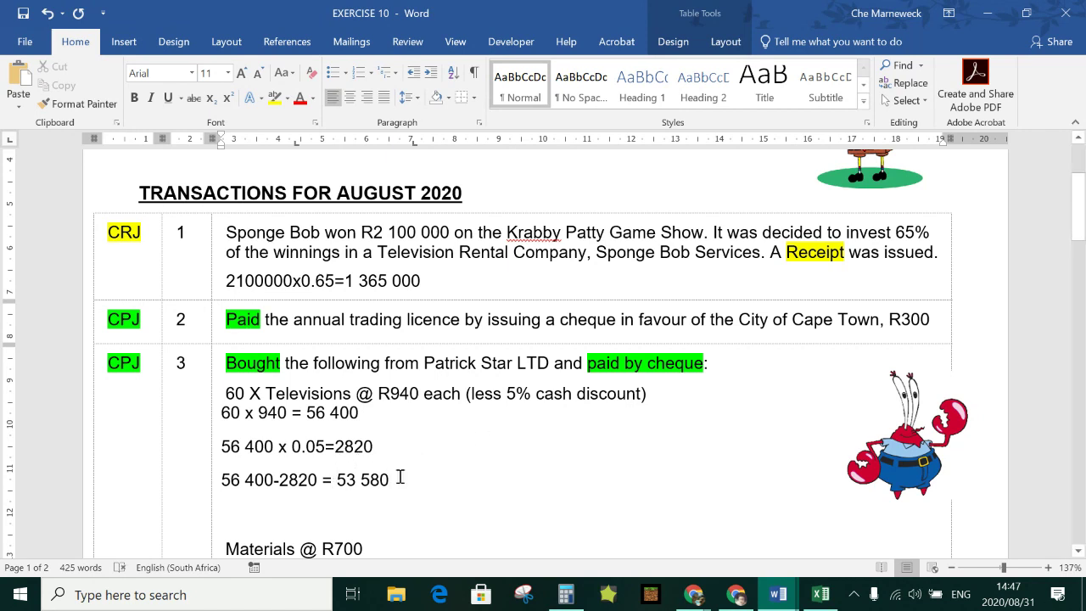
{"action": "type", "text": "R"}
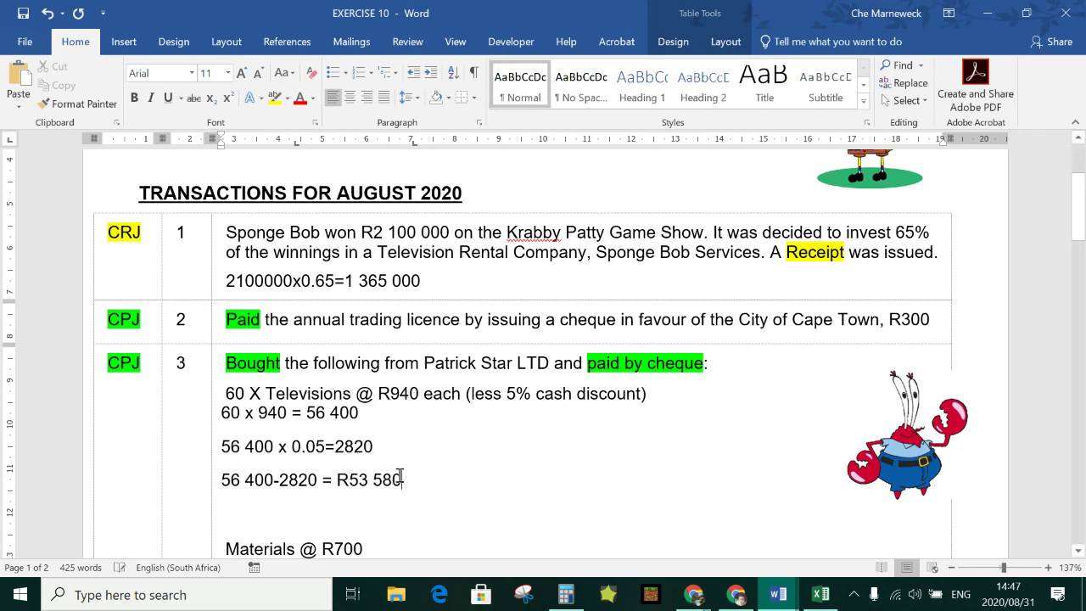
{"action": "left_click", "coordinate": [351, 509]}
{"action": "key", "text": "Delete"}
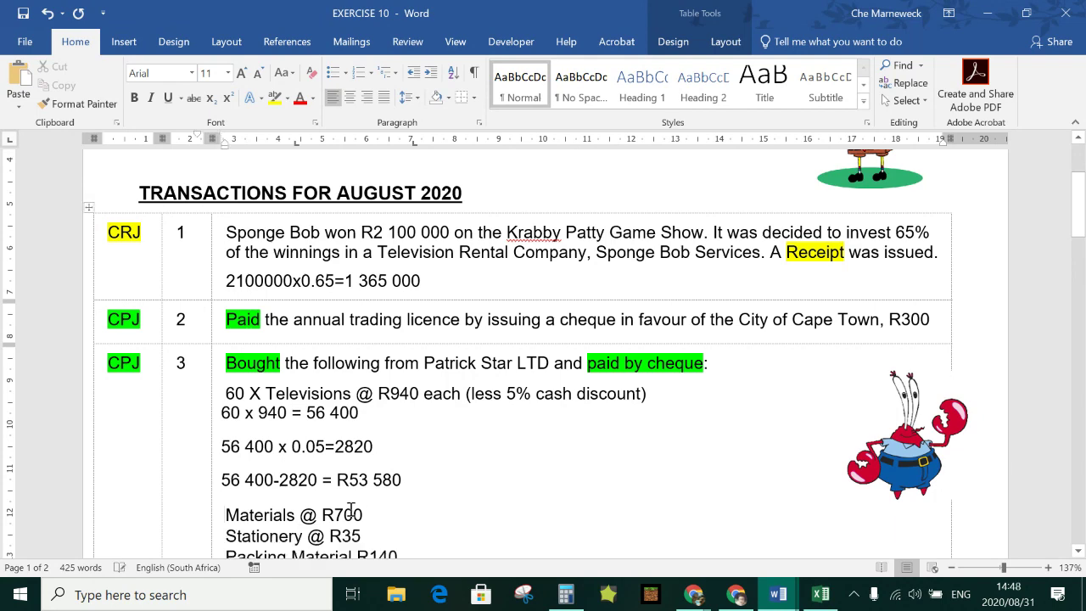
- Switch to the Cash Payments Journal and give entry 002 day 3, payee Patrick Star LTD and bank amount 54 455
{"action": "scroll", "coordinate": [350, 509], "scroll_direction": "down", "scroll_amount": 1}
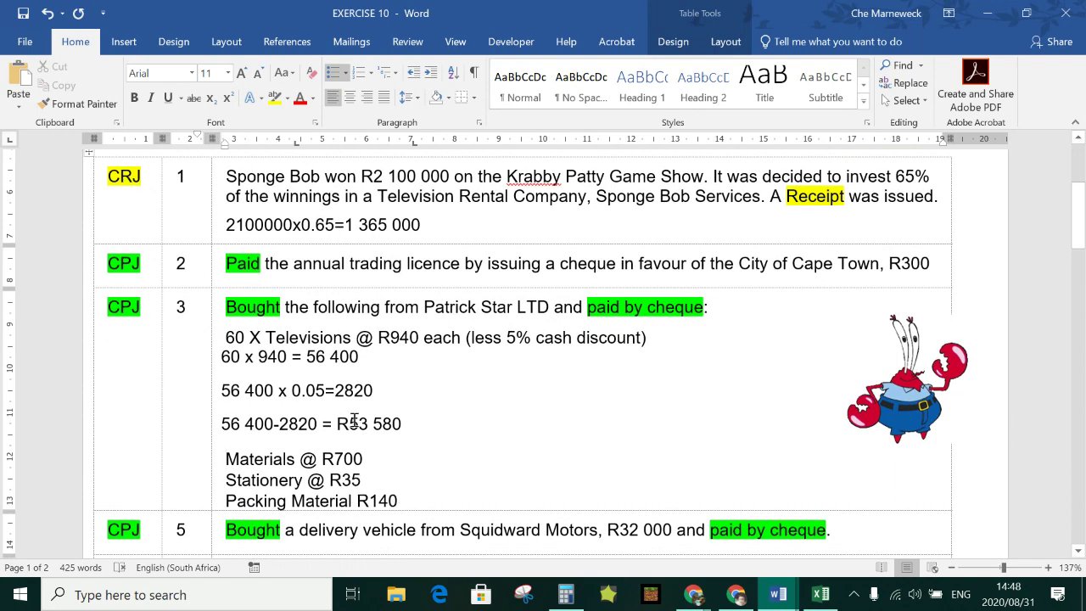
{"action": "left_click_drag", "start_coordinate": [350, 424], "coordinate": [405, 420]}
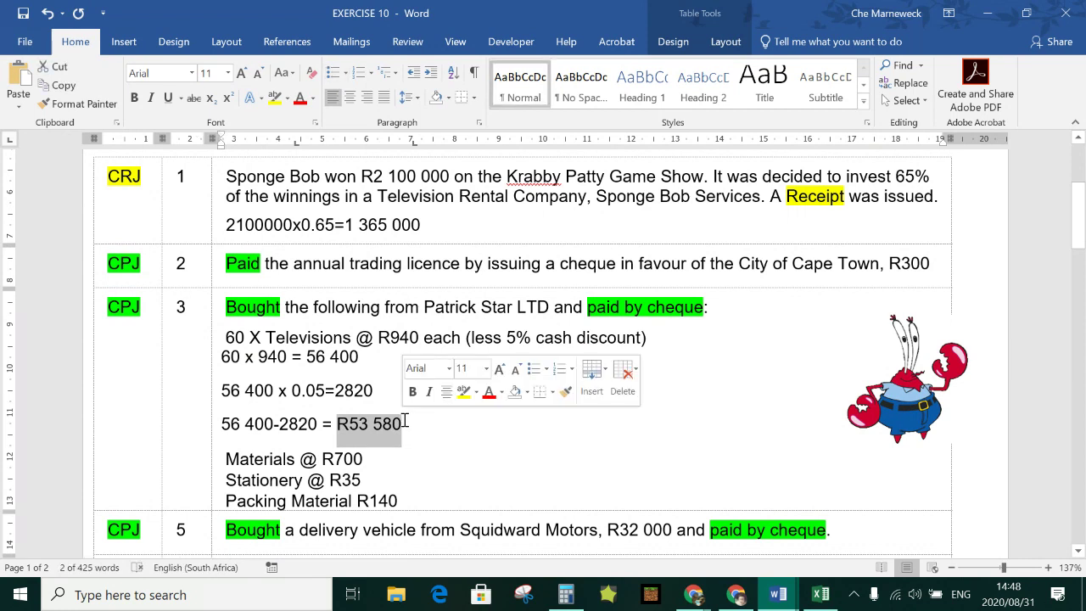
{"action": "left_click", "coordinate": [373, 459]}
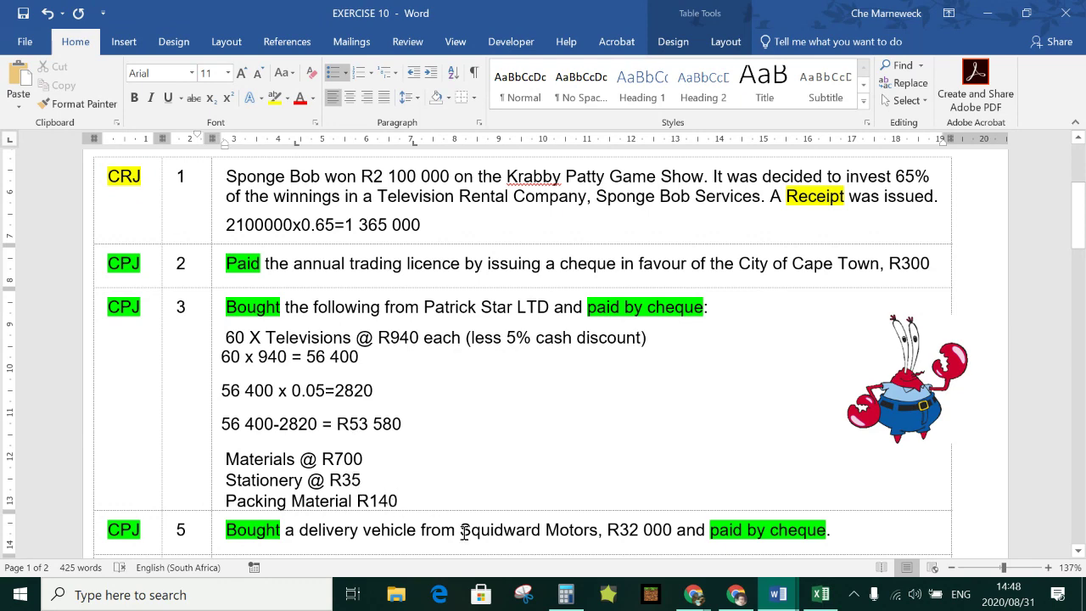
{"action": "mouse_move", "coordinate": [793, 588]}
{"action": "left_click", "coordinate": [711, 525]}
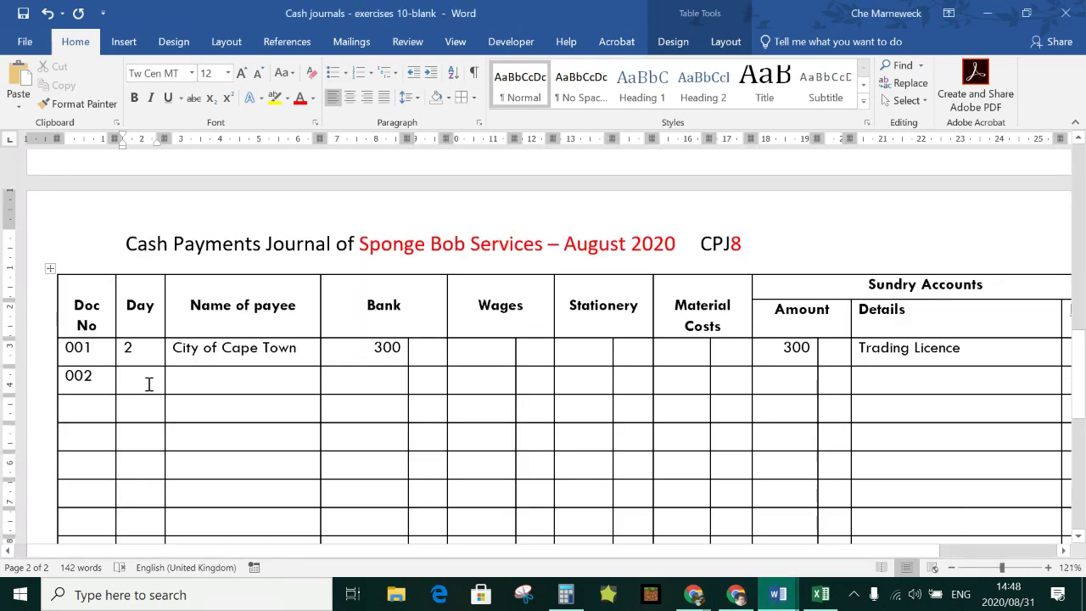
{"action": "type", "text": "3"}
{"action": "left_click", "coordinate": [213, 383]}
{"action": "type", "text": "Patrick Star LTD"}
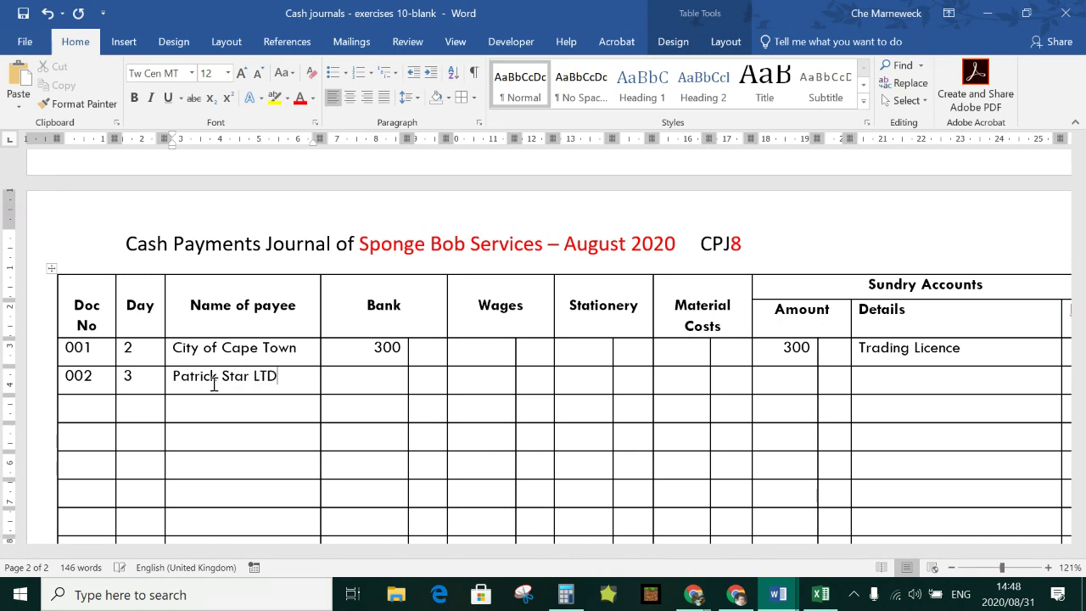
{"action": "key", "text": "Tab"}
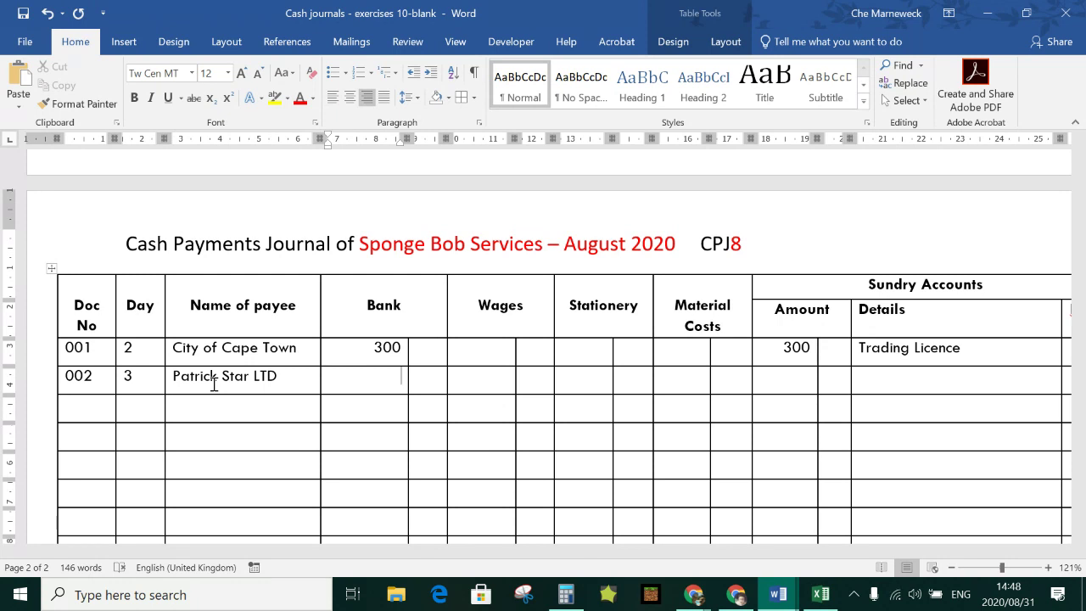
{"action": "type", "text": "54 455"}
- Record 53 580 as the sundry accounts amount of entry 002 with the details Equipment
{"action": "left_click", "coordinate": [811, 391]}
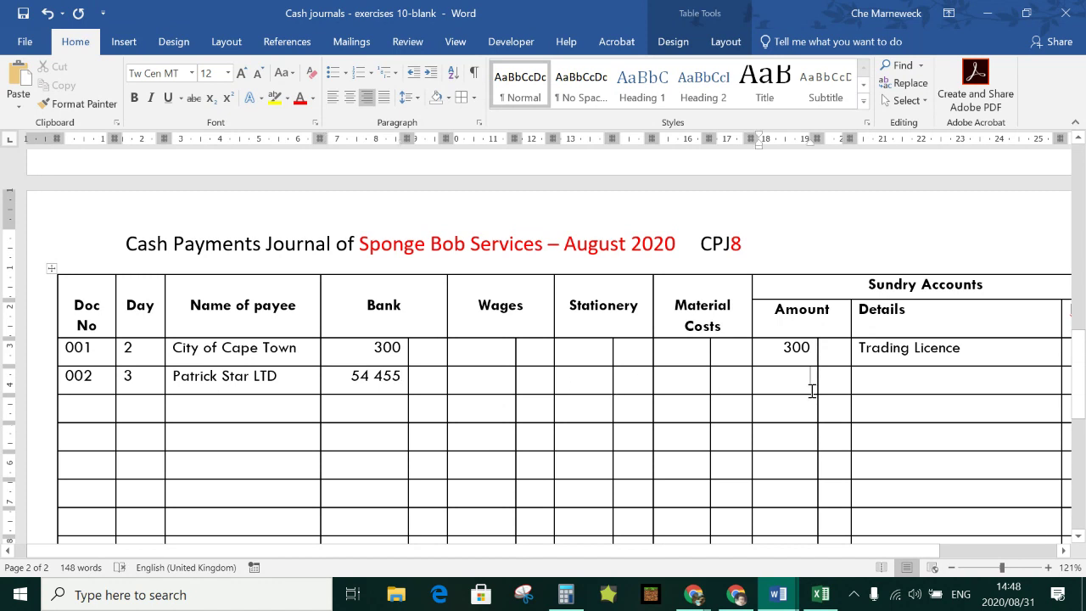
{"action": "type", "text": "53"}
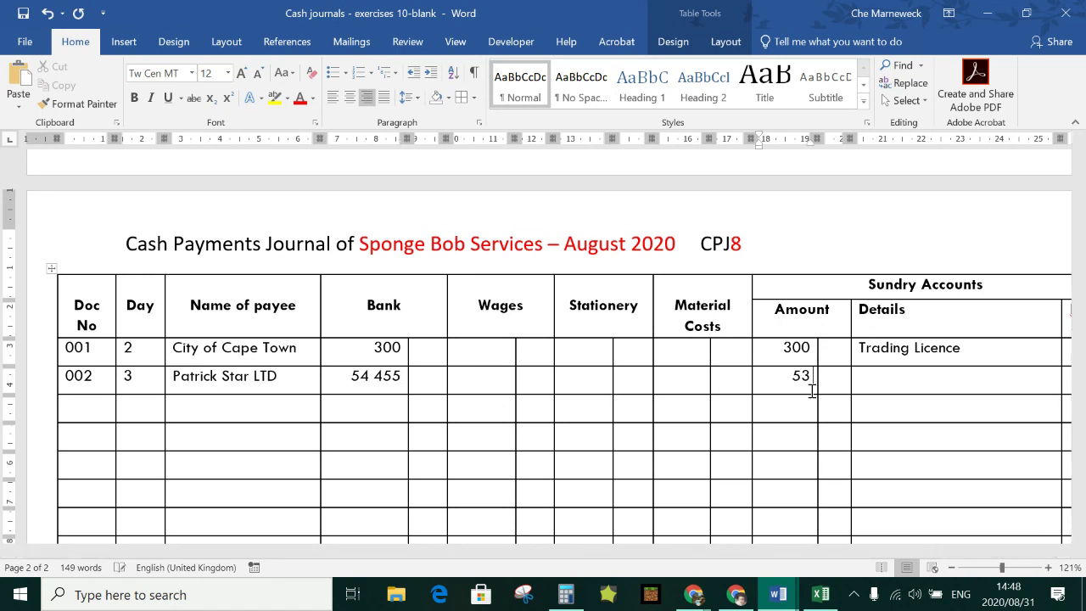
{"action": "type", "text": " 580"}
{"action": "key", "text": "Tab"}
{"action": "key", "text": "Tab"}
{"action": "type", "text": "Equipment"}
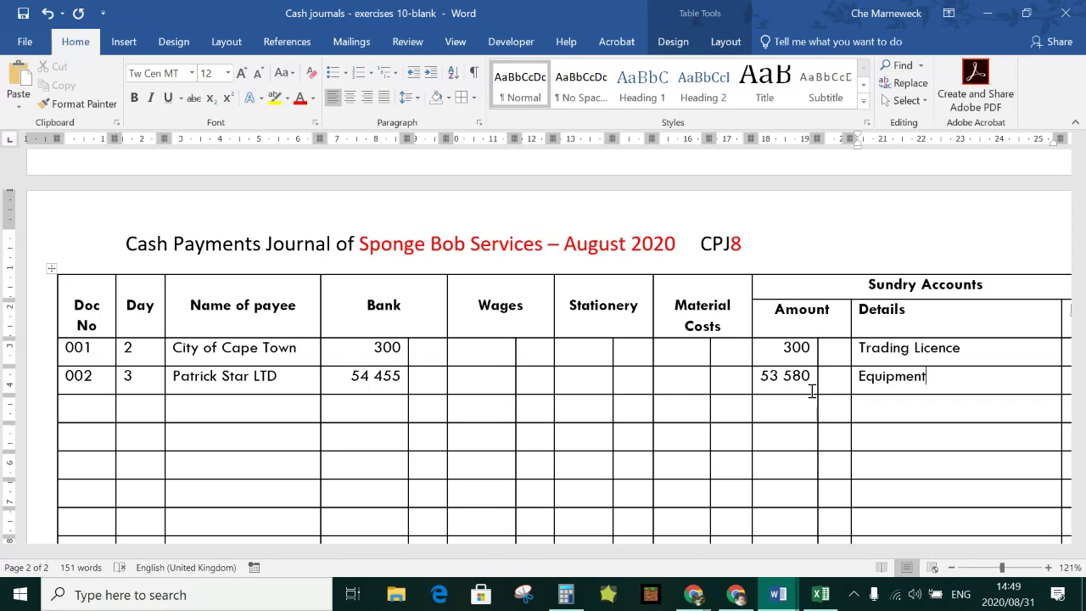
- Enter 700 for material costs and 35 for stationery in entry 002
{"action": "left_click", "coordinate": [681, 378]}
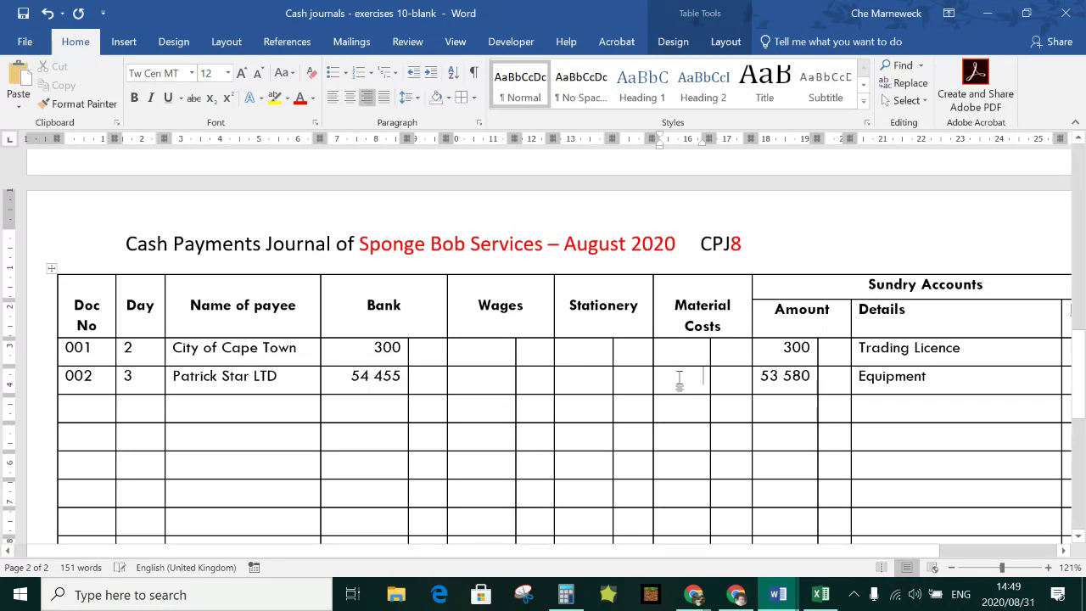
{"action": "type", "text": "700"}
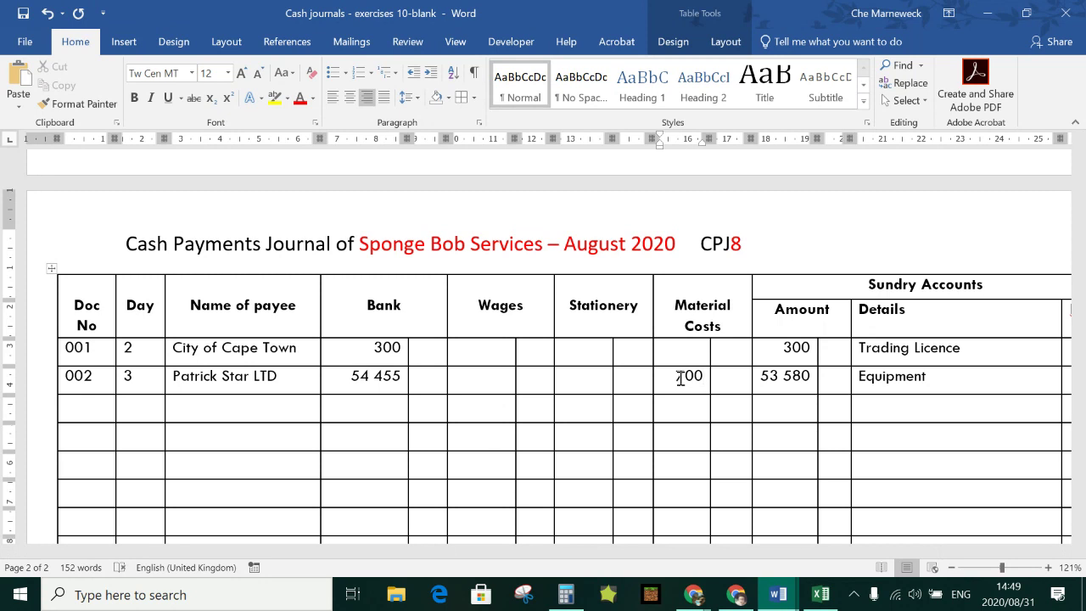
{"action": "left_click", "coordinate": [604, 379]}
{"action": "type", "text": "35"}
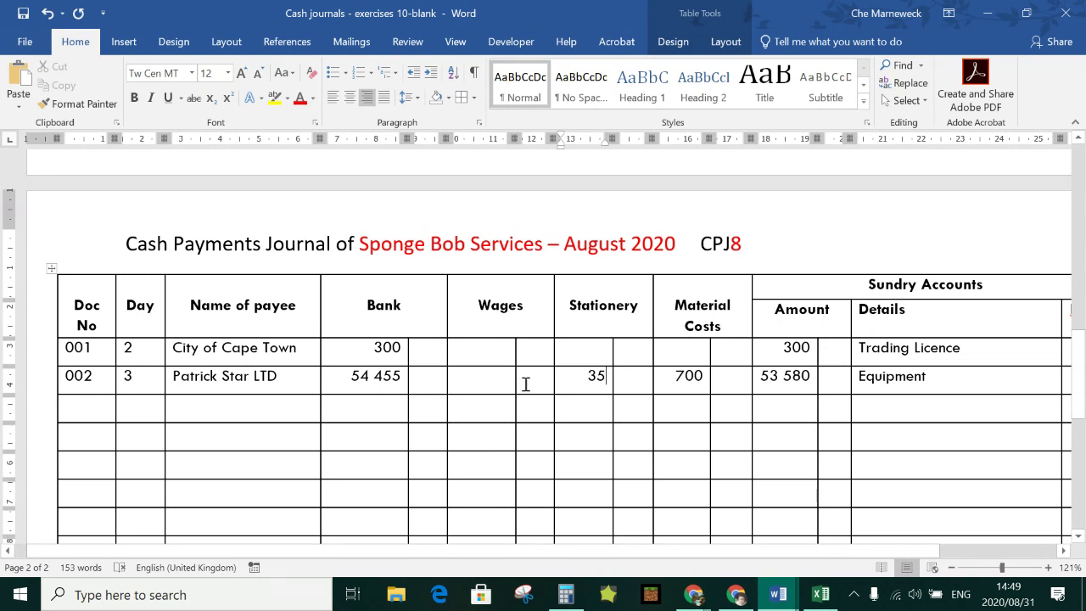
- Add a second sundry accounts line of 140 for Packing Material in the row below Equipment
{"action": "left_click", "coordinate": [798, 408]}
{"action": "type", "text": "140"}
{"action": "key", "text": "Tab"}
{"action": "type", "text": "Packin"}
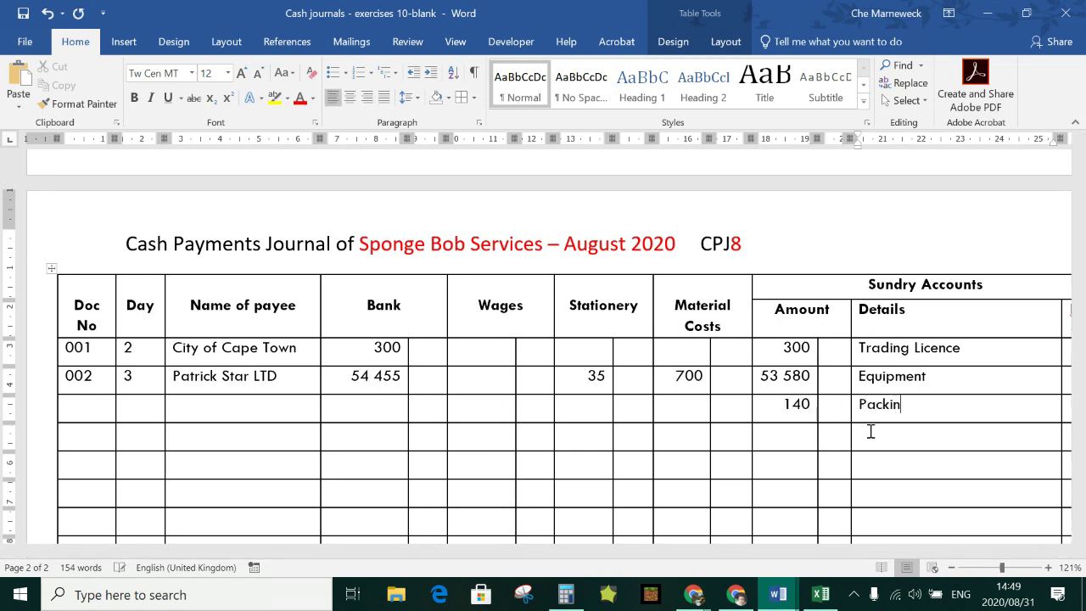
{"action": "type", "text": "g Material"}
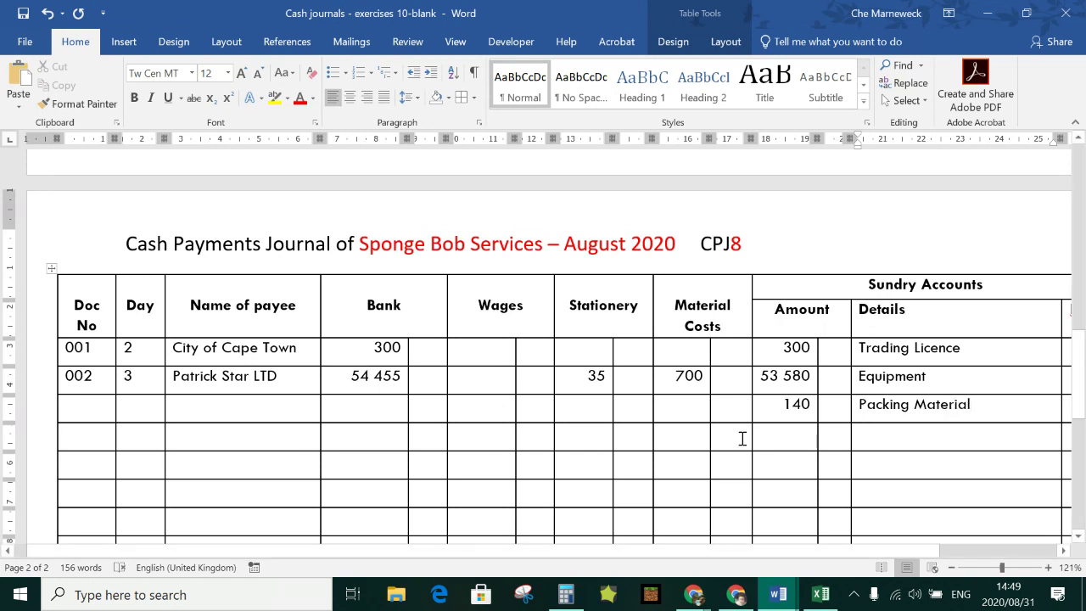
{"action": "left_click_drag", "start_coordinate": [708, 407], "coordinate": [97, 416]}
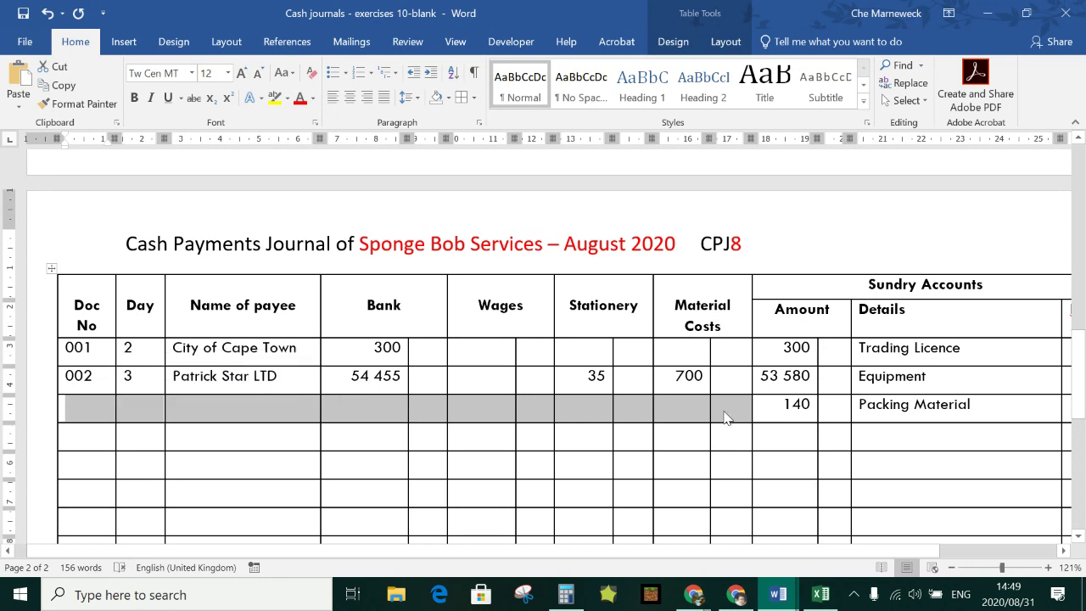
- Enter document number 003 in the row below the packing material line
{"action": "left_click", "coordinate": [90, 441]}
{"action": "type", "text": "003"}
{"action": "key", "text": "Tab"}
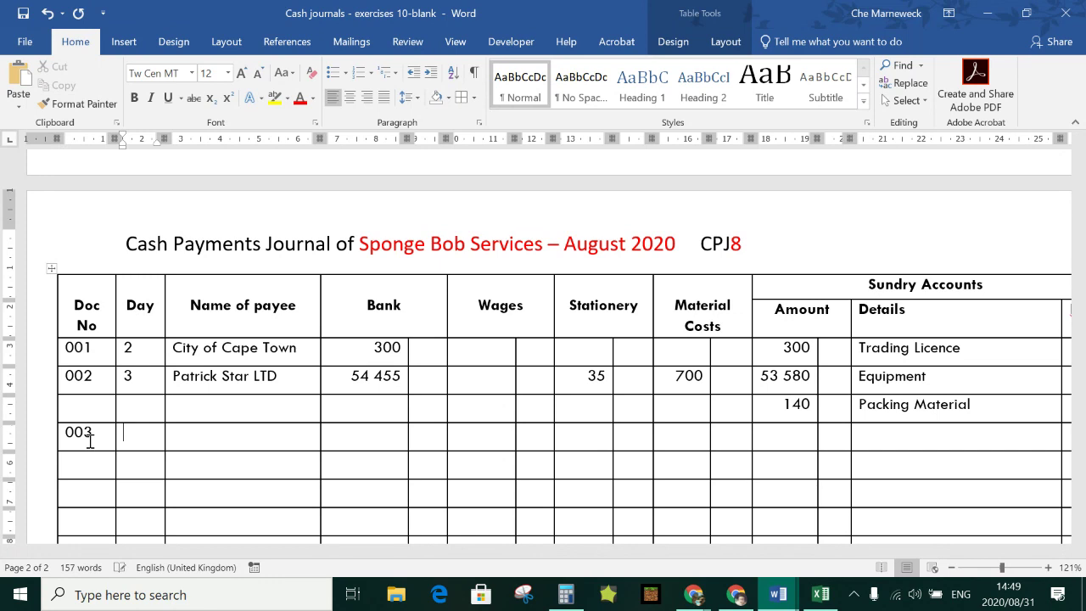
- Switch to EXERCISE 10 and copy the payee Squidward Motors from the day 5 transaction
{"action": "mouse_move", "coordinate": [778, 592]}
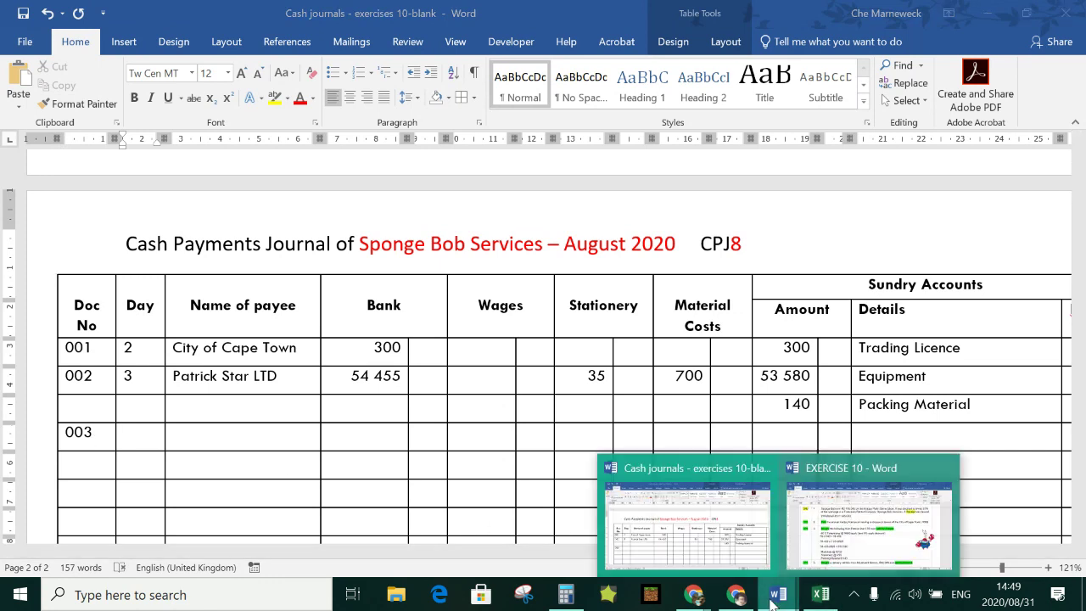
{"action": "left_click", "coordinate": [814, 547]}
{"action": "scroll", "coordinate": [351, 361], "scroll_direction": "down", "scroll_amount": 6}
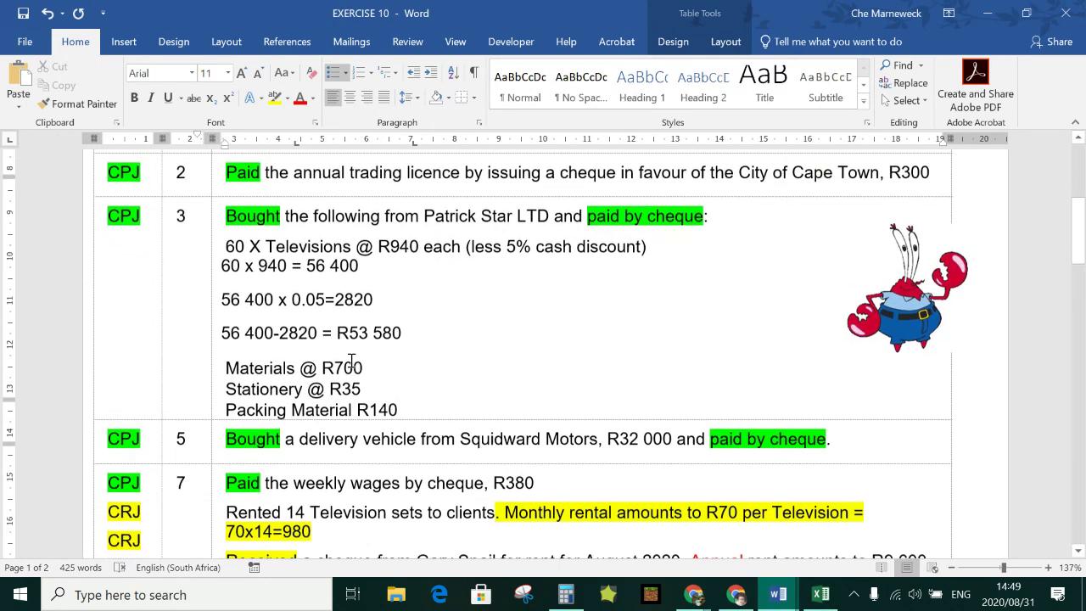
{"action": "scroll", "coordinate": [351, 360], "scroll_direction": "down", "scroll_amount": 1}
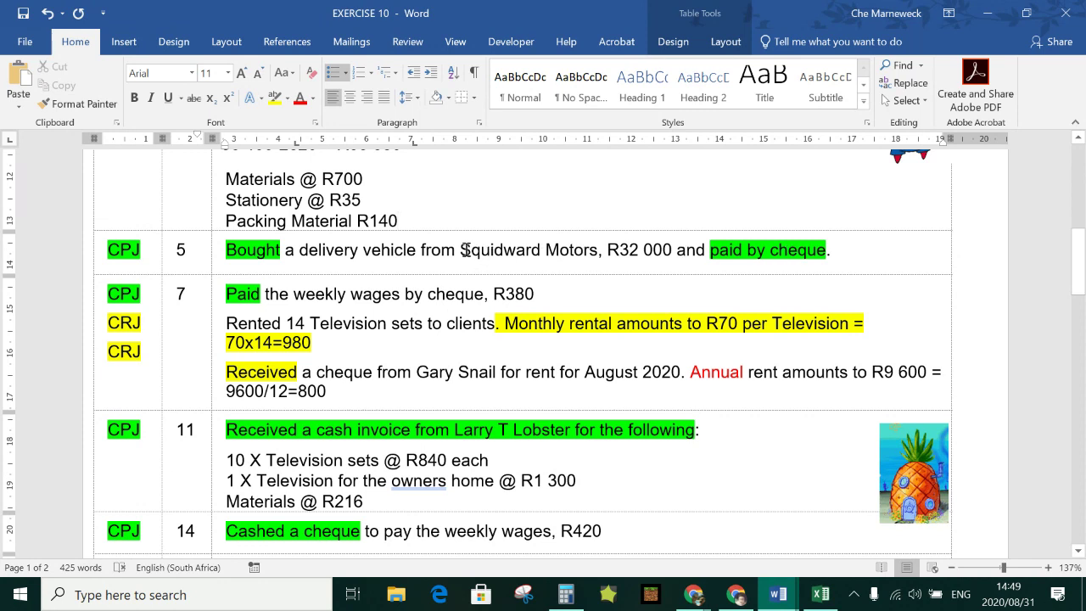
{"action": "left_click_drag", "start_coordinate": [460, 250], "coordinate": [582, 254]}
{"action": "key", "text": "ctrl+c"}
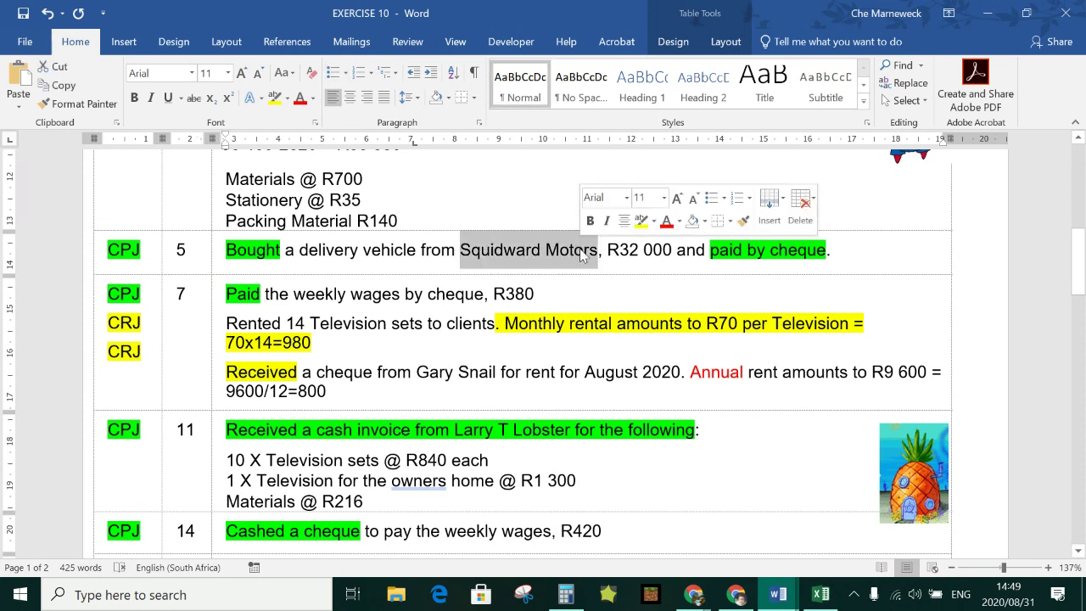
{"action": "left_click", "coordinate": [639, 251]}
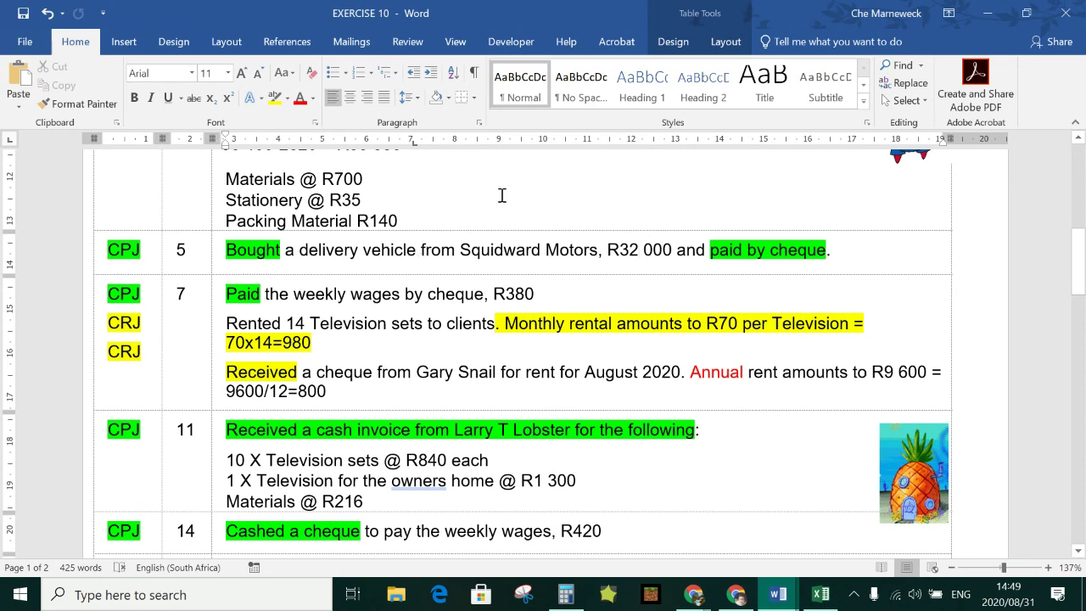
- Return to the Cash Payments Journal and give entry 003 day 5, the copied payee Squidward Motors and bank amount 32 000
{"action": "mouse_move", "coordinate": [780, 598]}
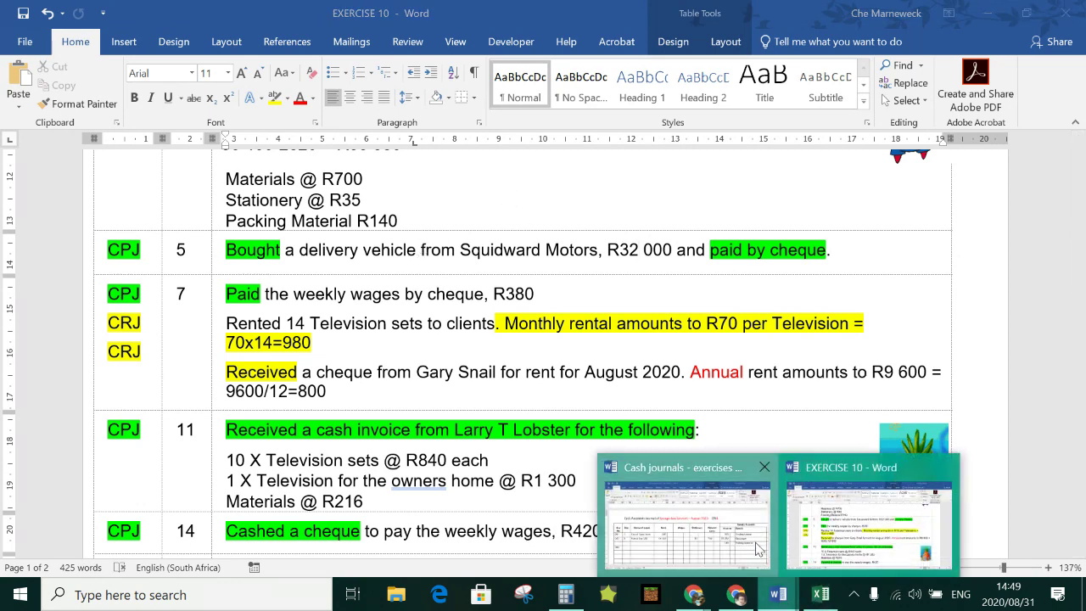
{"action": "left_click", "coordinate": [755, 543]}
{"action": "type", "text": "5"}
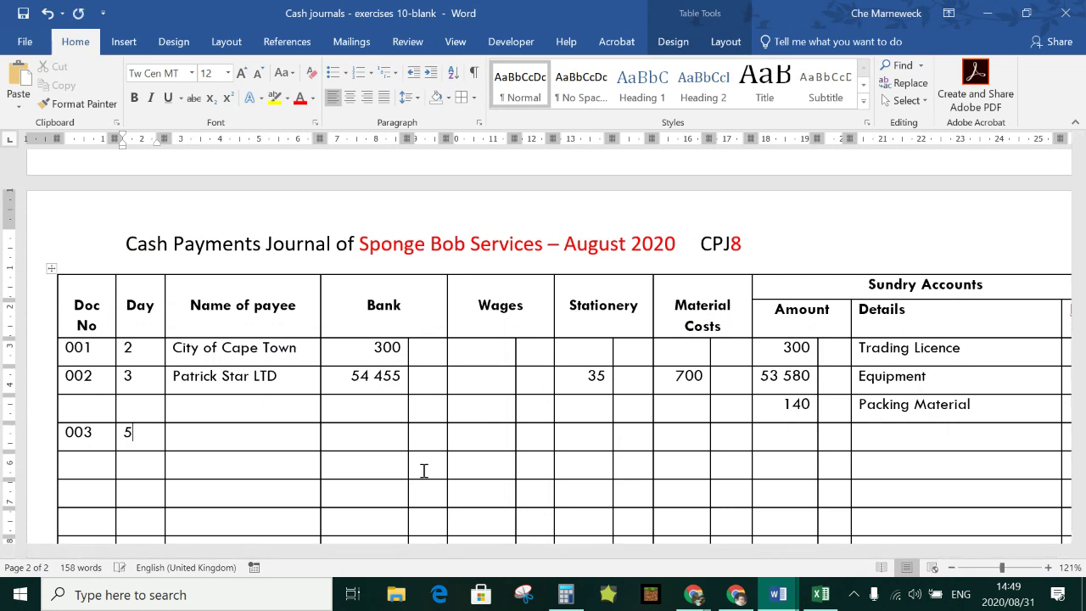
{"action": "key", "text": "Tab"}
{"action": "key", "text": "ctrl+v"}
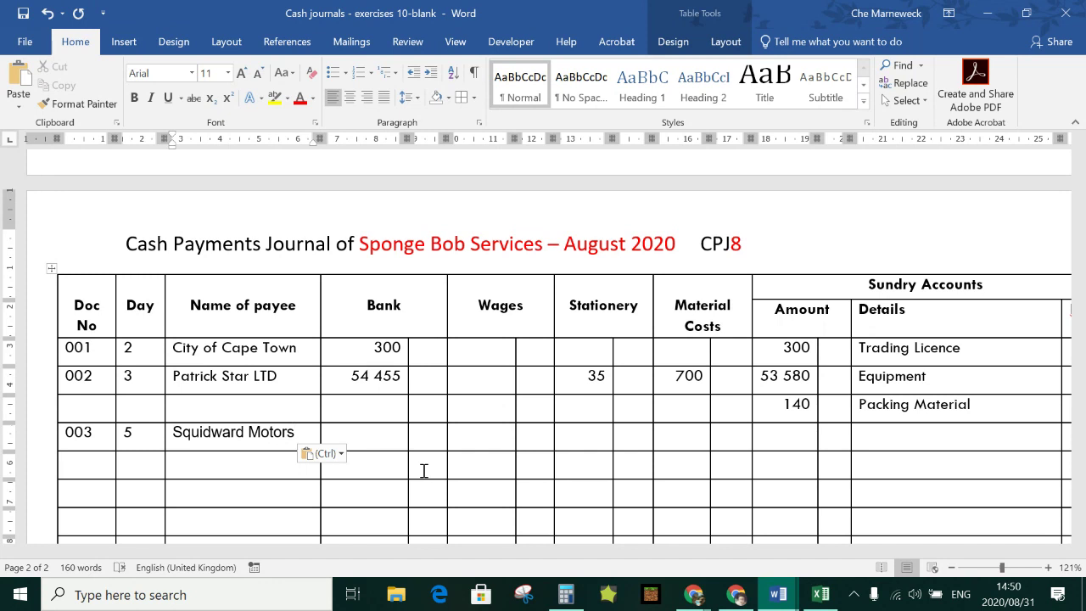
{"action": "key", "text": "Tab"}
{"action": "type", "text": "32 000"}
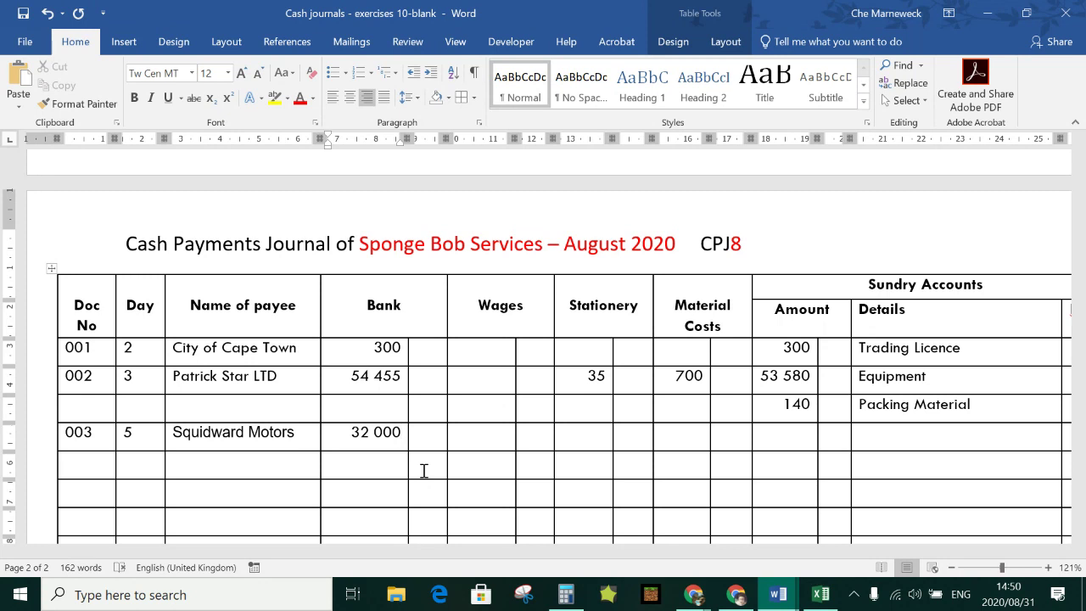
- Record 32 000 as the sundry accounts amount of entry 003 with the details Vehicles
{"action": "key", "text": "Tab"}
{"action": "key", "text": "Tab"}
{"action": "key", "text": "Tab"}
{"action": "key", "text": "Tab"}
{"action": "key", "text": "Tab"}
{"action": "key", "text": "Tab"}
{"action": "key", "text": "Tab"}
{"action": "key", "text": "Tab"}
{"action": "type", "text": "32 000"}
{"action": "key", "text": "Tab"}
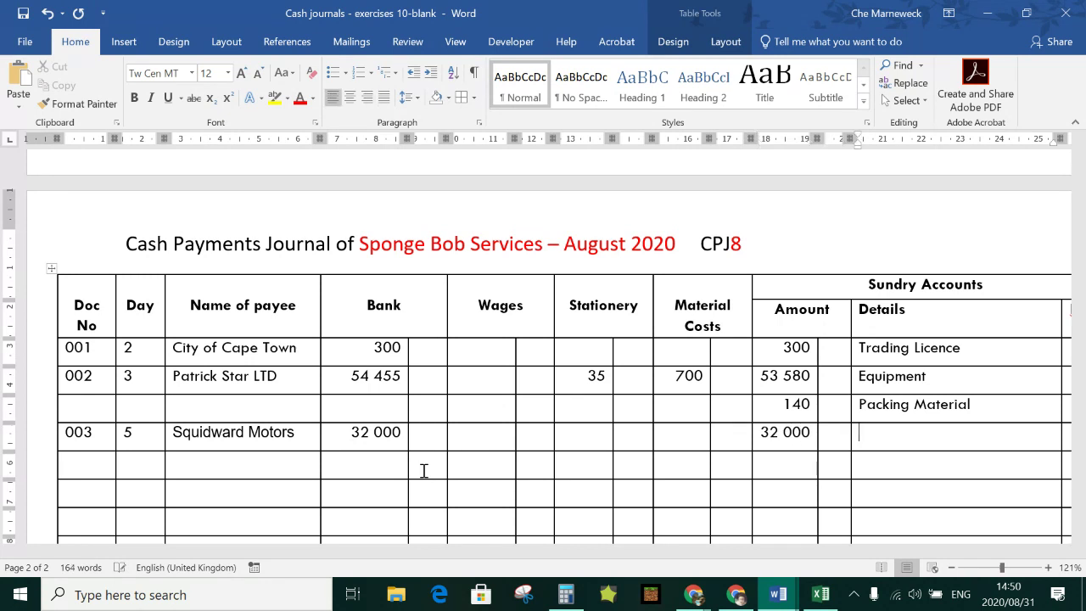
{"action": "type", "text": "Vehicles"}
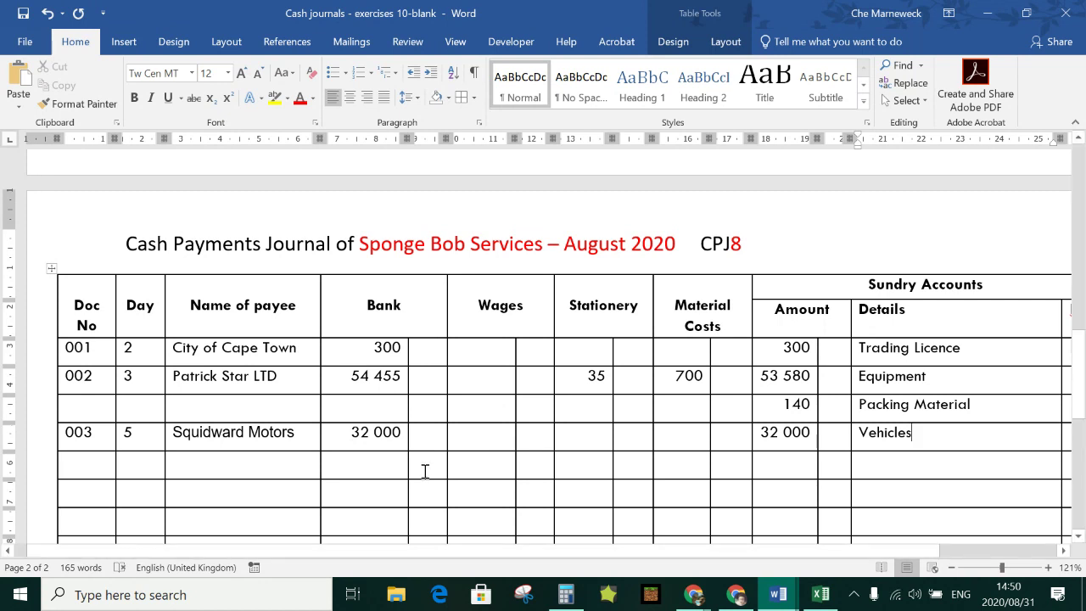
- Enter document number 004 in the row below Squidward Motors and switch to EXERCISE 10 for the day 7 transaction
{"action": "left_click", "coordinate": [93, 460]}
{"action": "type", "text": "004"}
{"action": "scroll", "coordinate": [153, 475], "scroll_direction": "down", "scroll_amount": 1}
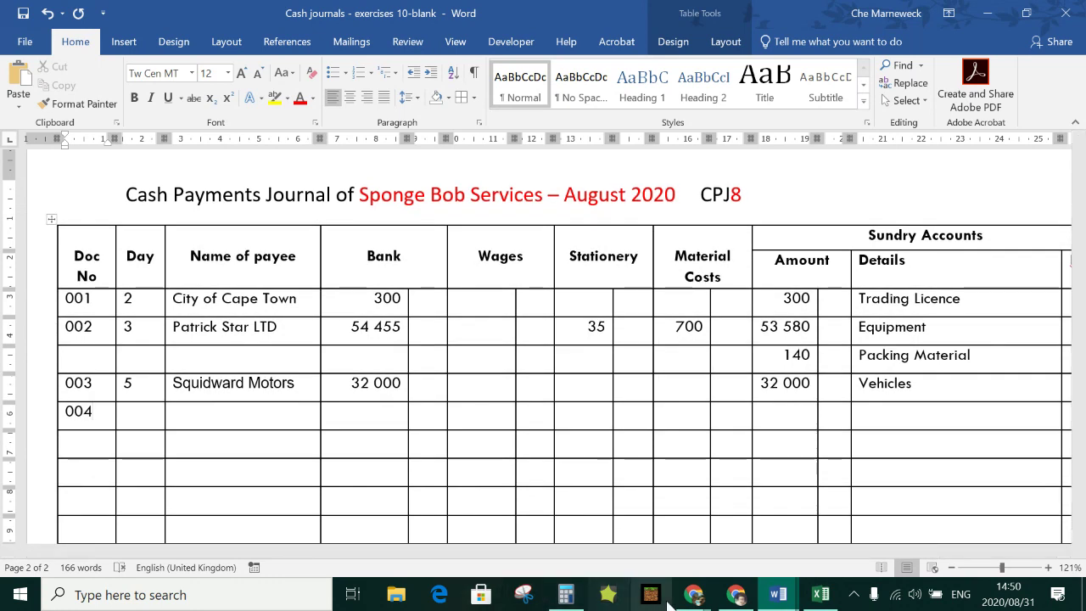
{"action": "mouse_move", "coordinate": [778, 593]}
{"action": "left_click", "coordinate": [865, 521]}
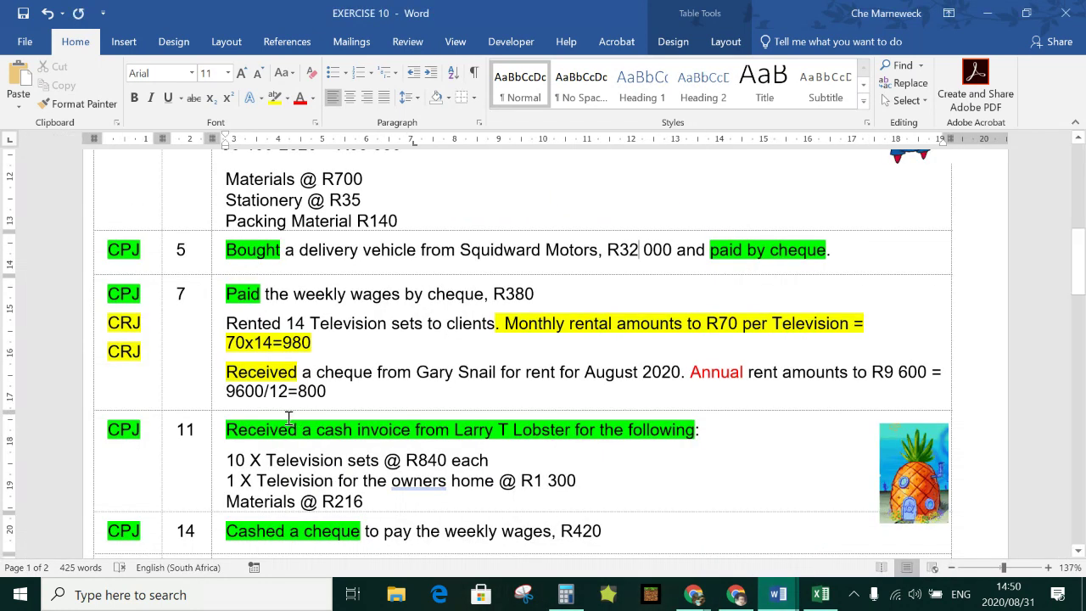
- Check the day 7 wages payment in EXERCISE 10 and enter day 7 for entry 004 in the Cash Payments Journal
{"action": "scroll", "coordinate": [285, 402], "scroll_direction": "down", "scroll_amount": 1}
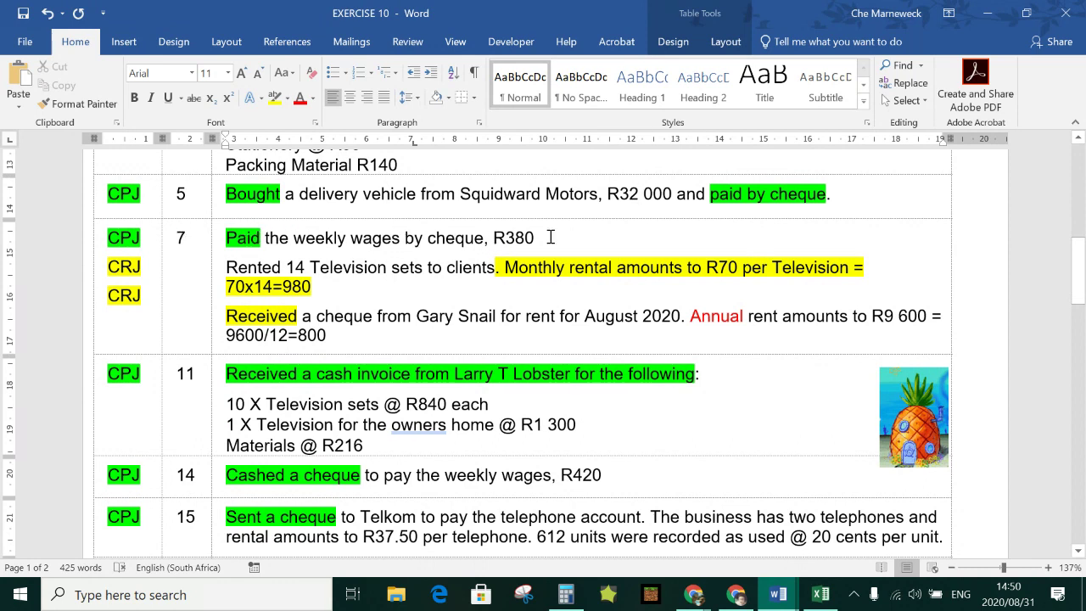
{"action": "left_click", "coordinate": [778, 594]}
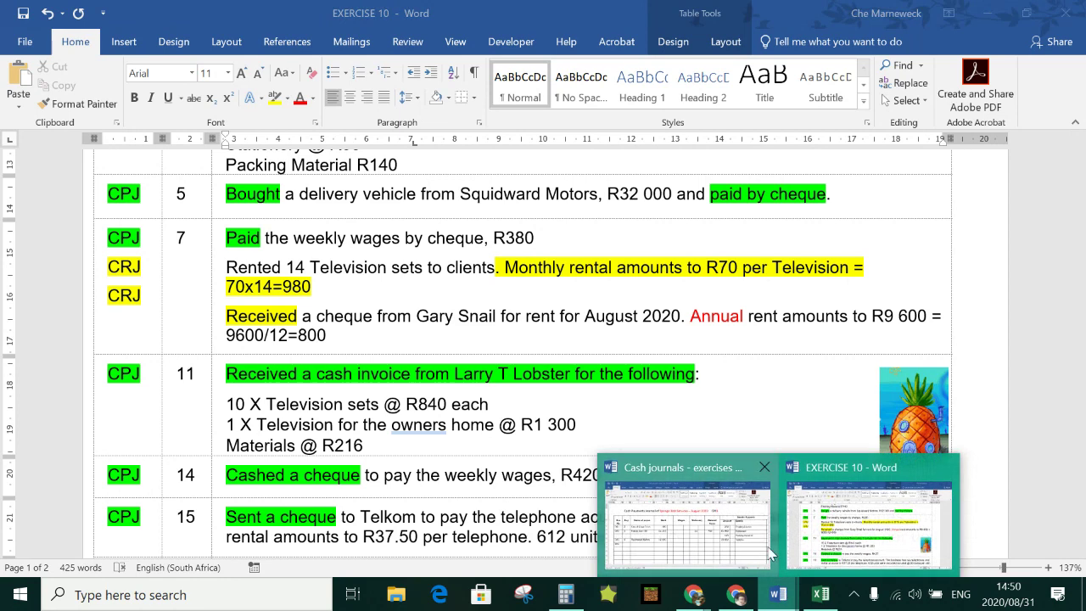
{"action": "left_click", "coordinate": [751, 545]}
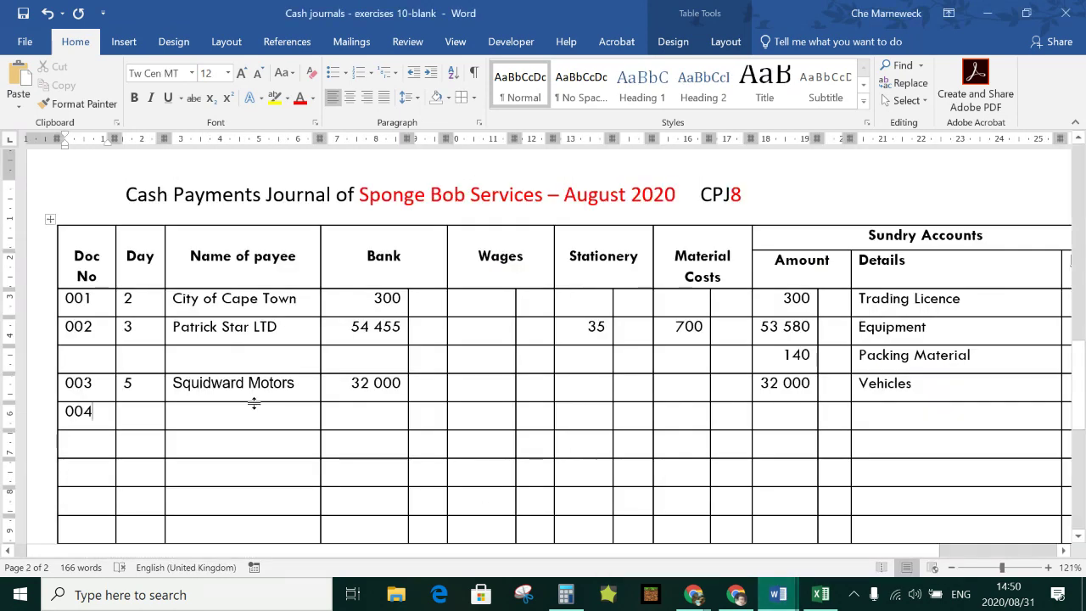
{"action": "left_click", "coordinate": [140, 417]}
{"action": "type", "text": "7"}
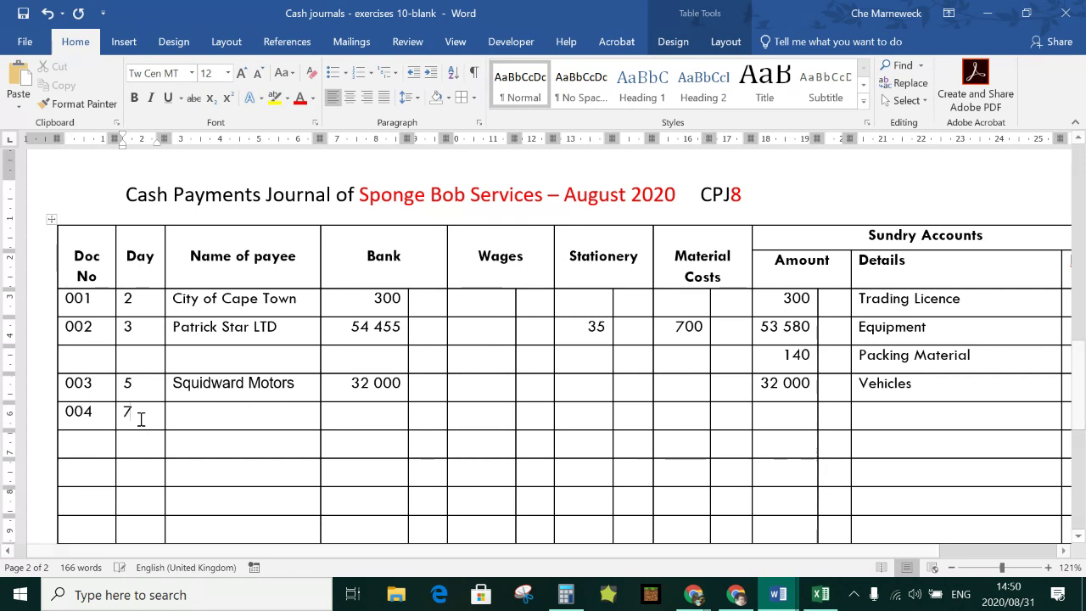
- Give entry 004 the payee Cash and record 380 as both its bank and wages amounts
{"action": "left_click", "coordinate": [207, 415]}
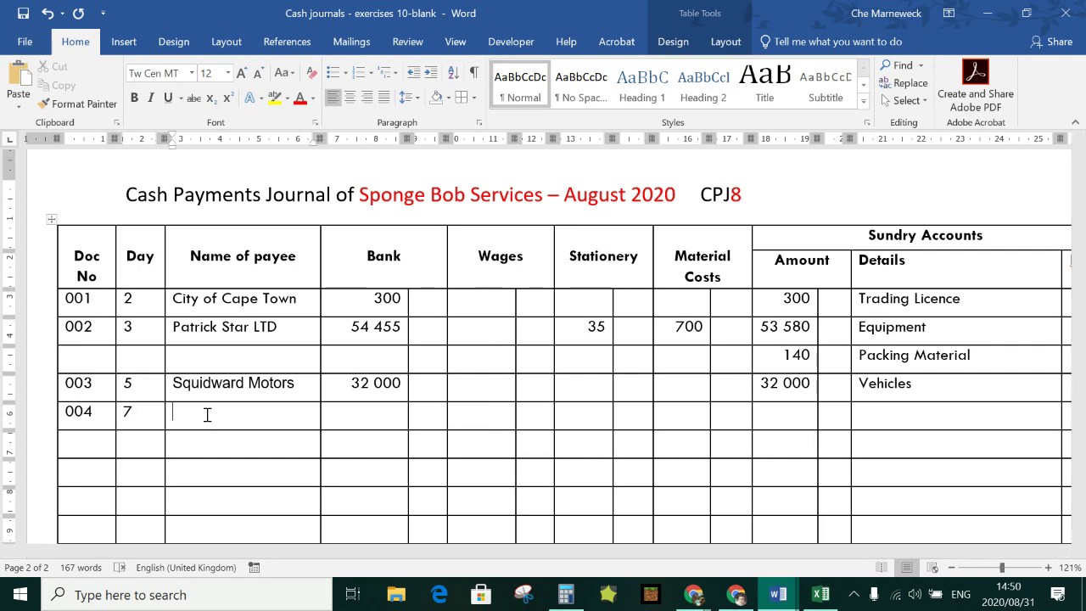
{"action": "left_click", "coordinate": [207, 414]}
{"action": "type", "text": "Cash"}
{"action": "key", "text": "Tab"}
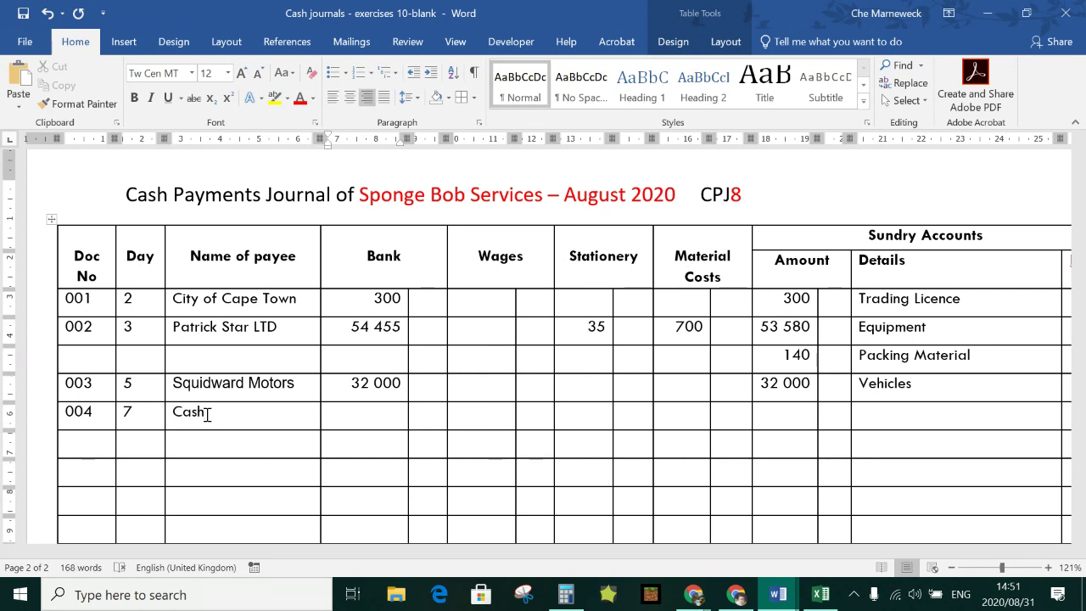
{"action": "type", "text": "380"}
{"action": "key", "text": "Tab"}
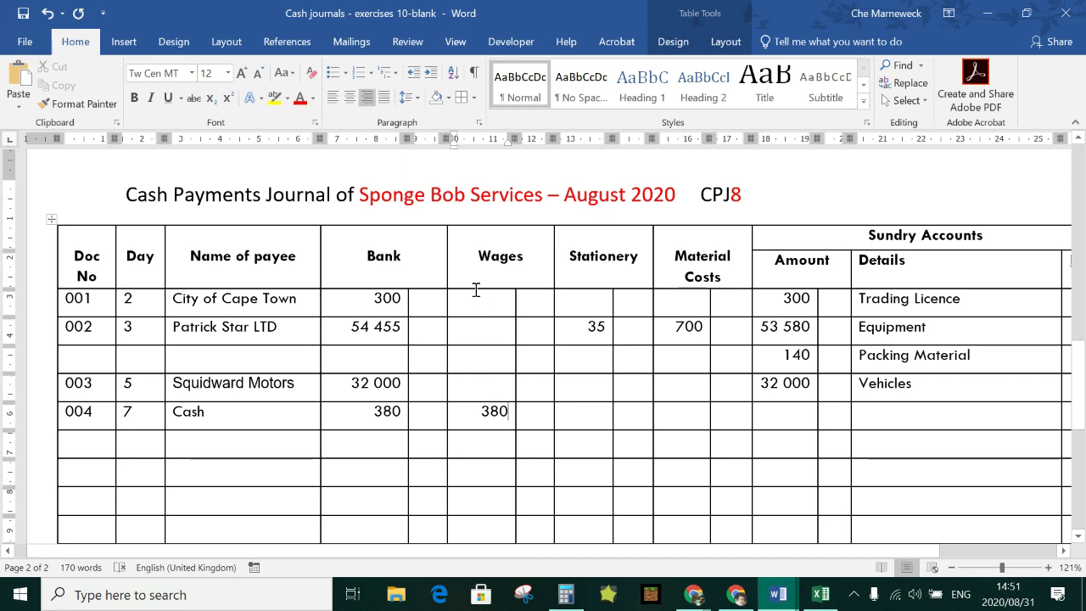
- Start entry 005 with day 11 in the row below and switch to EXERCISE 10 for the day 11 transaction
{"action": "left_click", "coordinate": [91, 453]}
{"action": "type", "text": "005"}
{"action": "key", "text": "Tab"}
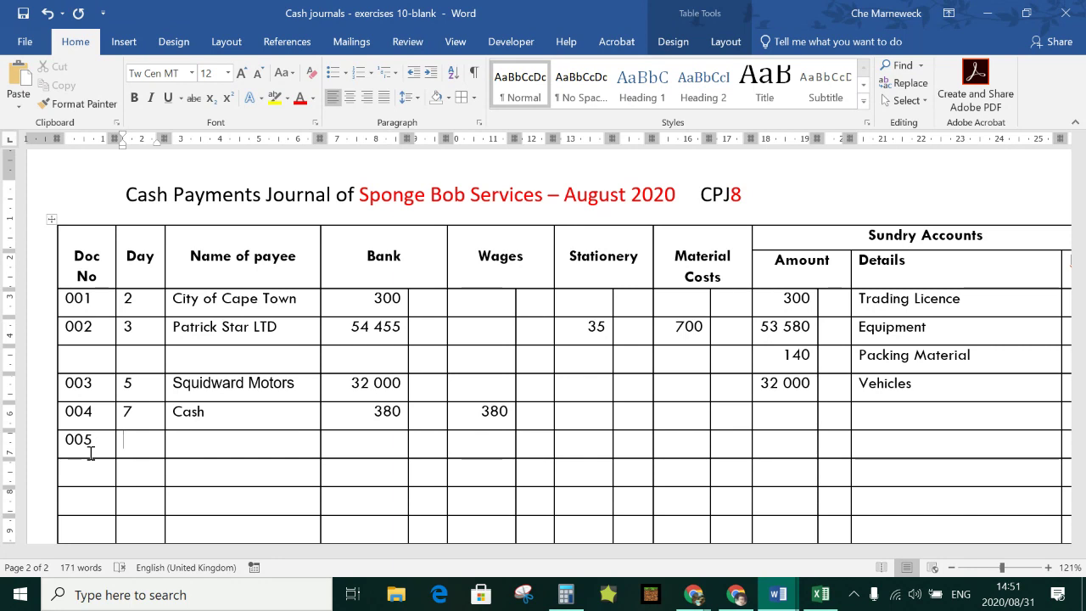
{"action": "type", "text": "11"}
{"action": "key", "text": "Tab"}
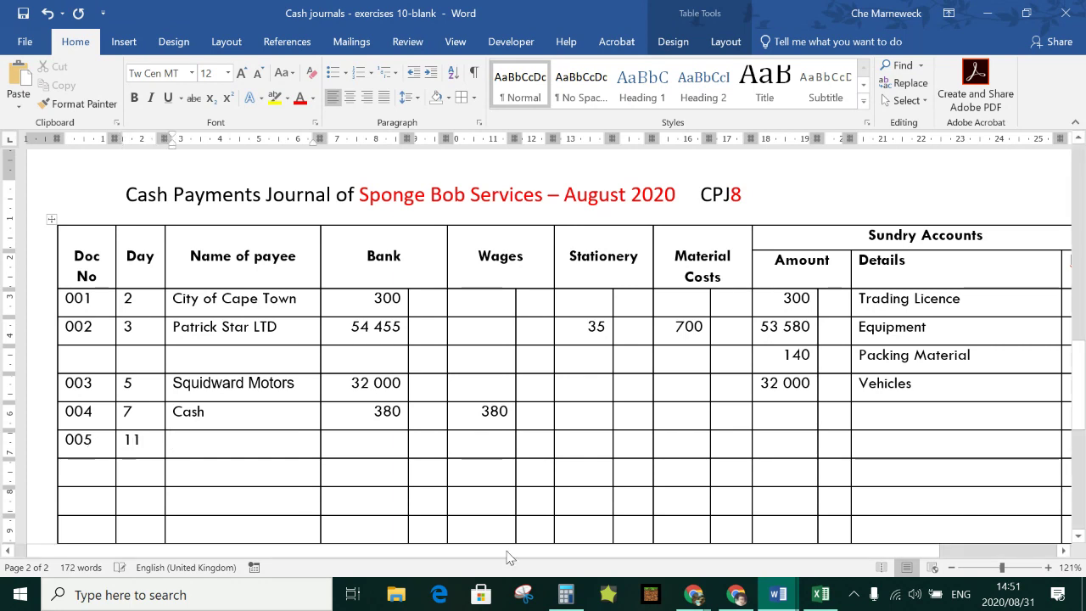
{"action": "mouse_move", "coordinate": [789, 596]}
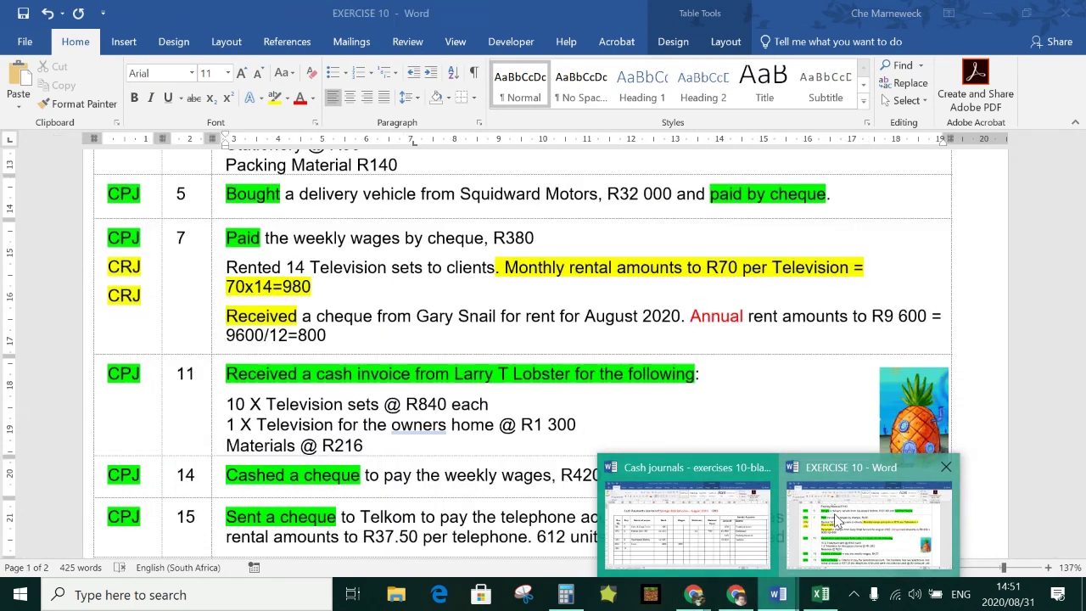
{"action": "left_click", "coordinate": [868, 513]}
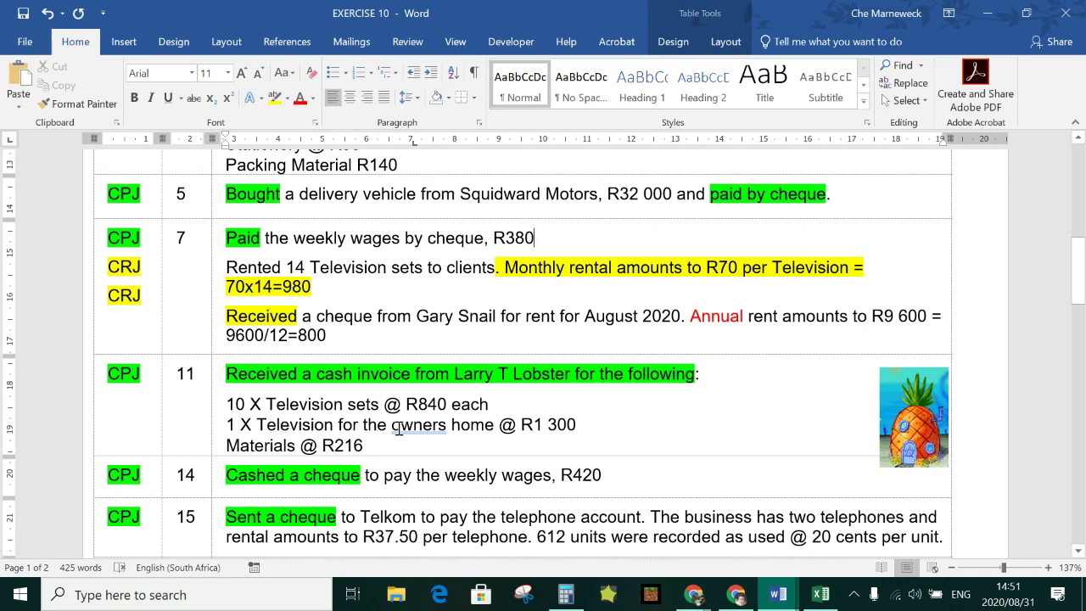
- Add the total "= 8 400" after the ten television sets at R840 each in the day 11 transaction
{"action": "left_click", "coordinate": [495, 424]}
{"action": "left_click", "coordinate": [391, 424], "text": "shift"}
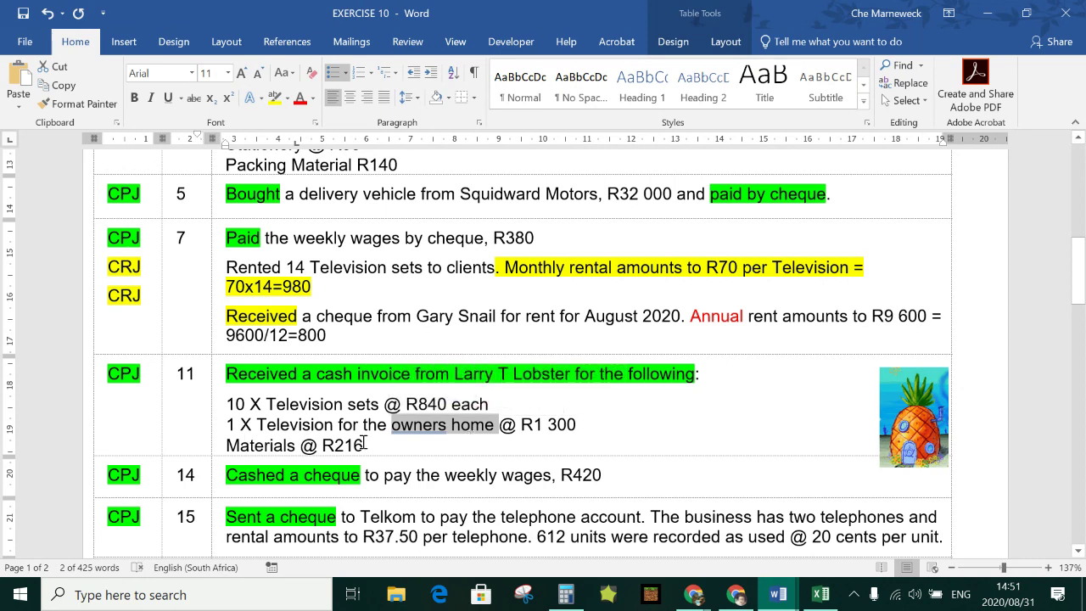
{"action": "left_click", "coordinate": [526, 401]}
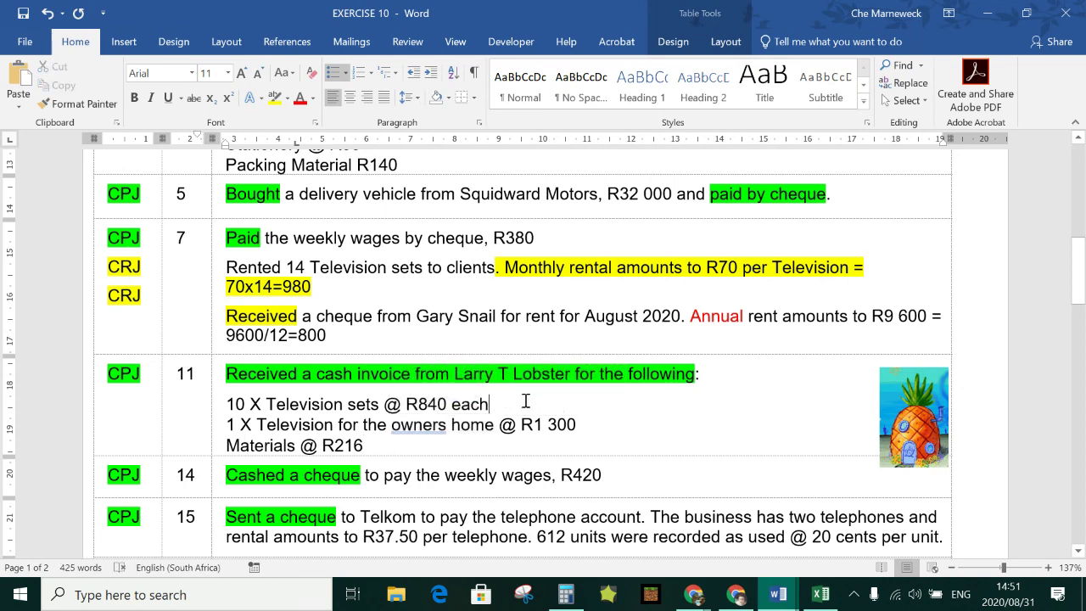
{"action": "type", "text": "="}
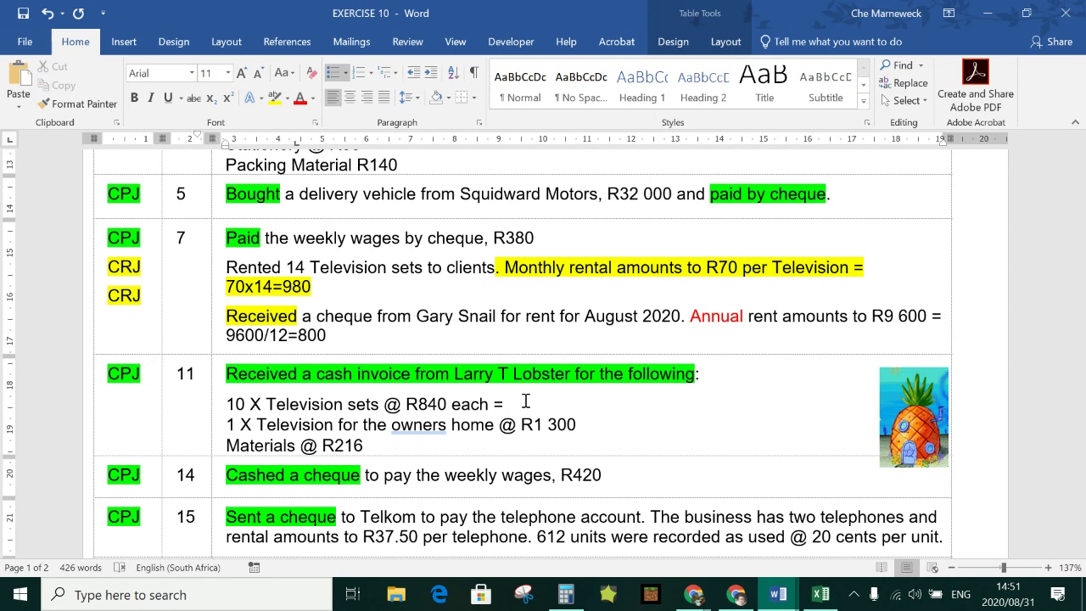
{"action": "type", "text": " 8 400"}
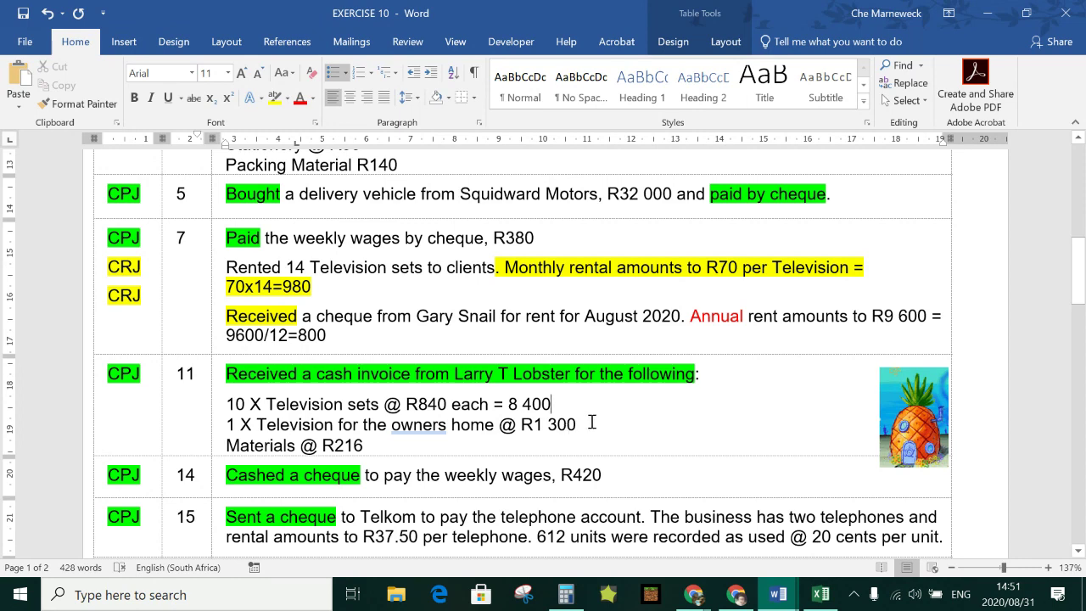
- Return to the Cash Payments Journal and enter the supplier's name from the day 11 cash invoice as payee of entry 005
{"action": "left_click", "coordinate": [812, 596]}
{"action": "left_click", "coordinate": [827, 598]}
{"action": "mouse_move", "coordinate": [778, 596]}
{"action": "left_click", "coordinate": [626, 500]}
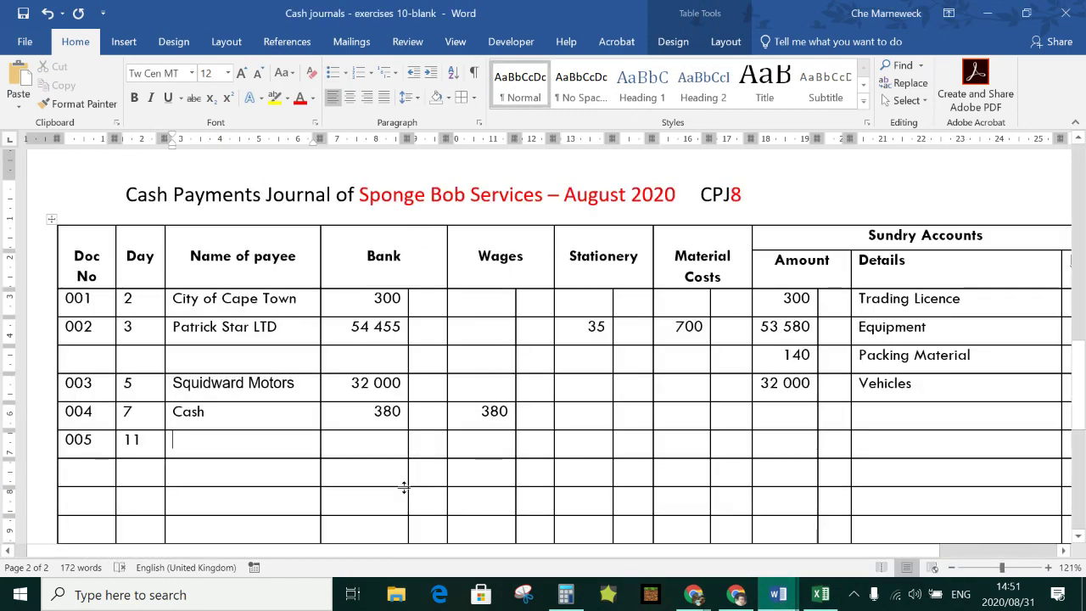
{"action": "type", "text": "Larry T Lobster"}
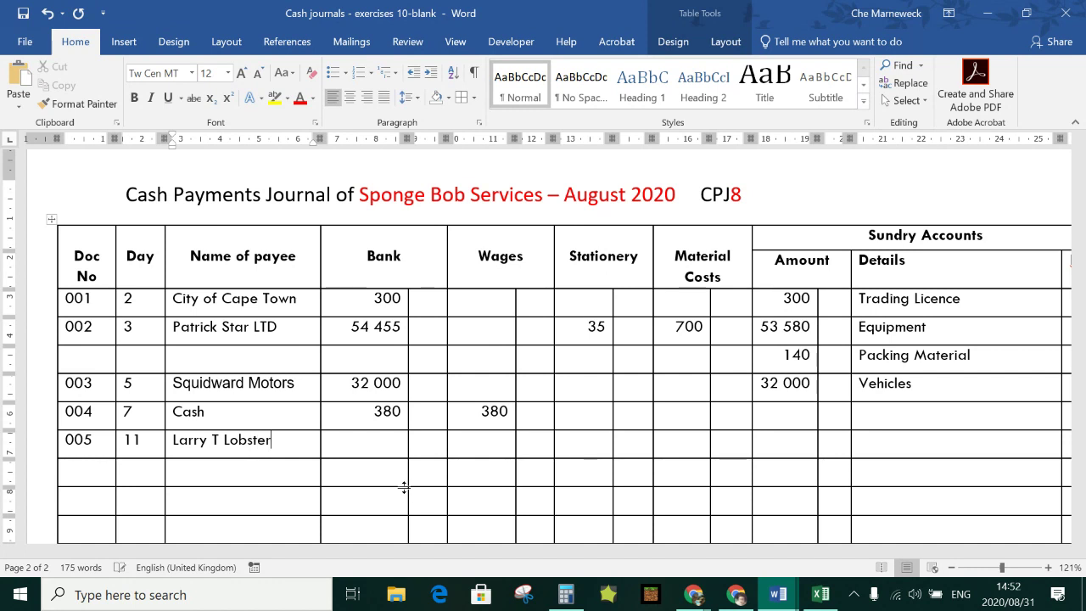
{"action": "key", "text": "Tab"}
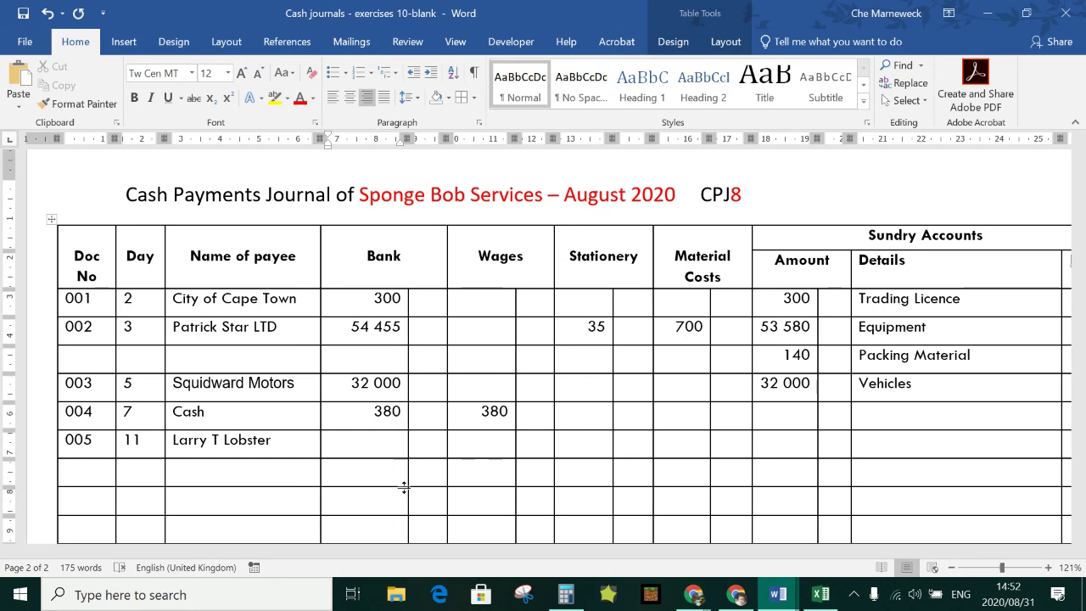
- Review the day 11 invoice amounts in EXERCISE 10 and enter their total, 9 916, as the bank amount of entry 005
{"action": "mouse_move", "coordinate": [778, 594]}
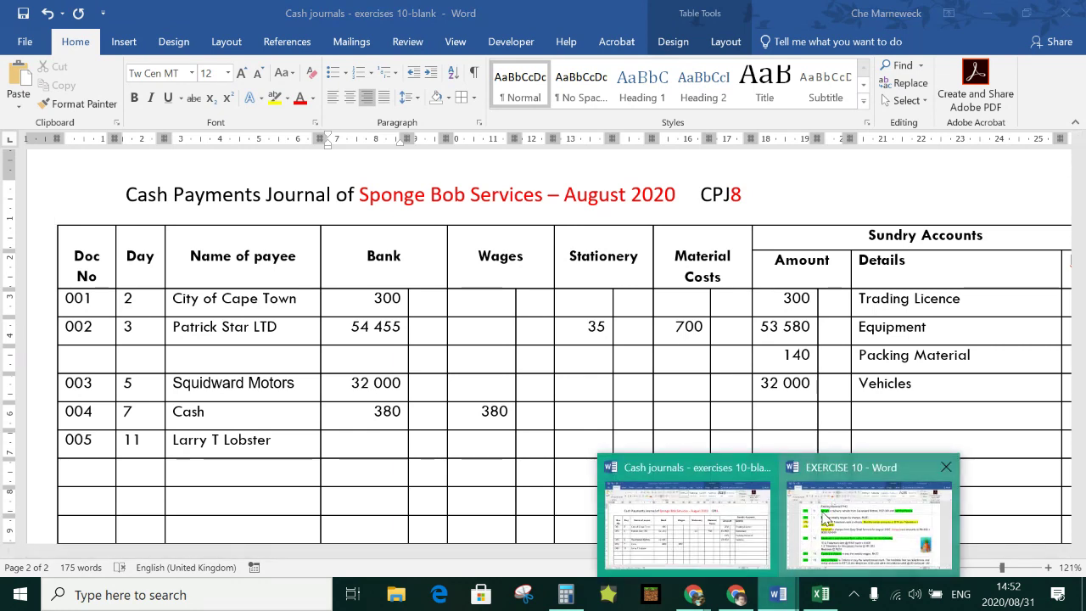
{"action": "left_click", "coordinate": [823, 515]}
{"action": "left_click_drag", "start_coordinate": [510, 403], "coordinate": [552, 405]}
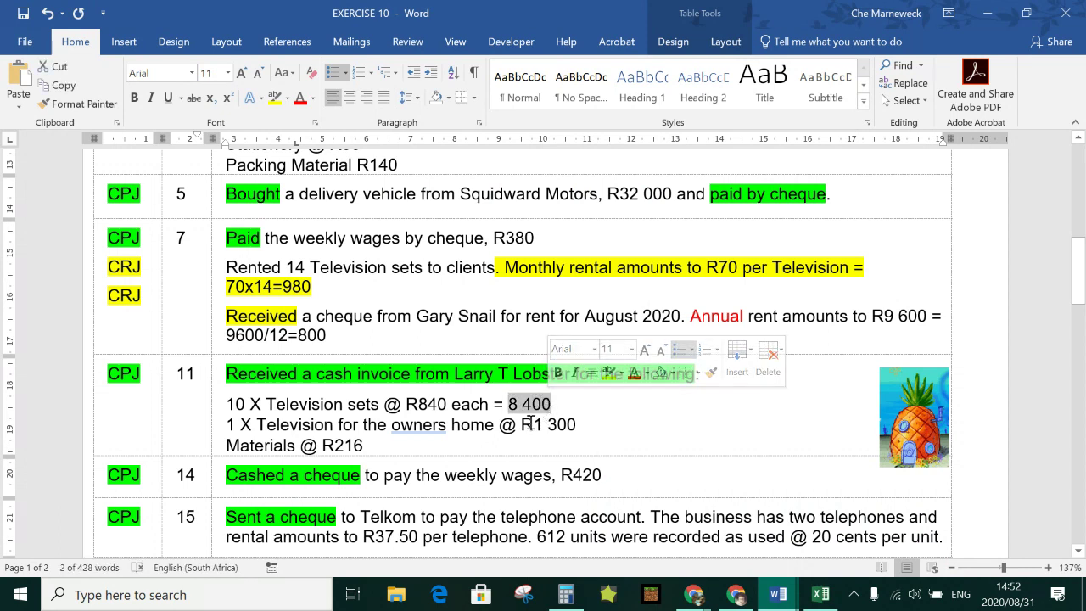
{"action": "left_click_drag", "start_coordinate": [531, 424], "coordinate": [577, 424]}
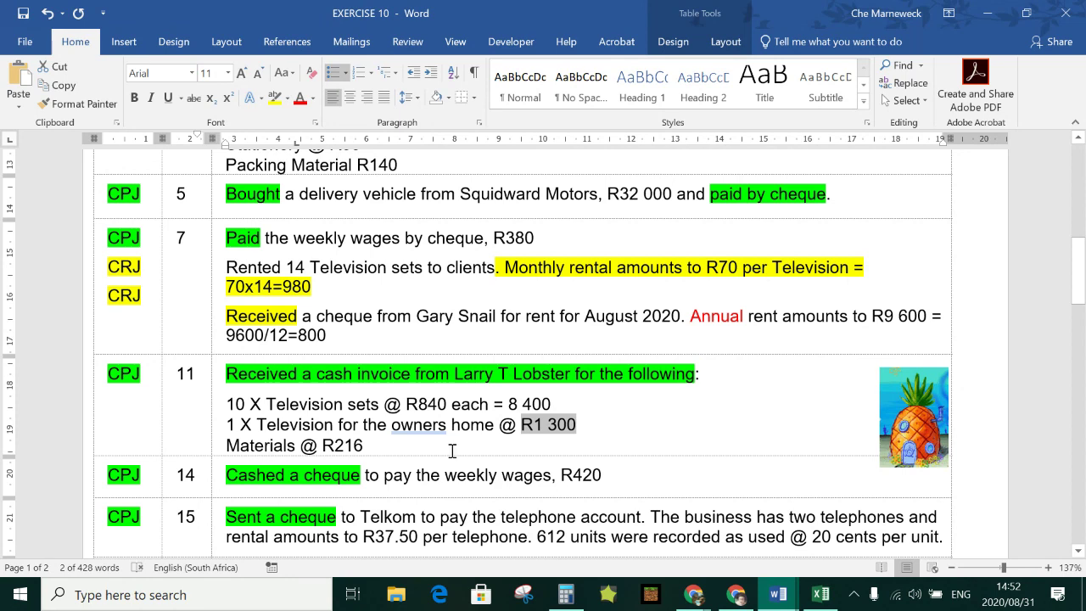
{"action": "left_click", "coordinate": [777, 594]}
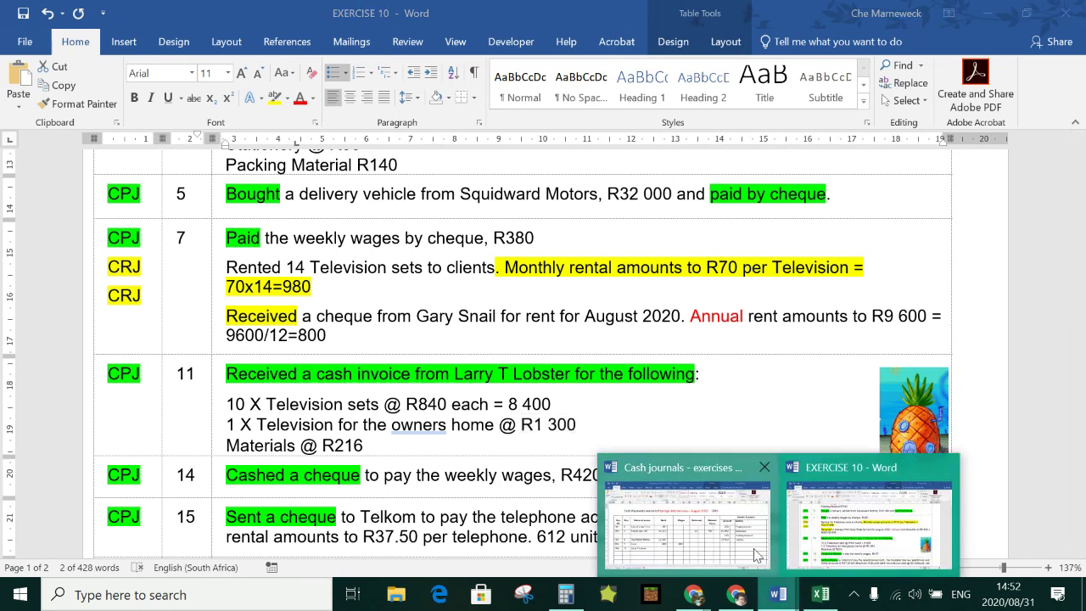
{"action": "left_click", "coordinate": [758, 555]}
{"action": "type", "text": "9 916"}
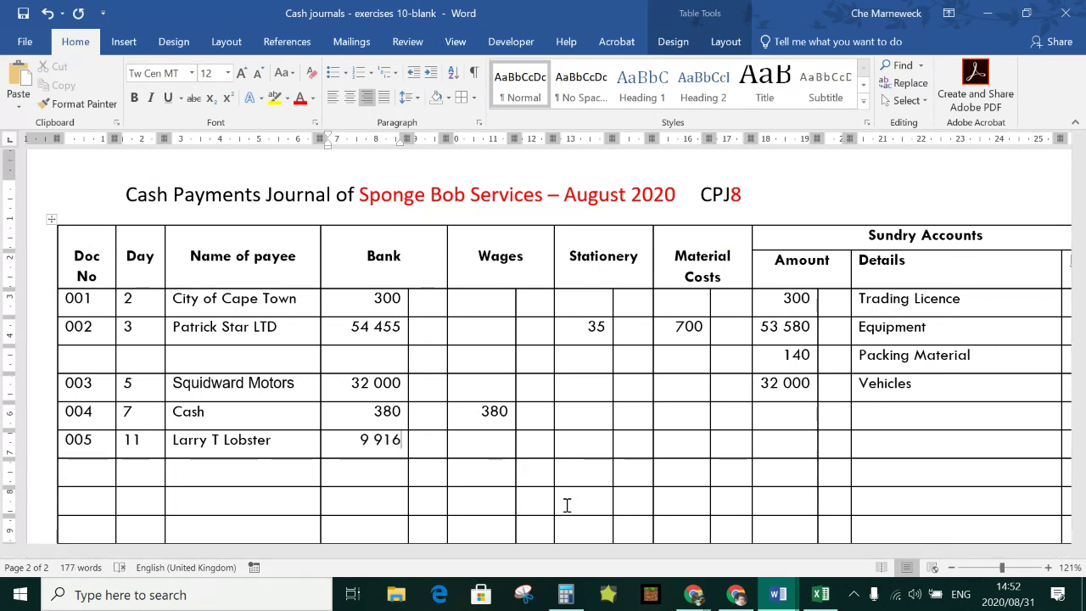
- Record 8 400 as the sundry accounts amount of entry 005 with the details Equipment
{"action": "key", "text": "Tab"}
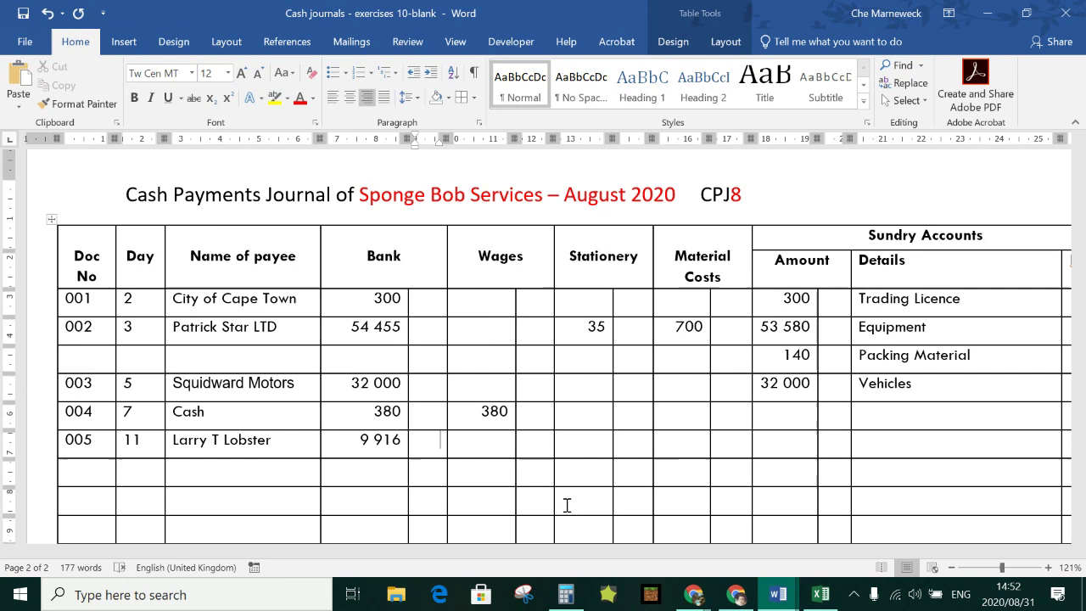
{"action": "key", "text": "Tab"}
{"action": "key", "text": "Tab"}
{"action": "key", "text": "Tab"}
{"action": "key", "text": "Tab"}
{"action": "key", "text": "Tab"}
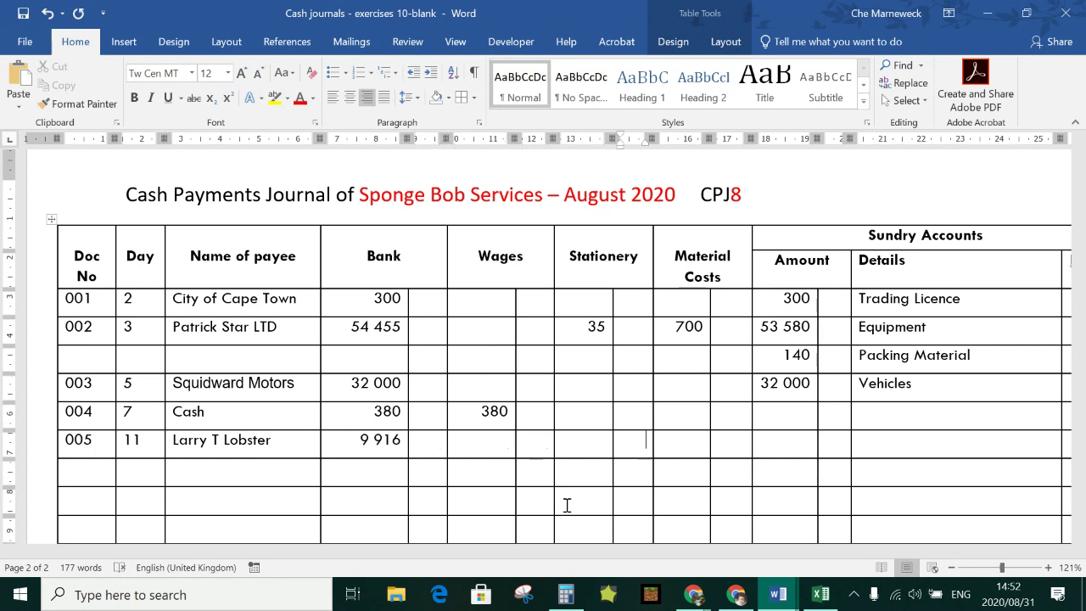
{"action": "key", "text": "Tab"}
{"action": "key", "text": "Tab"}
{"action": "type", "text": "8 400"}
{"action": "key", "text": "Tab"}
{"action": "key", "text": "Tab"}
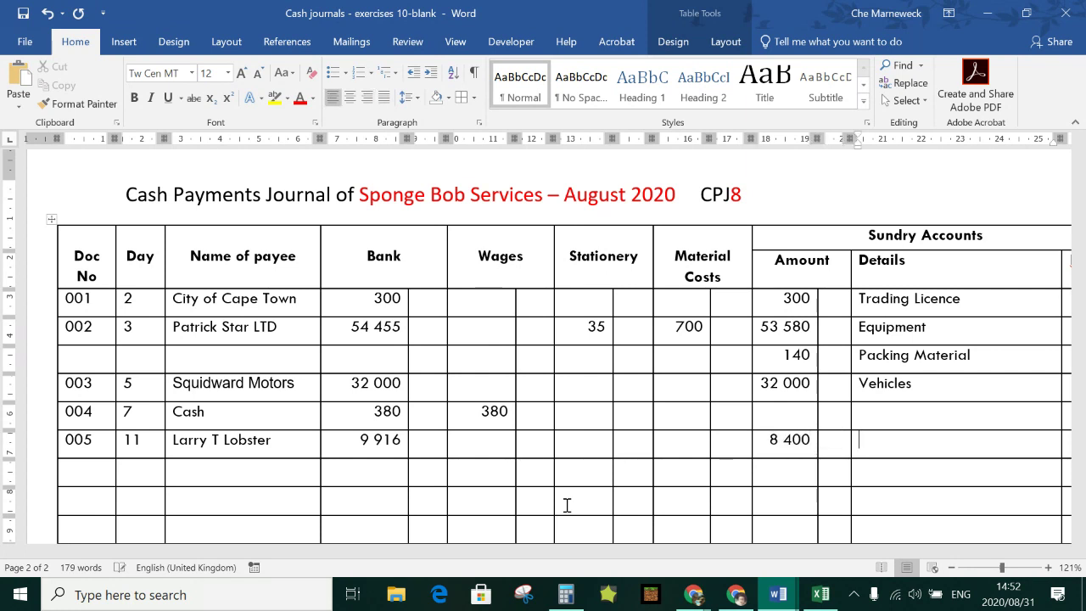
{"action": "type", "text": "Equipment"}
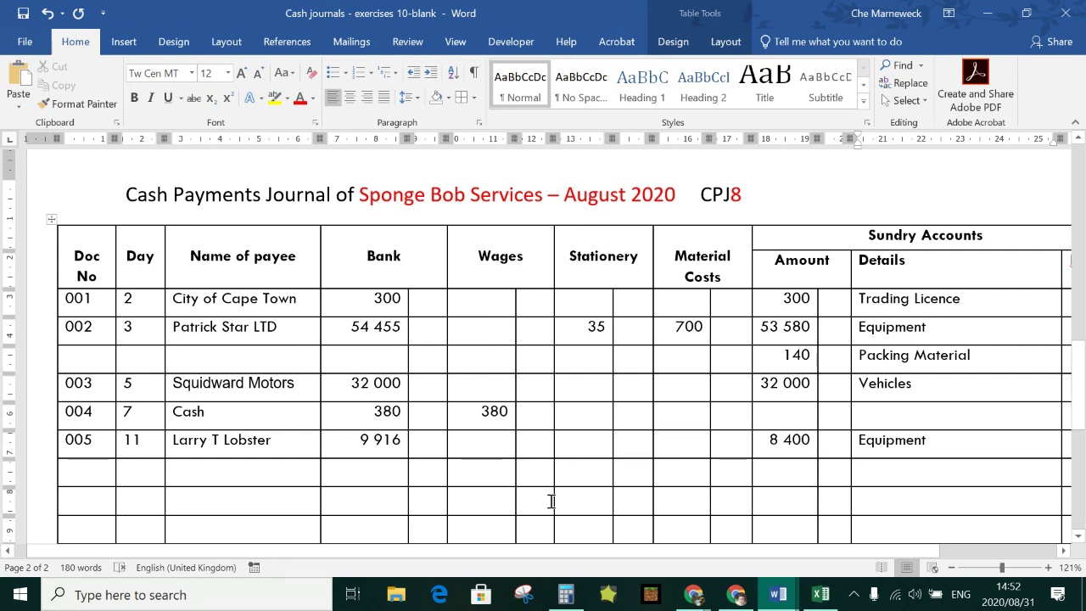
- Record a second sundry accounts amount of 1 300 with the details Drawings in the row below entry 005
{"action": "left_click_drag", "start_coordinate": [511, 448], "coordinate": [752, 453]}
{"action": "left_click", "coordinate": [805, 480]}
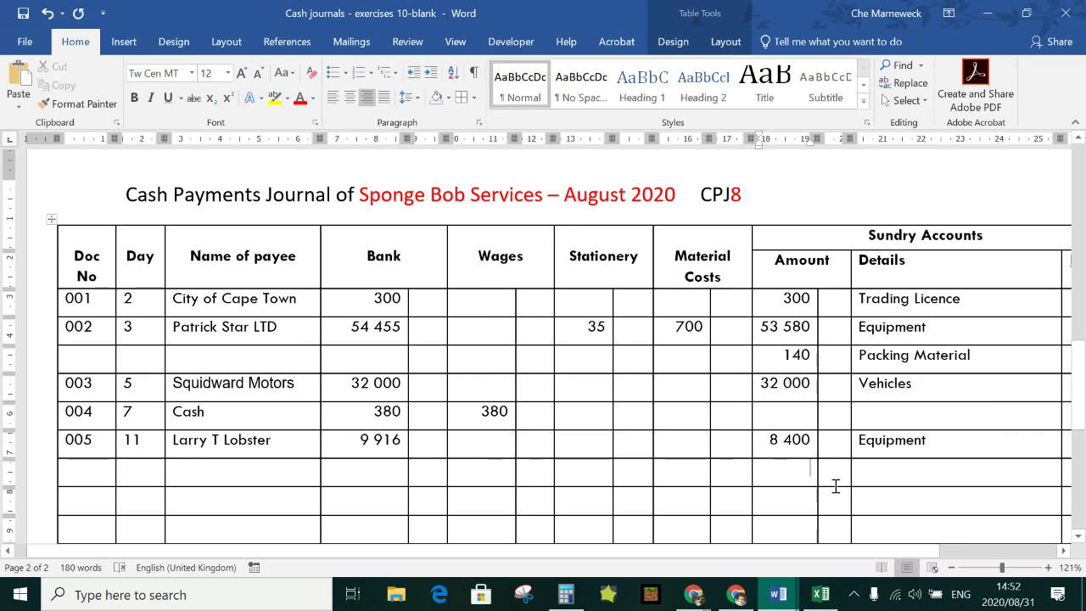
{"action": "type", "text": "1 300"}
{"action": "key", "text": "Tab"}
{"action": "key", "text": "Tab"}
{"action": "type", "text": "Drawings"}
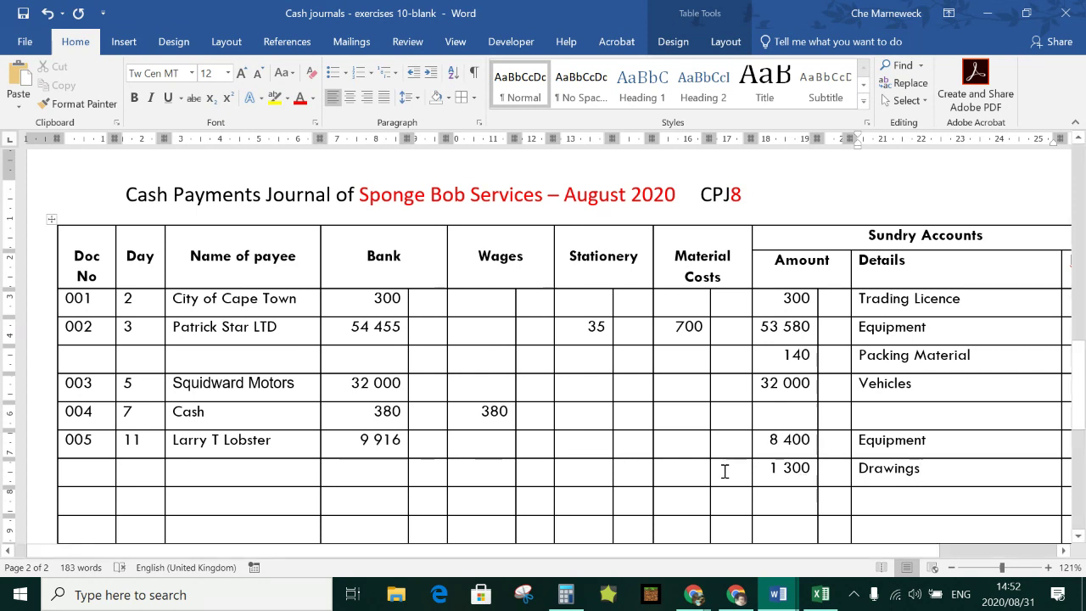
- Enter 216 as the material costs amount of entry 005
{"action": "left_click", "coordinate": [722, 439]}
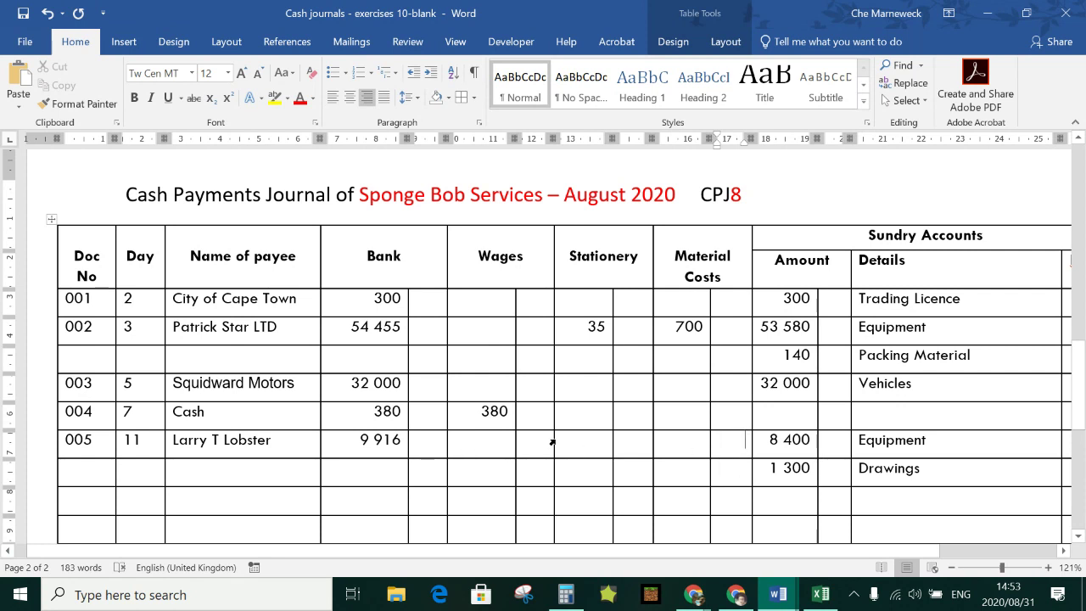
{"action": "left_click", "coordinate": [679, 440]}
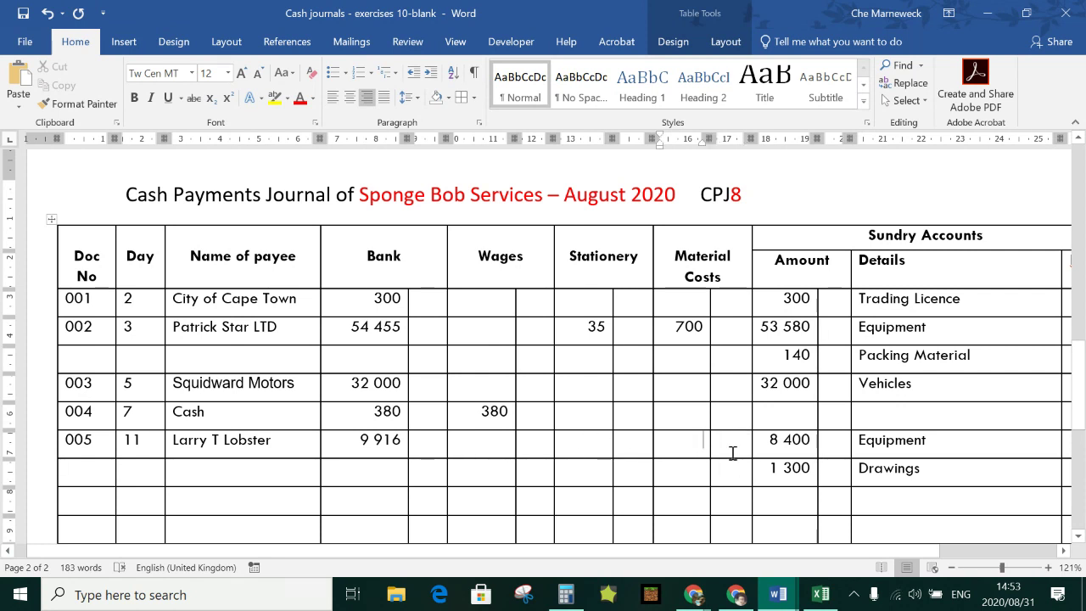
{"action": "type", "text": "216"}
{"action": "left_click_drag", "start_coordinate": [764, 478], "coordinate": [93, 486]}
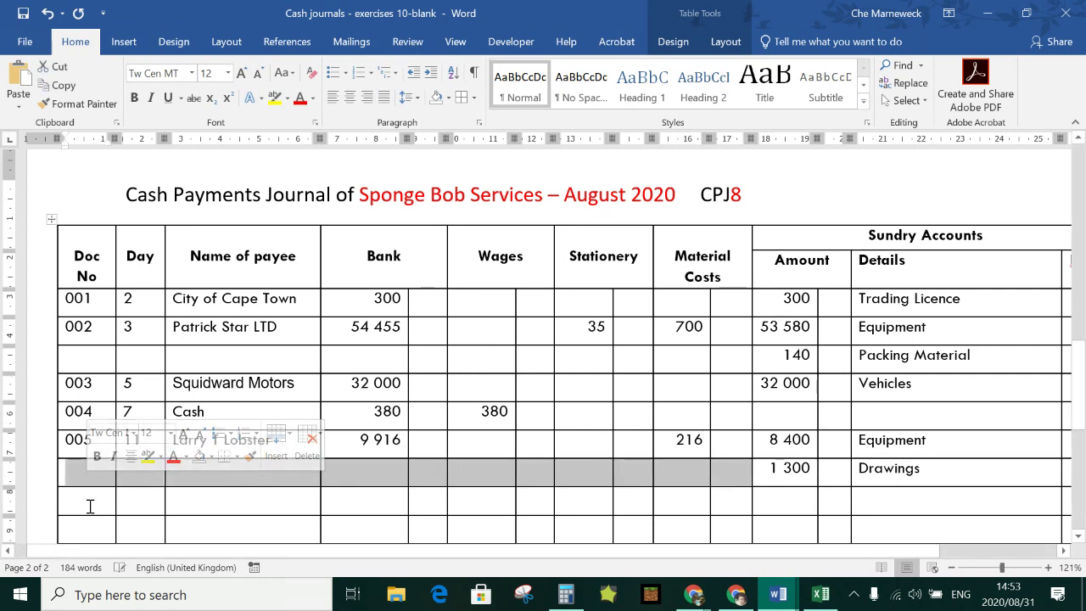
- Enter document number 006 in the row below Drawings and switch to EXERCISE 10 for the day 14 transaction
{"action": "left_click", "coordinate": [90, 505]}
{"action": "type", "text": "00"}
{"action": "key", "text": "Tab"}
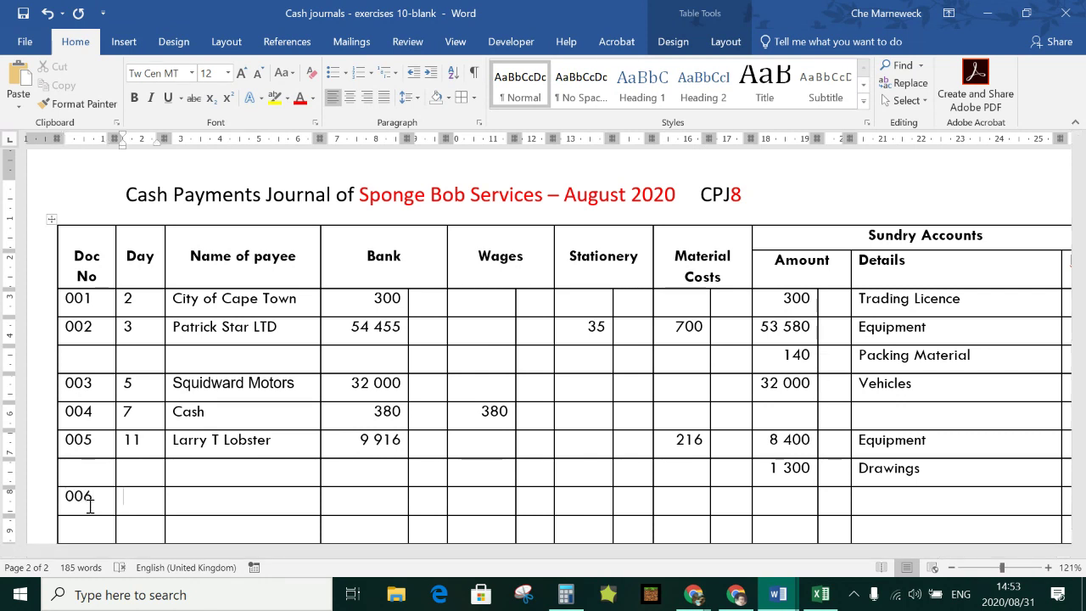
{"action": "key", "text": "Tab"}
{"action": "mouse_move", "coordinate": [778, 594]}
{"action": "left_click", "coordinate": [789, 556]}
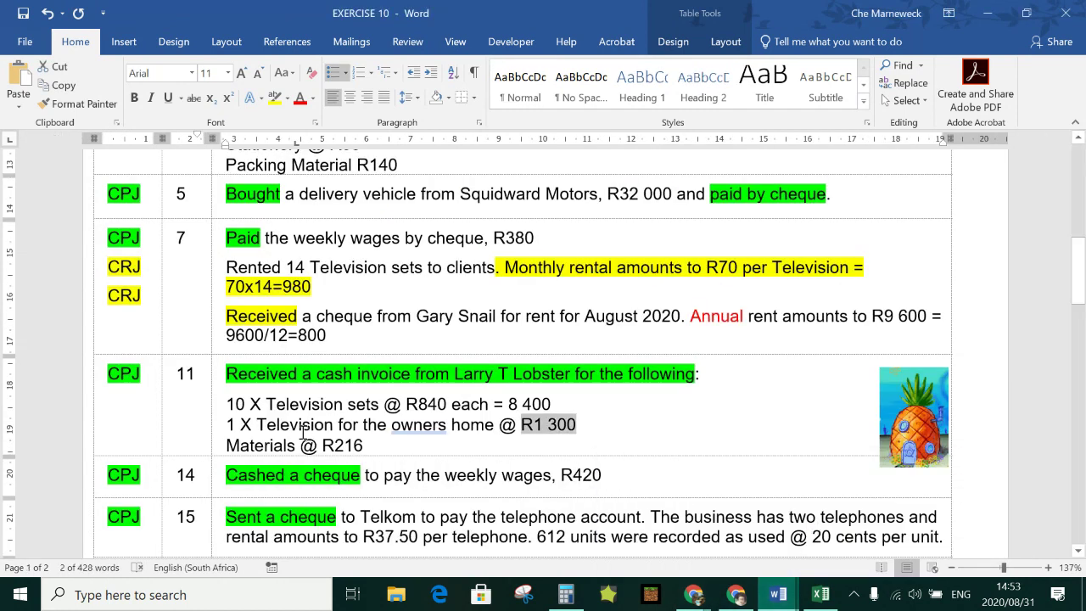
{"action": "scroll", "coordinate": [291, 421], "scroll_direction": "down", "scroll_amount": 3}
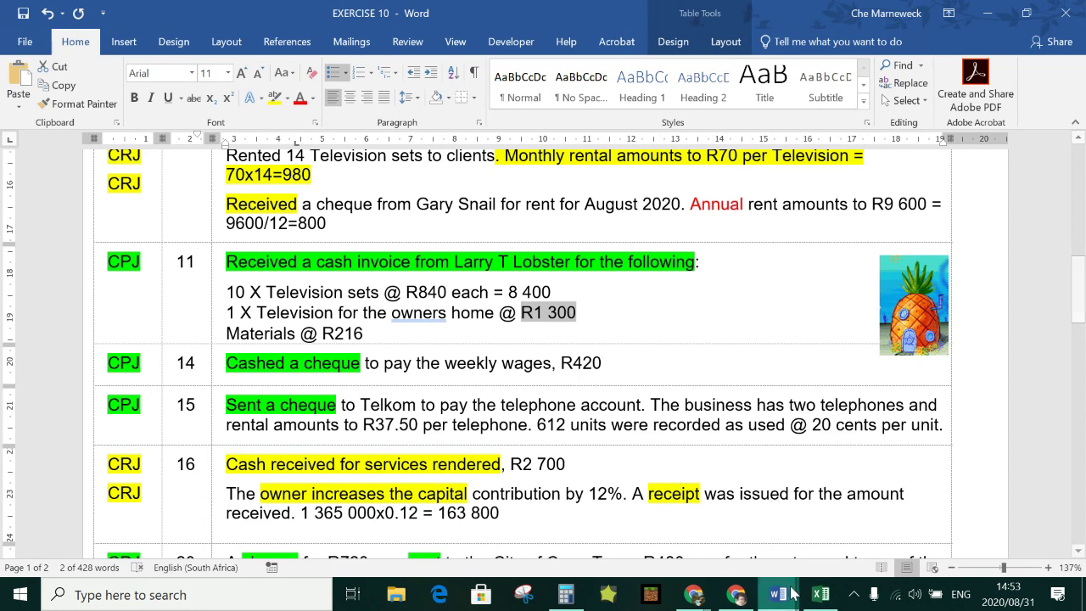
- In the cash payments journal, complete entry 006 with day 14, payee Cash, a bank amount of 420 and wages of 420
{"action": "mouse_move", "coordinate": [778, 593]}
{"action": "left_click", "coordinate": [692, 526]}
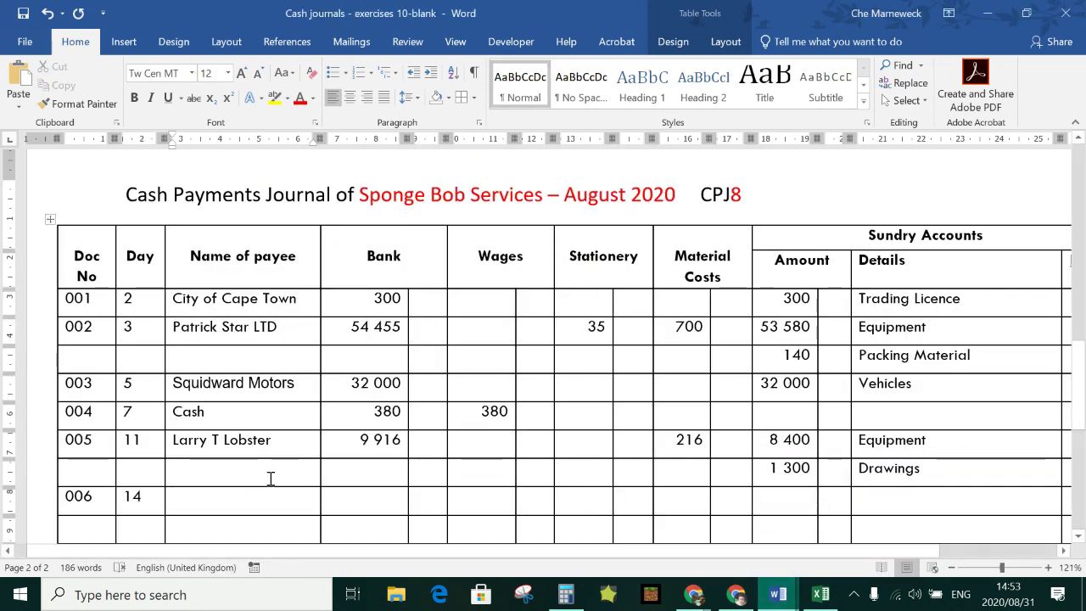
{"action": "type", "text": "Cash"}
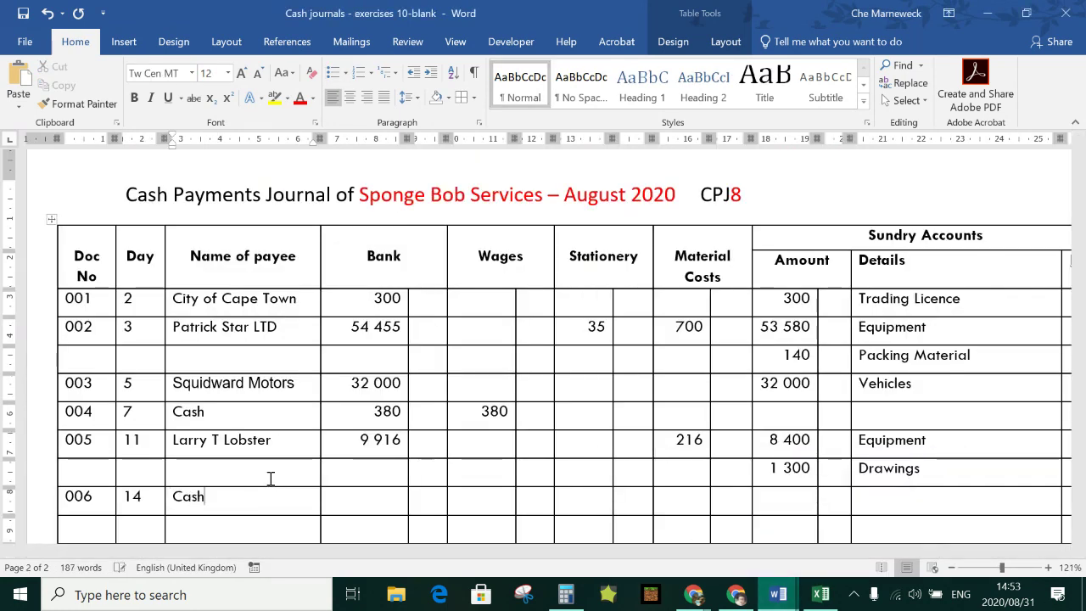
{"action": "key", "text": "Tab"}
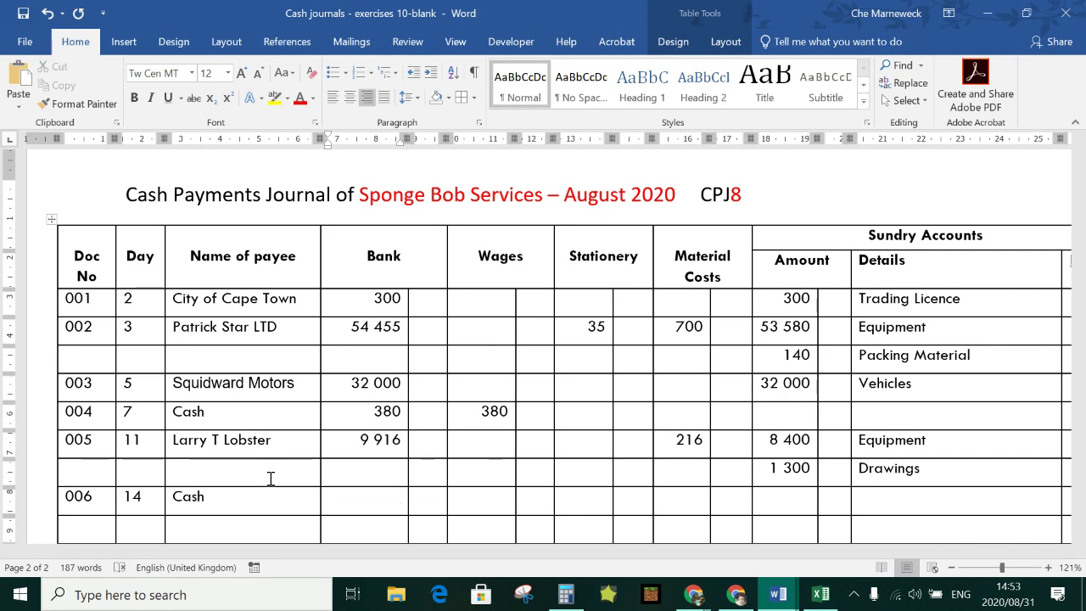
{"action": "type", "text": "420"}
{"action": "key", "text": "Tab"}
{"action": "key", "text": "Tab"}
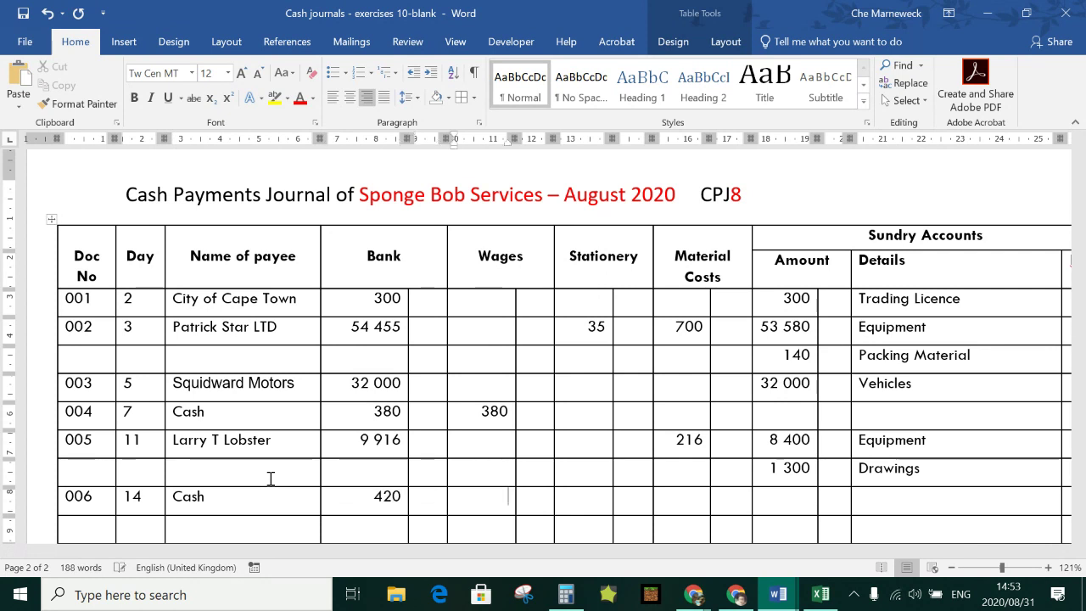
{"action": "type", "text": "420"}
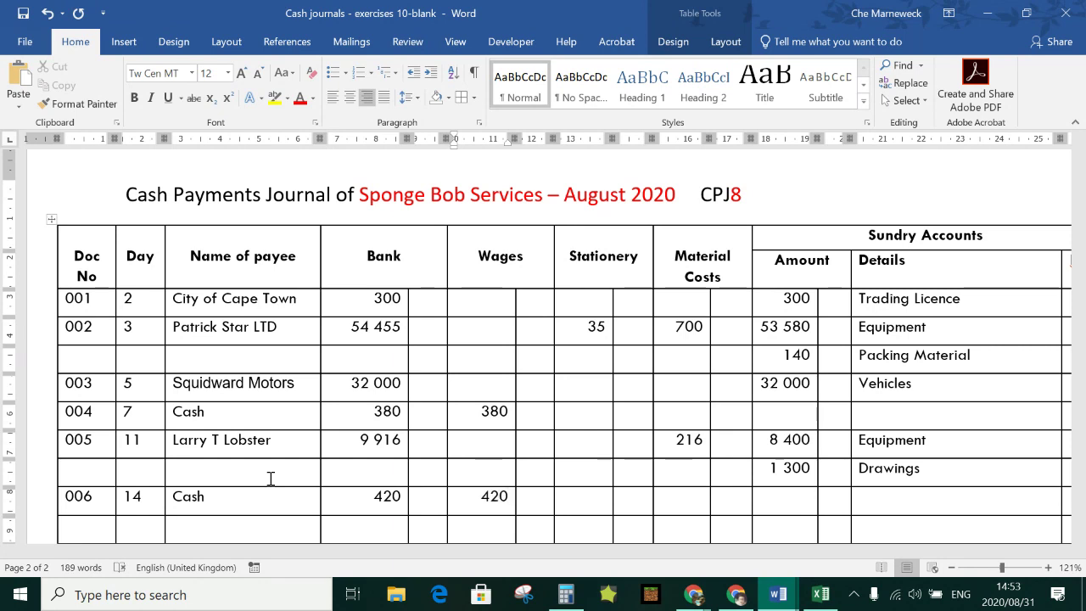
- Start entry 007 for day 15 in the row below entry 006 and switch to EXERCISE 10 for the telephone transaction
{"action": "scroll", "coordinate": [242, 513], "scroll_direction": "down", "scroll_amount": 3}
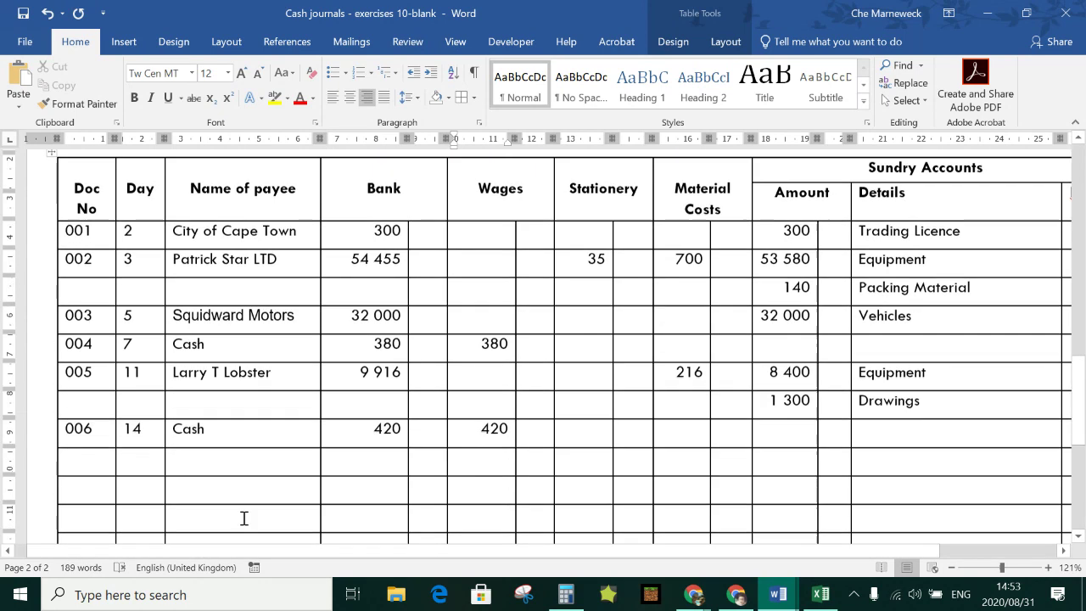
{"action": "left_click", "coordinate": [98, 430]}
{"action": "type", "text": "007"}
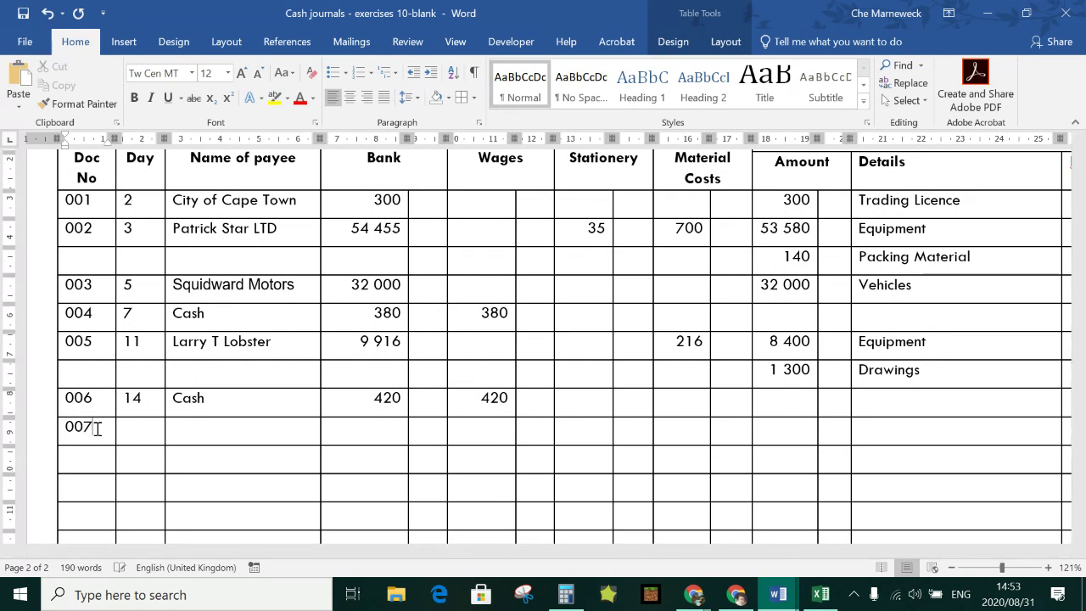
{"action": "key", "text": "Tab"}
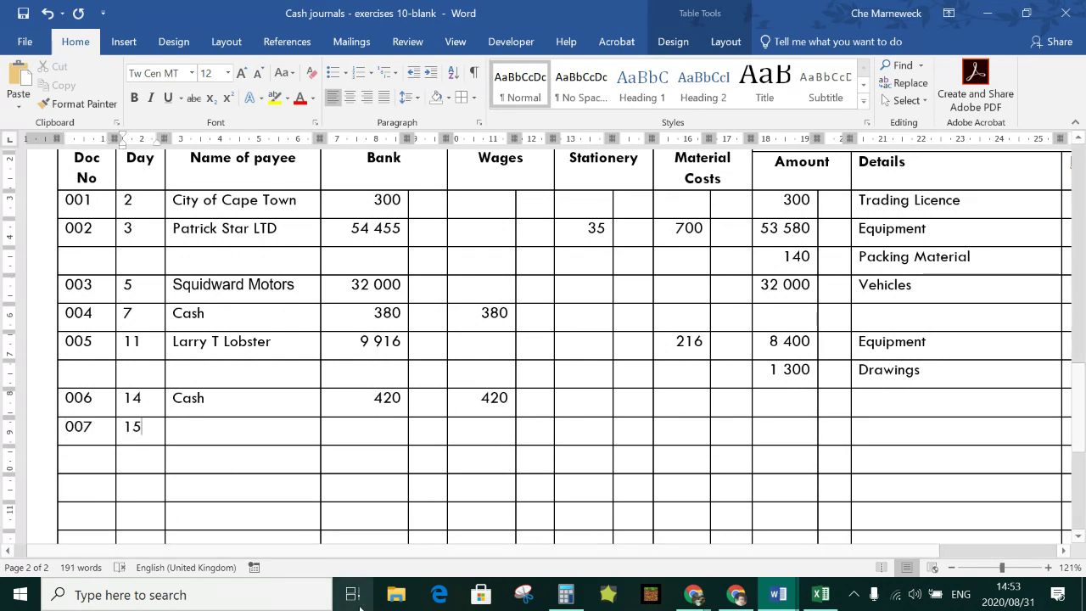
{"action": "mouse_move", "coordinate": [774, 598]}
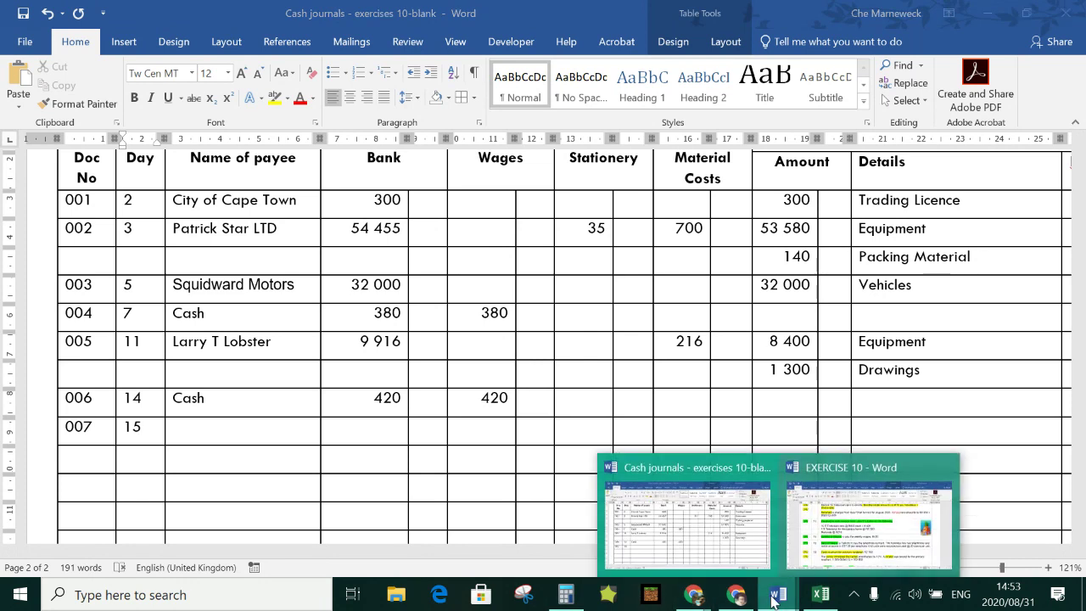
{"action": "left_click", "coordinate": [849, 526]}
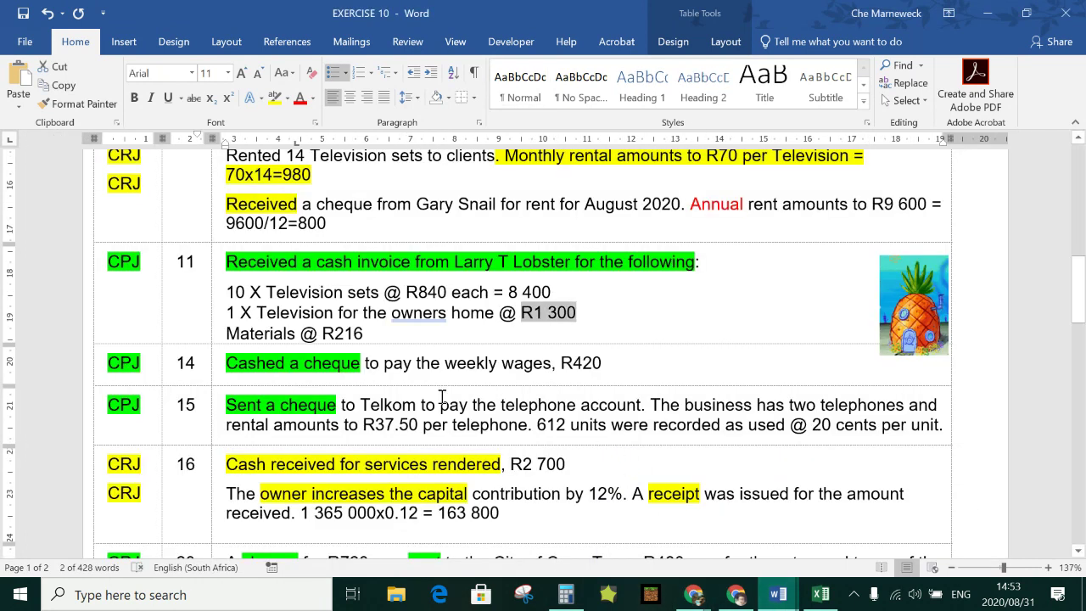
- Split the day 15 Telkom transaction so that the telephone rental sentence and the 612 units sentence each begin a new line
{"action": "scroll", "coordinate": [417, 388], "scroll_direction": "down", "scroll_amount": 2}
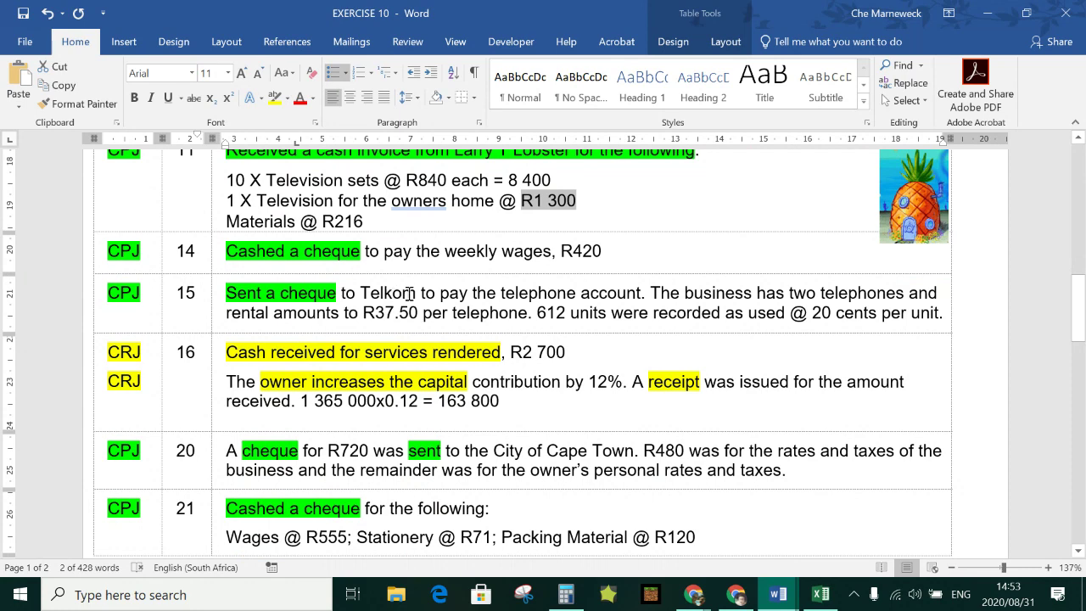
{"action": "left_click", "coordinate": [660, 294]}
{"action": "key", "text": "Return"}
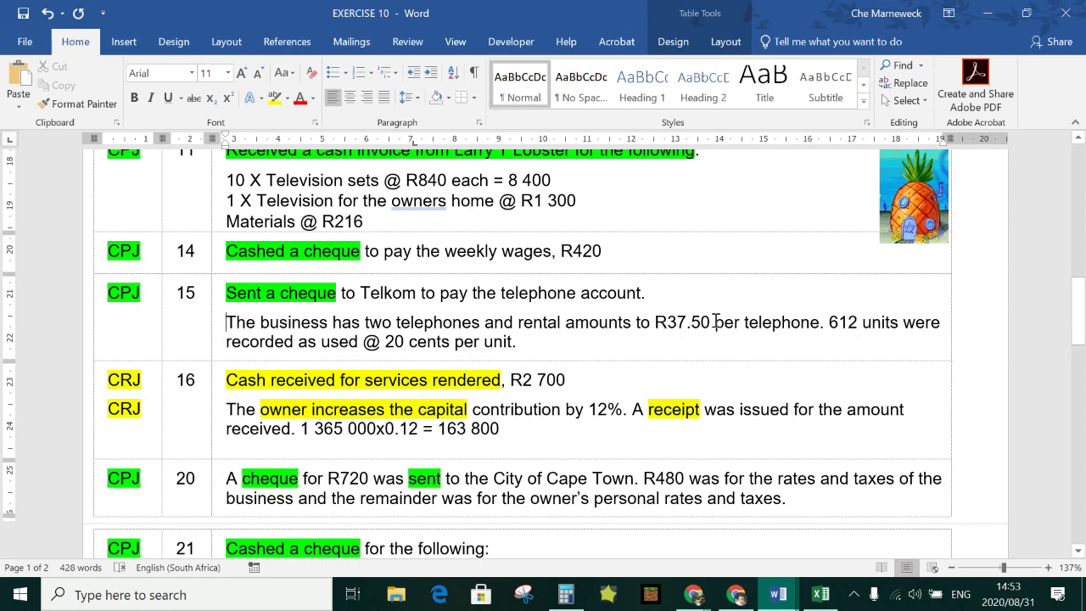
{"action": "left_click", "coordinate": [829, 322]}
{"action": "key", "text": "Return"}
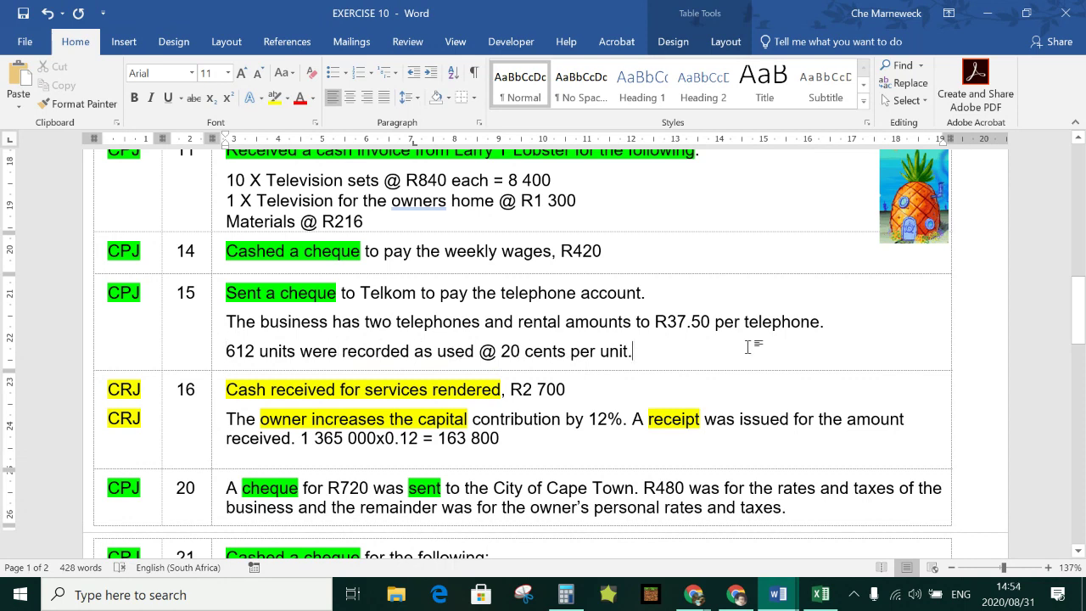
- Add the rental calculation for the two telephones, 37,50x2=R75, at the end of the telephone rental line
{"action": "left_click", "coordinate": [822, 329]}
{"action": "left_click_drag", "start_coordinate": [381, 321], "coordinate": [459, 319]}
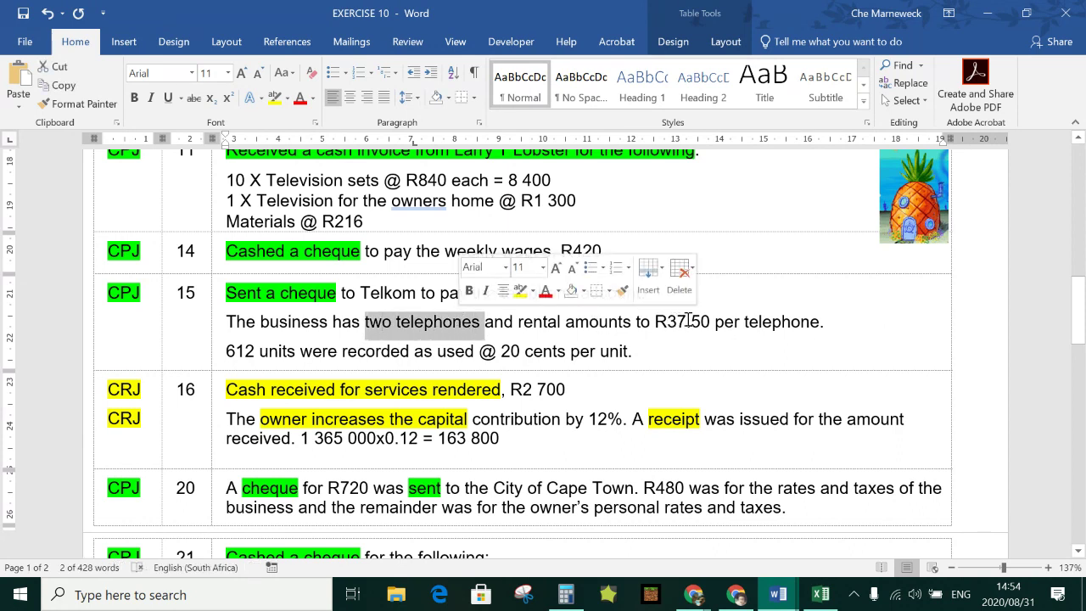
{"action": "left_click", "coordinate": [841, 325]}
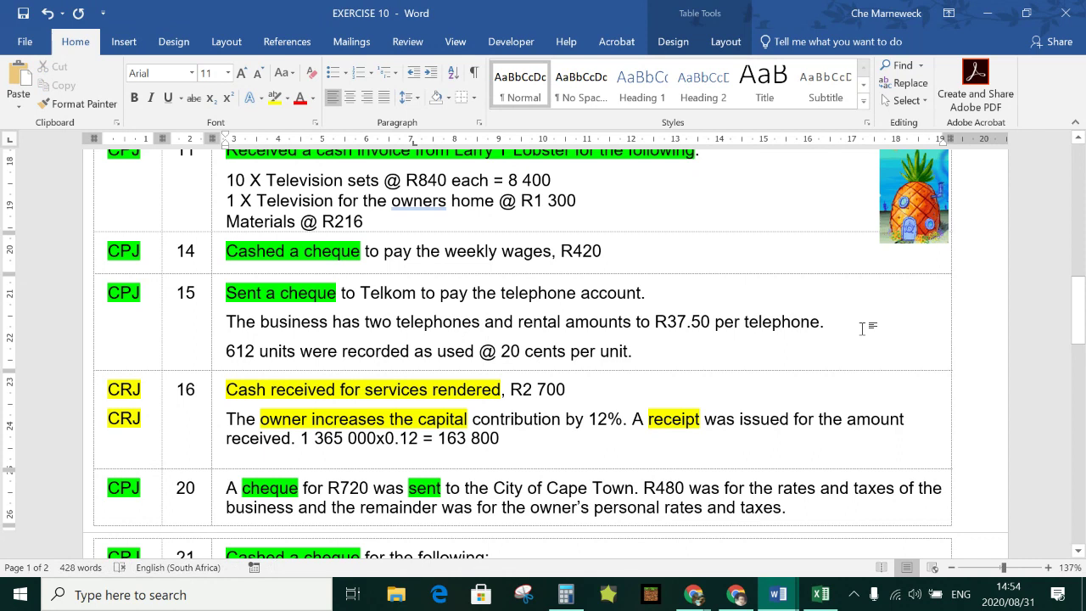
{"action": "type", "text": "37,5"}
{"action": "type", "text": "0x2="}
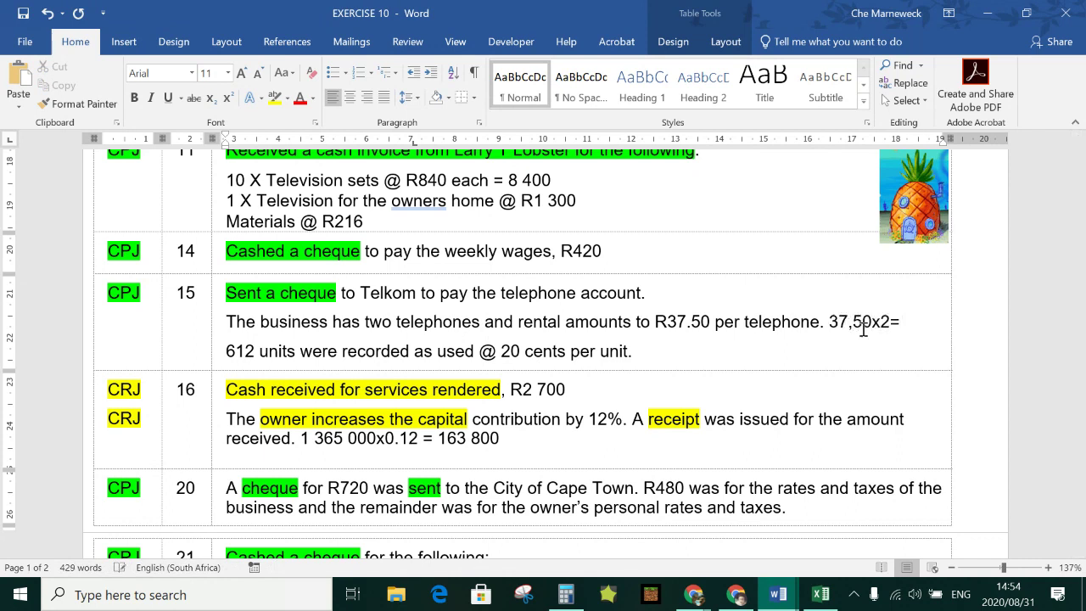
{"action": "type", "text": "75"}
{"action": "key", "text": "Left"}
- Add 612 x 0,20= R122,40 at the end of the units line and the total R75+R122,40=R197,40 on a new line below
{"action": "type", "text": "R612 x0,20="}
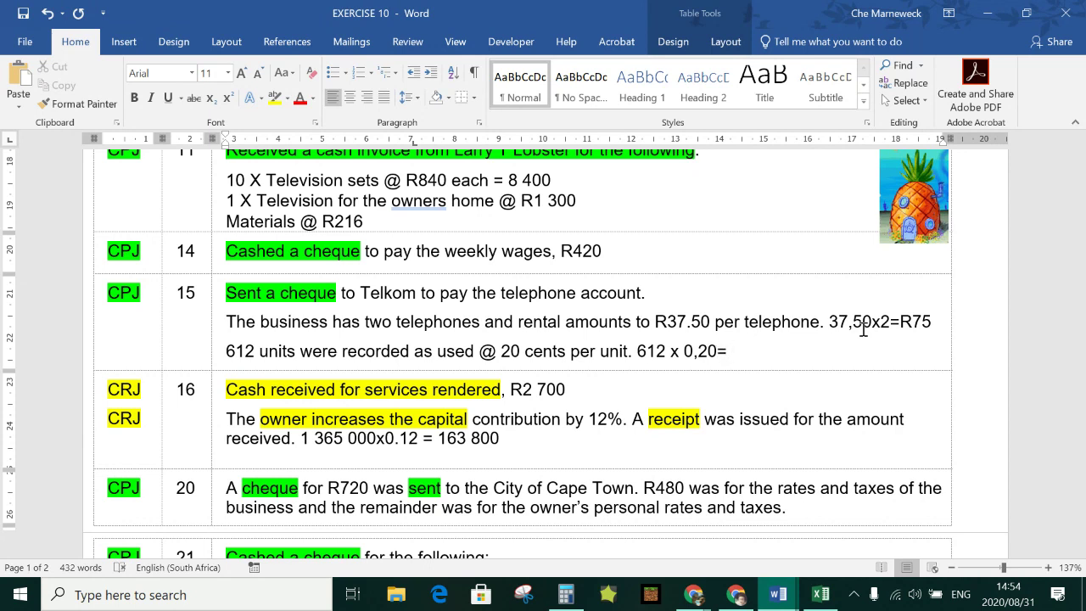
{"action": "type", "text": " R122,40"}
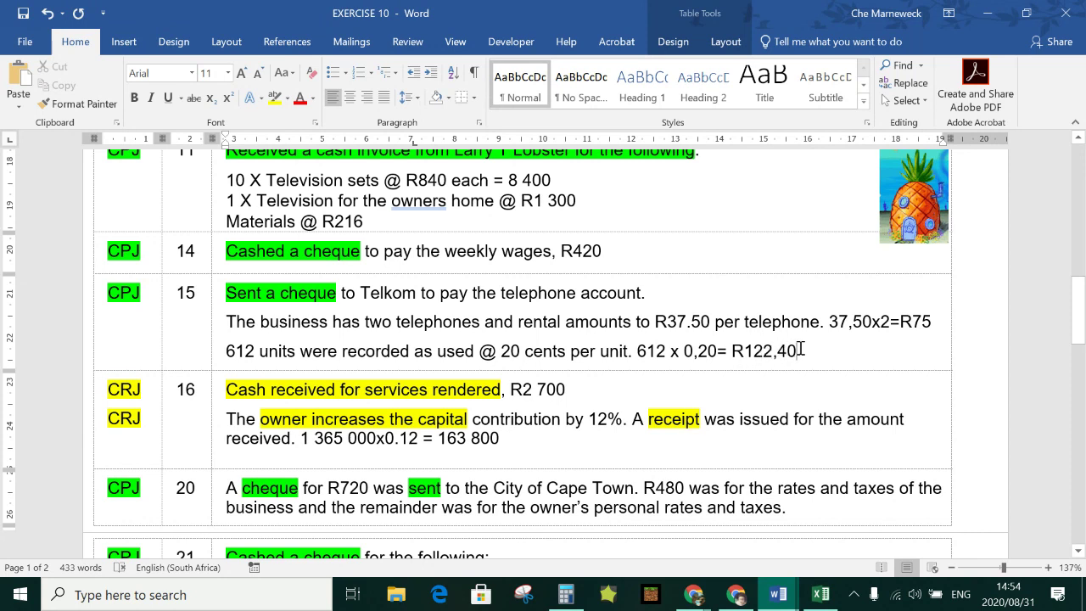
{"action": "key", "text": "Return"}
{"action": "type", "text": "R"}
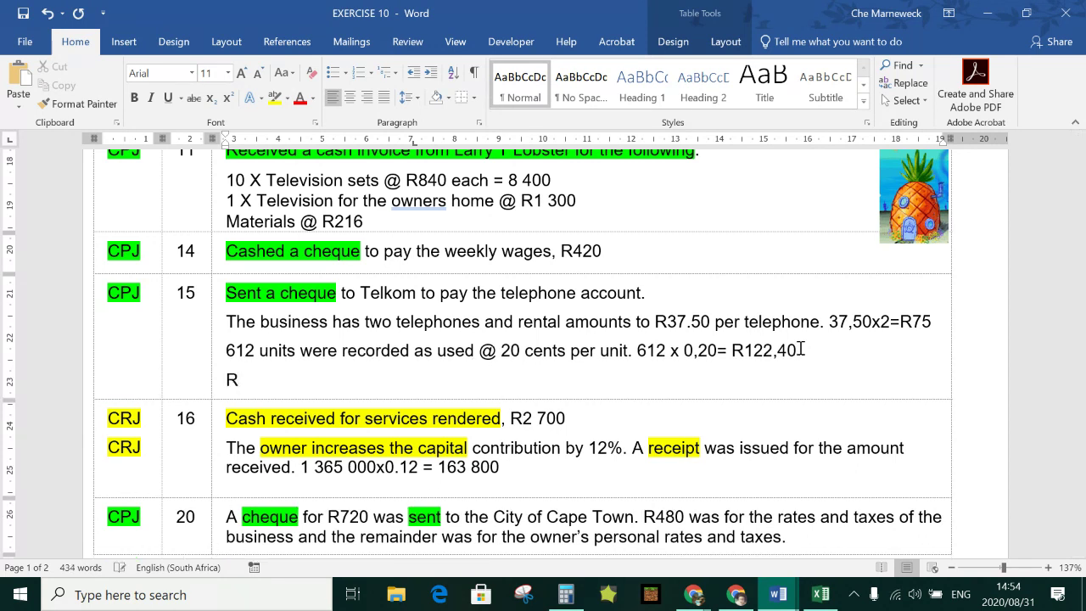
{"action": "type", "text": "75+R122,40="}
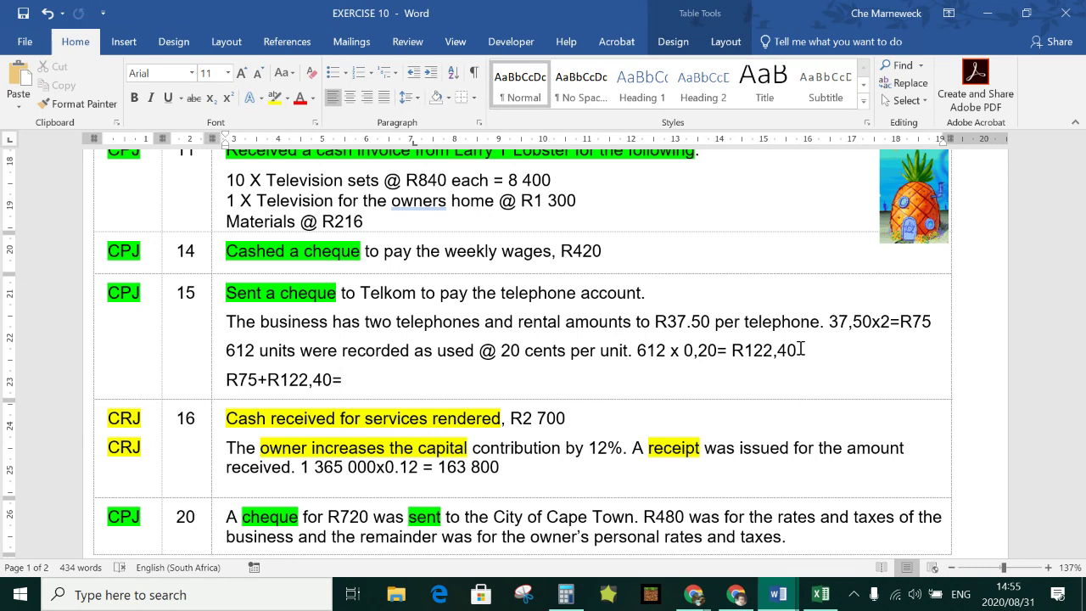
{"action": "type", "text": "R197,40"}
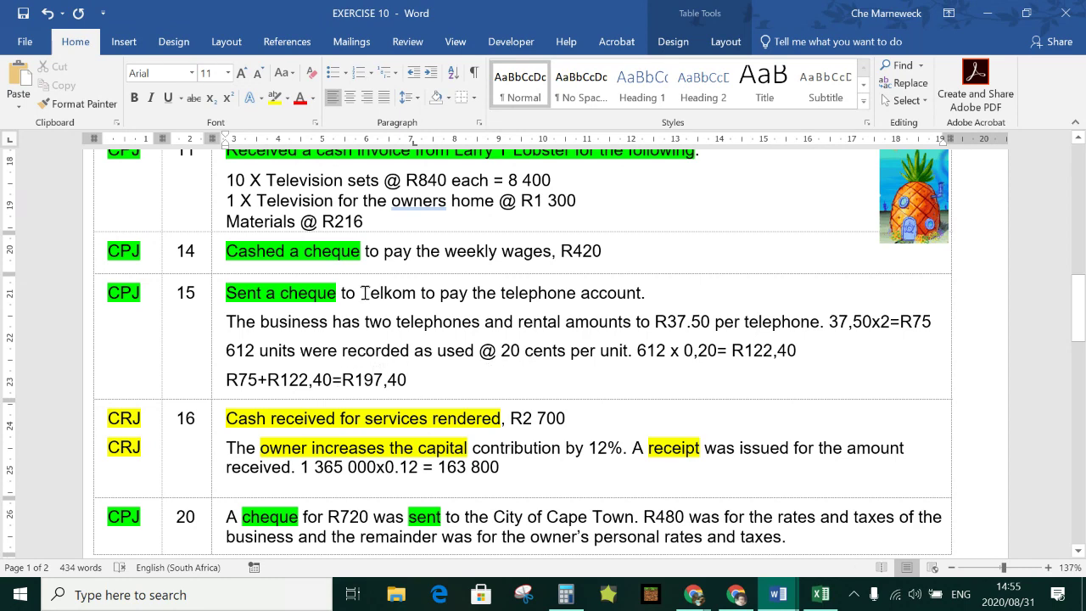
- Return to the cash journals document and give entry 007 the payee TELKOM and a bank amount of 197 rand and 40 cents
{"action": "mouse_move", "coordinate": [777, 594]}
{"action": "left_click", "coordinate": [841, 579]}
{"action": "left_click", "coordinate": [257, 440]}
{"action": "type", "text": "TELKOM"}
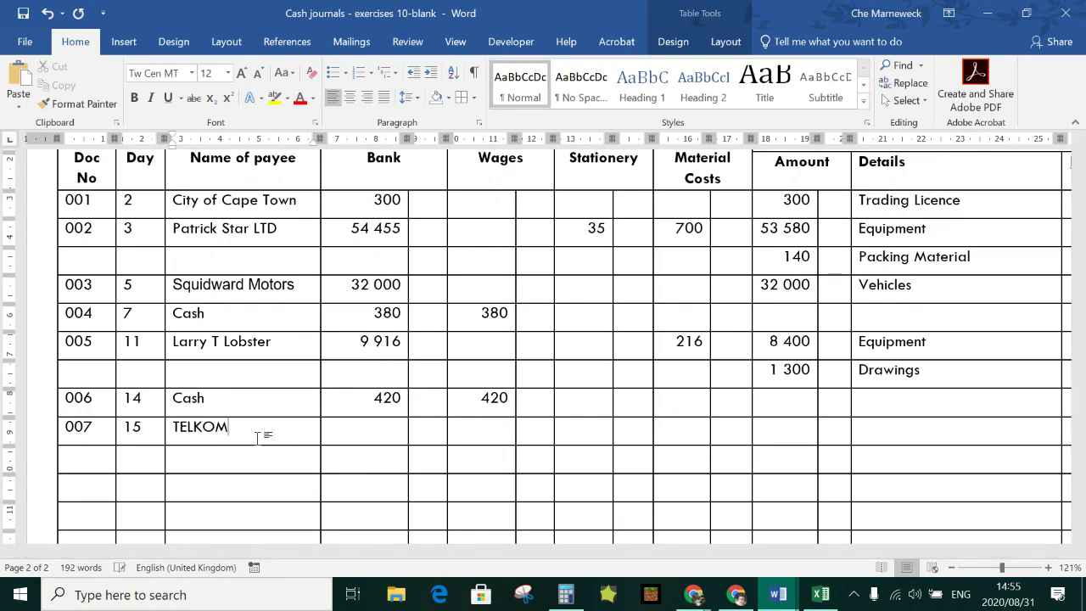
{"action": "key", "text": "Tab"}
{"action": "type", "text": "1"}
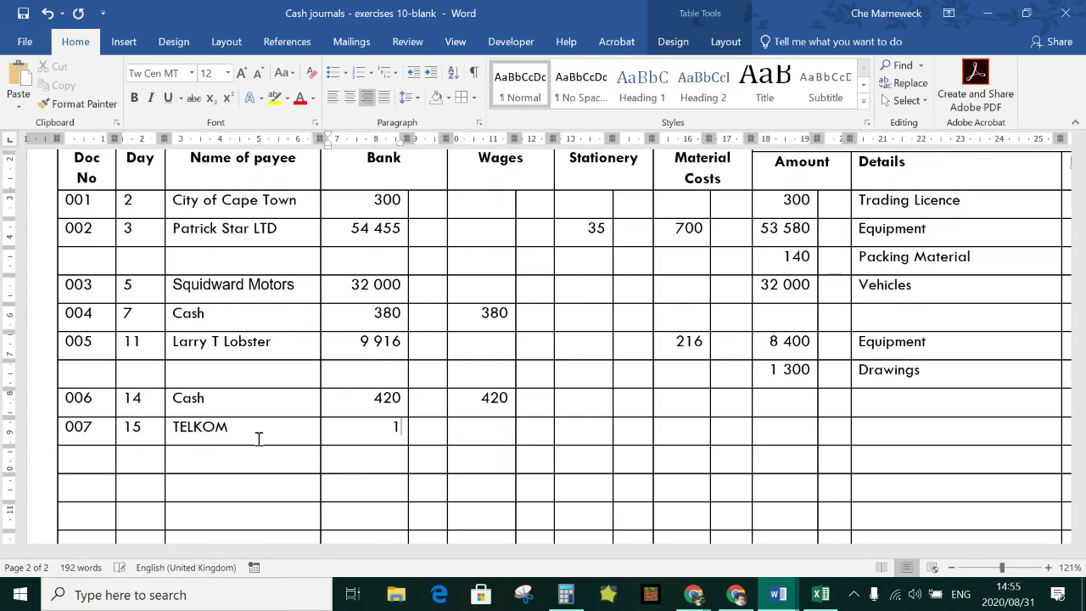
{"action": "type", "text": "97"}
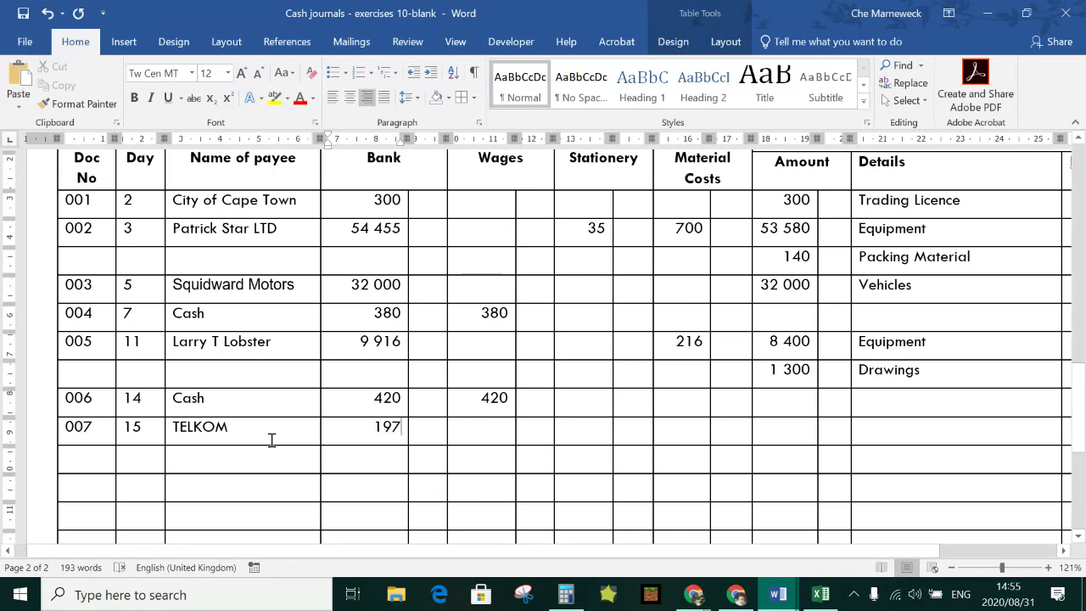
{"action": "left_click", "coordinate": [424, 433]}
{"action": "type", "text": "40"}
- Record 197 rand and 40 cents as the sundry accounts amount of entry 007 with the details Telephone
{"action": "type", "text": "97"}
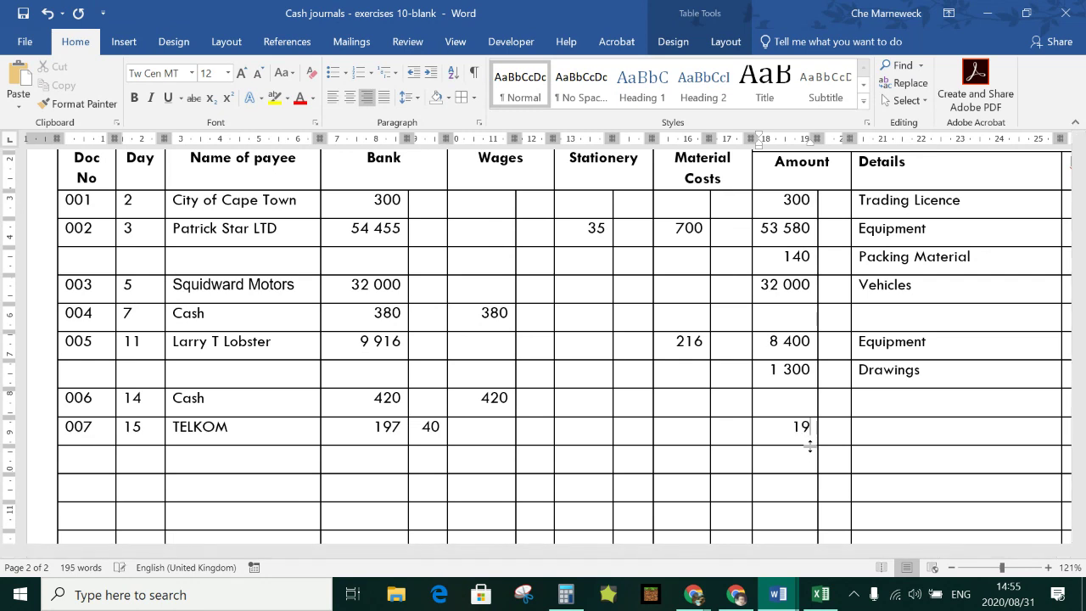
{"action": "left_click", "coordinate": [831, 435]}
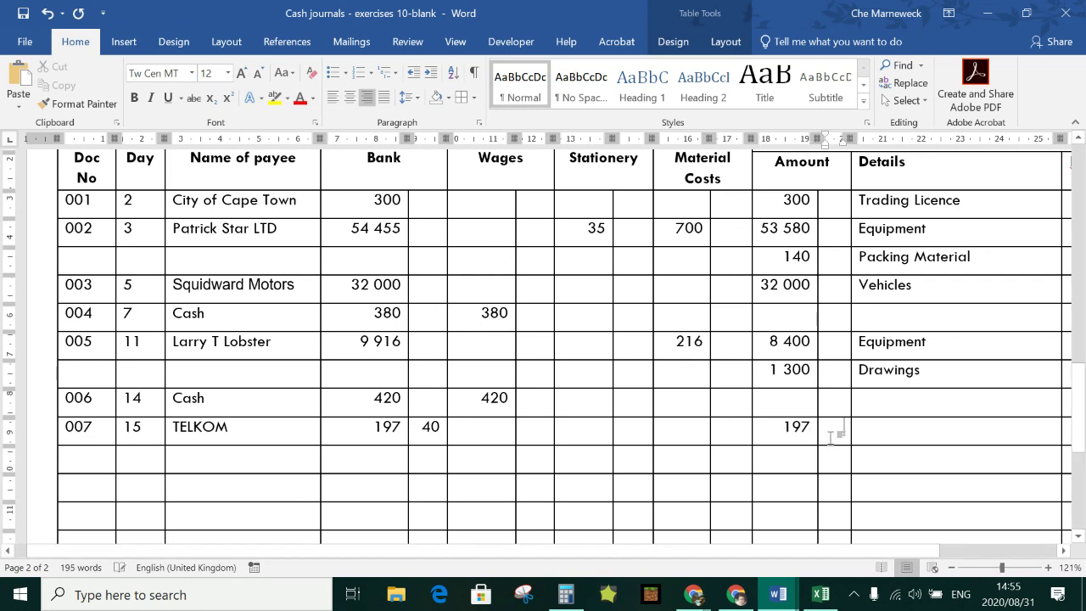
{"action": "type", "text": "40"}
{"action": "key", "text": "Tab"}
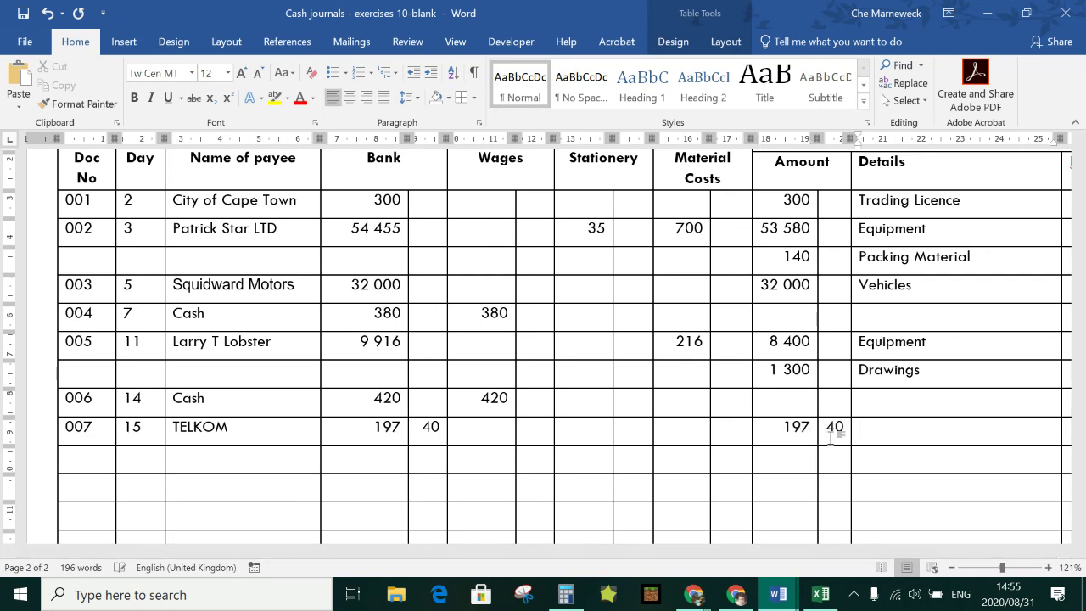
{"action": "type", "text": "Telephone"}
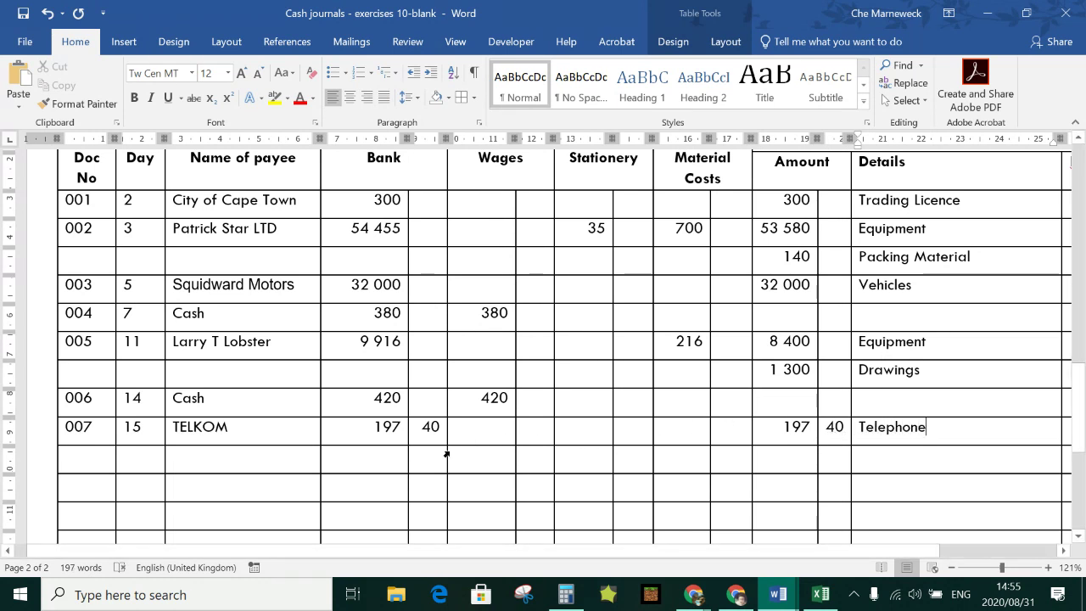
{"action": "left_click", "coordinate": [371, 461]}
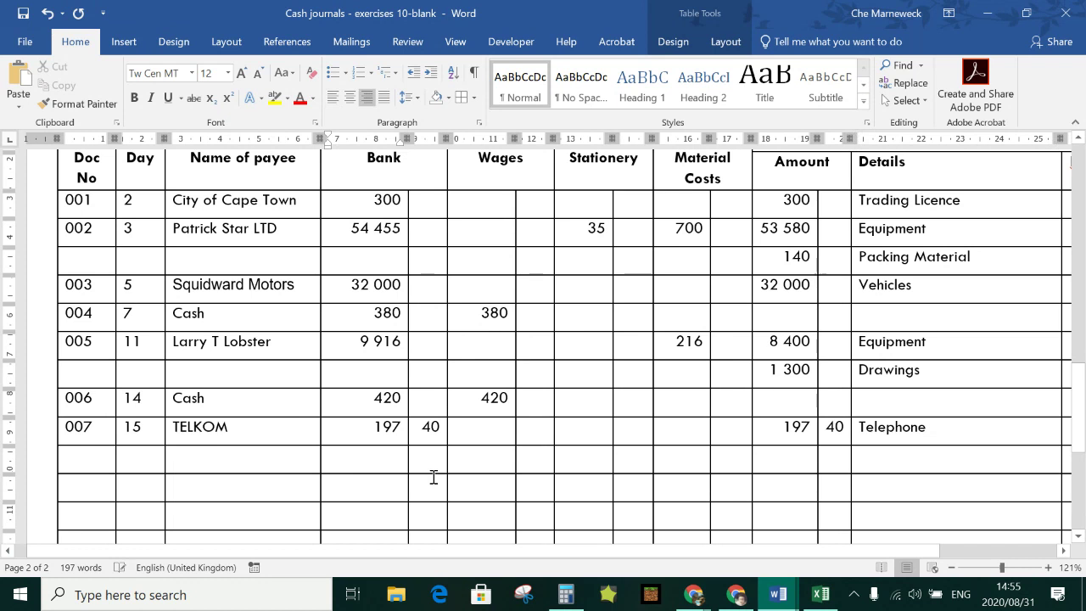
{"action": "type", "text": "197,40"}
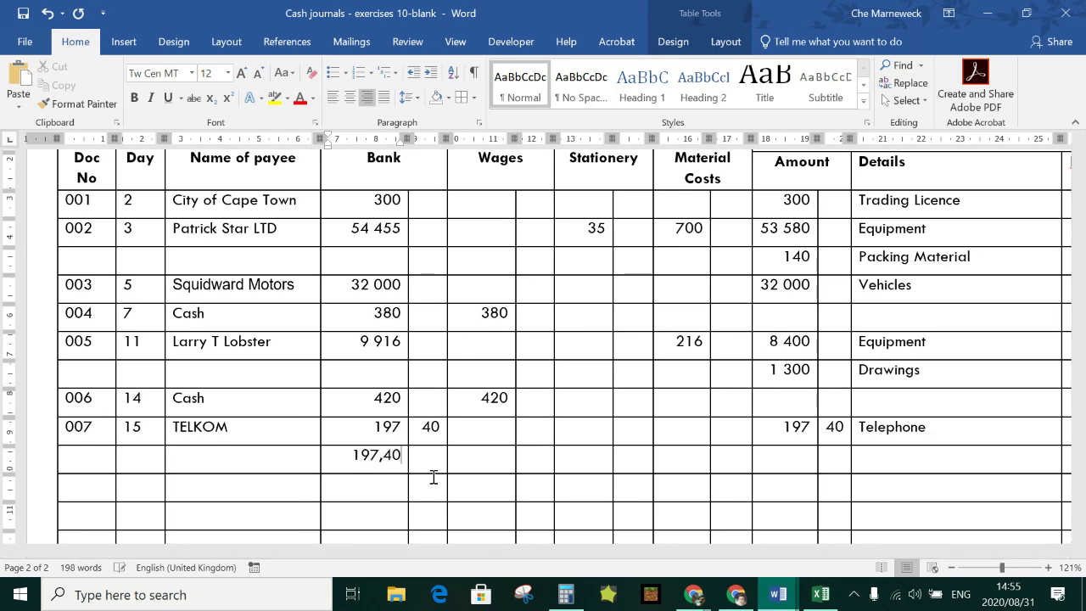
{"action": "key", "text": "BackSpace"}
{"action": "key", "text": "BackSpace"}
{"action": "key", "text": "BackSpace"}
{"action": "key", "text": "BackSpace"}
{"action": "key", "text": "BackSpace"}
{"action": "key", "text": "BackSpace"}
- Enter document number 008 in the row below TELKOM and switch to EXERCISE 10 for the day 20 transaction
{"action": "left_click", "coordinate": [75, 458]}
{"action": "type", "text": "008"}
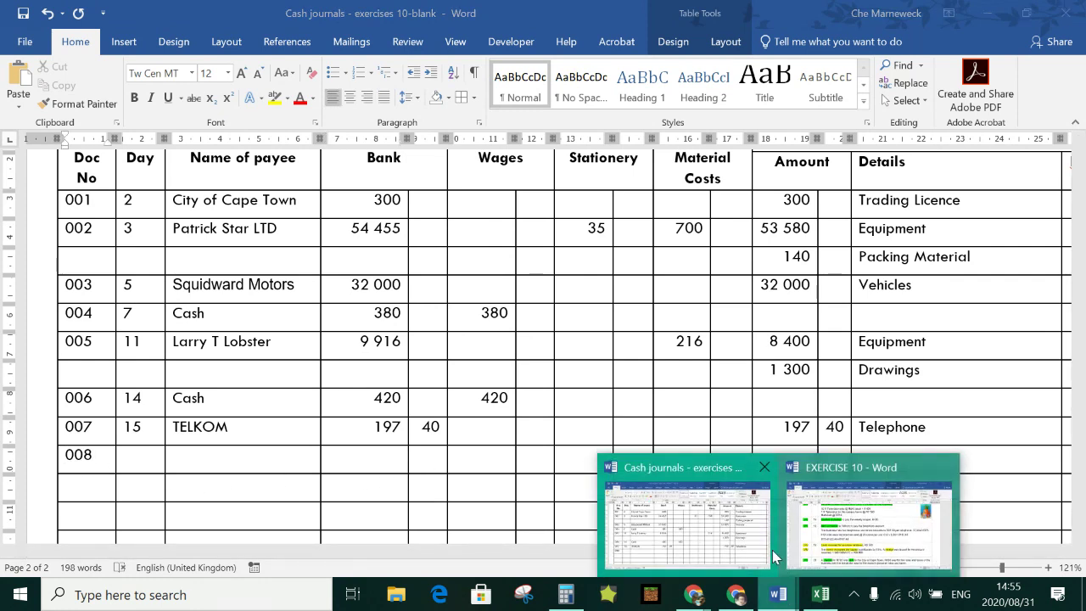
{"action": "mouse_move", "coordinate": [778, 594]}
{"action": "left_click", "coordinate": [822, 547]}
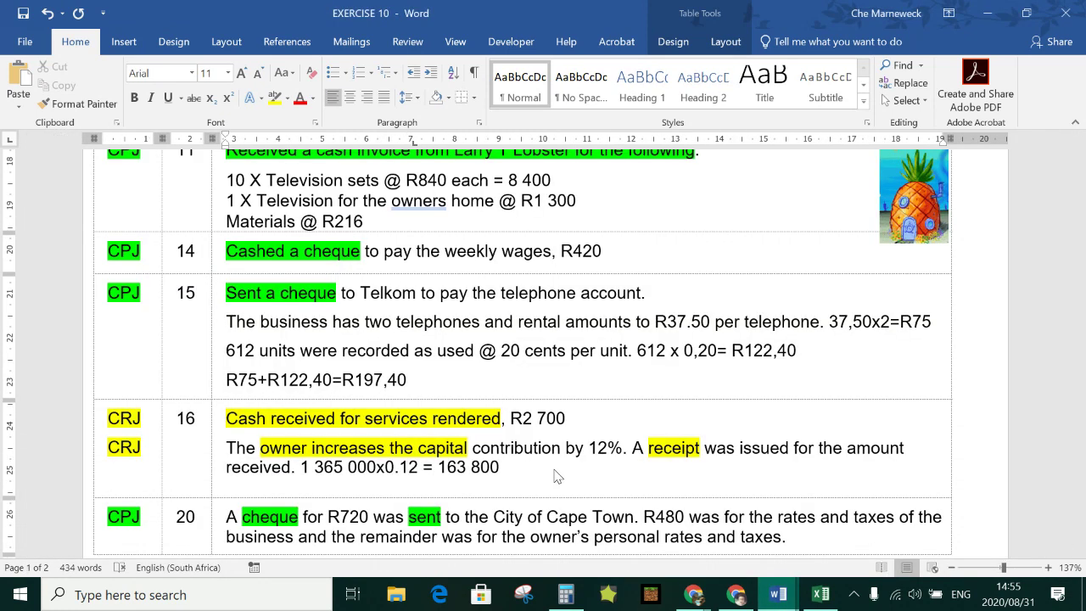
{"action": "scroll", "coordinate": [363, 444], "scroll_direction": "down", "scroll_amount": 5}
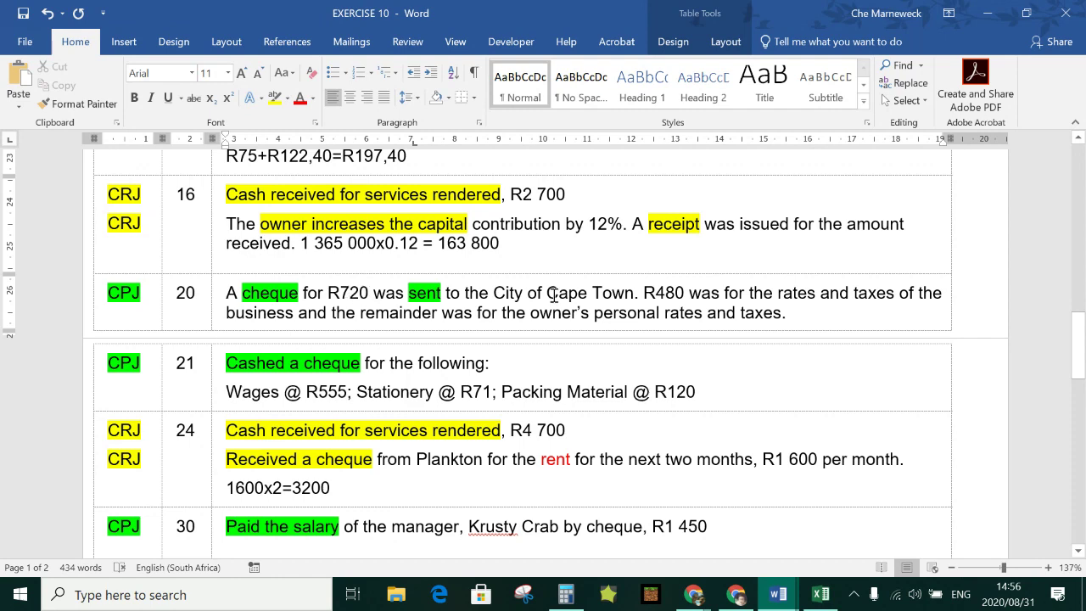
- Return to the cash journals document and give entry 008 day 20, payee City of Cape Town and a bank amount of 720
{"action": "left_click", "coordinate": [778, 594]}
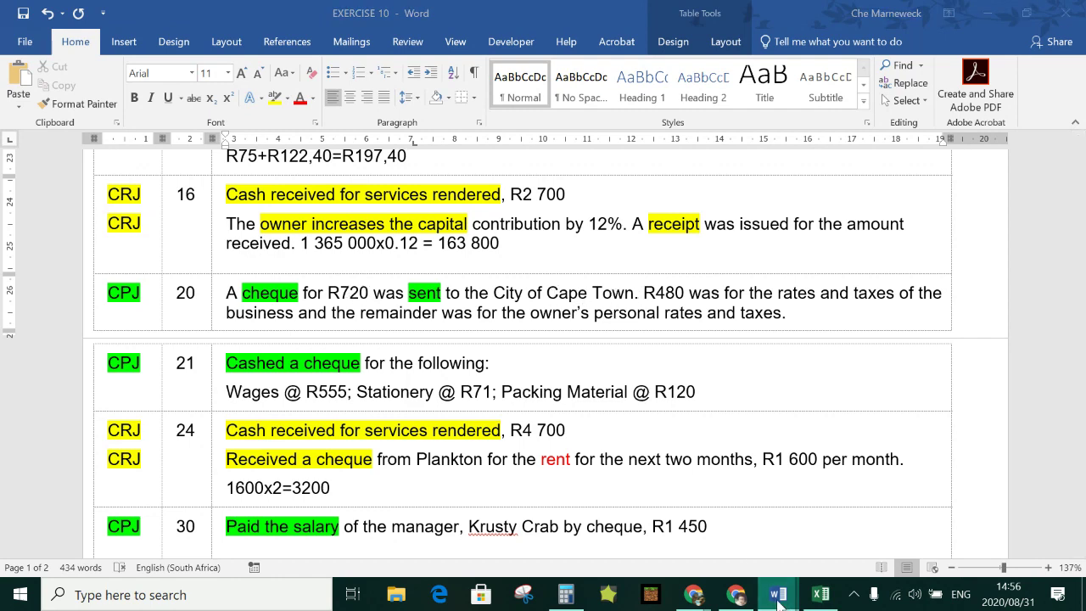
{"action": "left_click", "coordinate": [687, 522]}
{"action": "left_click", "coordinate": [150, 454]}
{"action": "type", "text": "20"}
{"action": "key", "text": "Tab"}
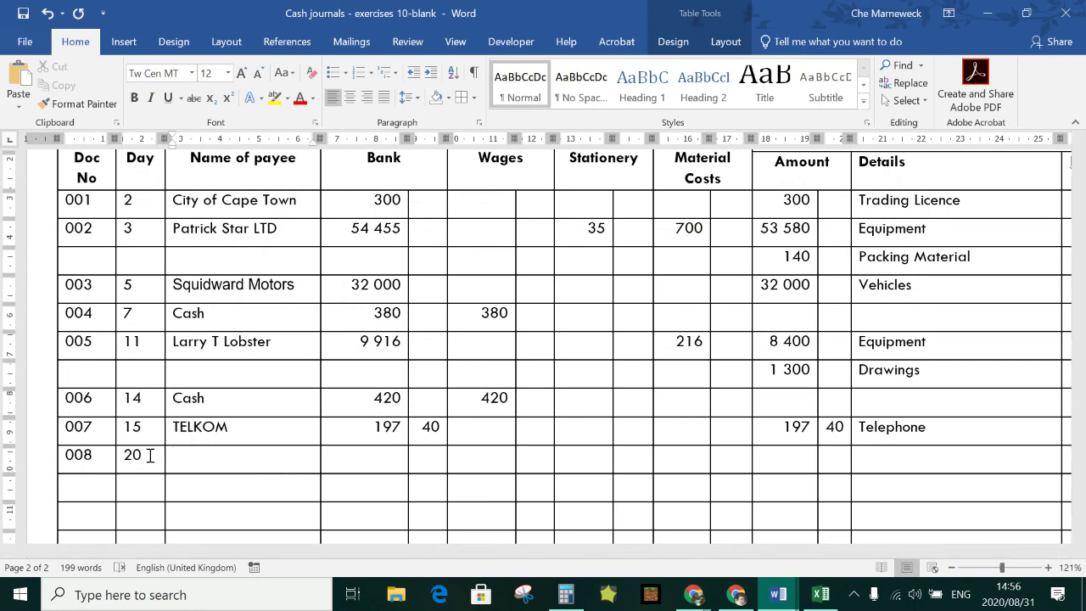
{"action": "type", "text": "City of Cape Town"}
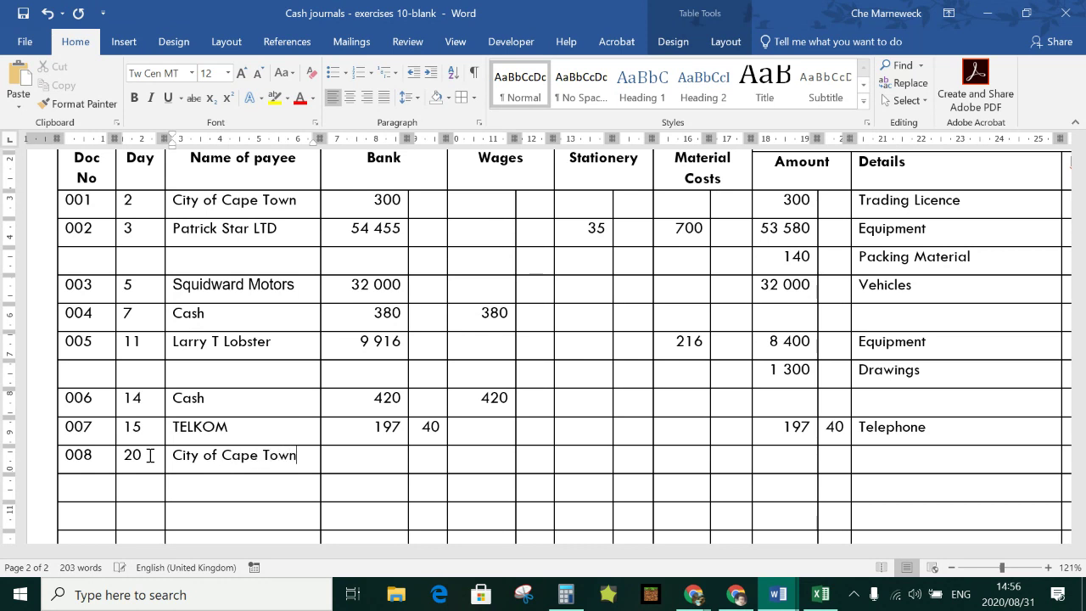
{"action": "key", "text": "Tab"}
{"action": "type", "text": "720"}
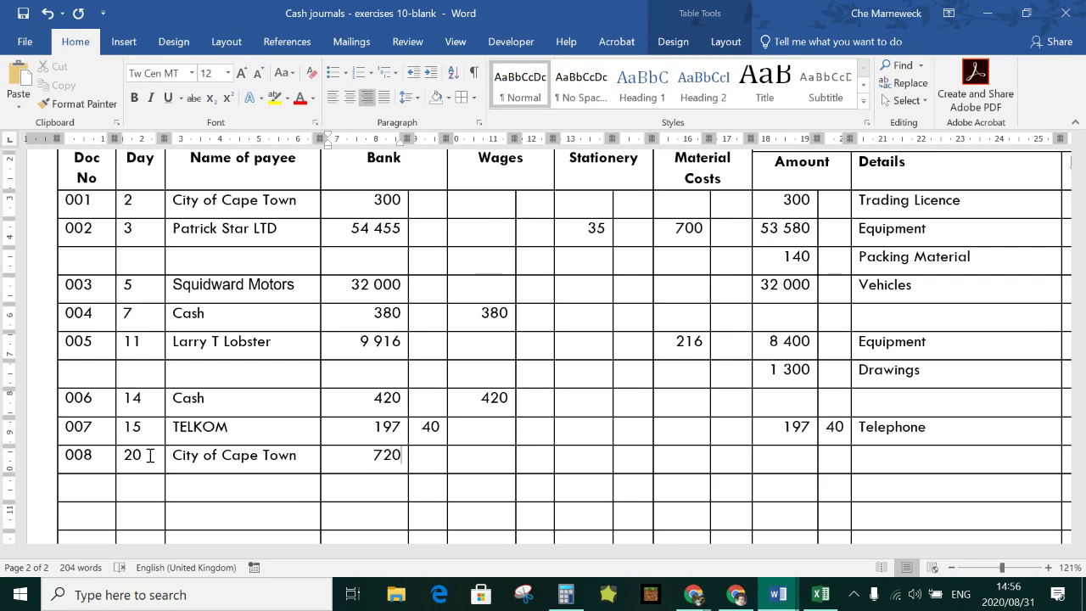
- Record 480 as the sundry accounts amount of entry 008 with the details Rates and Taxes
{"action": "key", "text": "Tab"}
{"action": "key", "text": "Tab"}
{"action": "key", "text": "Tab"}
{"action": "key", "text": "Tab"}
{"action": "key", "text": "Tab"}
{"action": "key", "text": "Tab"}
{"action": "key", "text": "Tab"}
{"action": "key", "text": "Tab"}
{"action": "type", "text": "480"}
{"action": "key", "text": "Tab"}
{"action": "type", "text": "Rates and Taxes"}
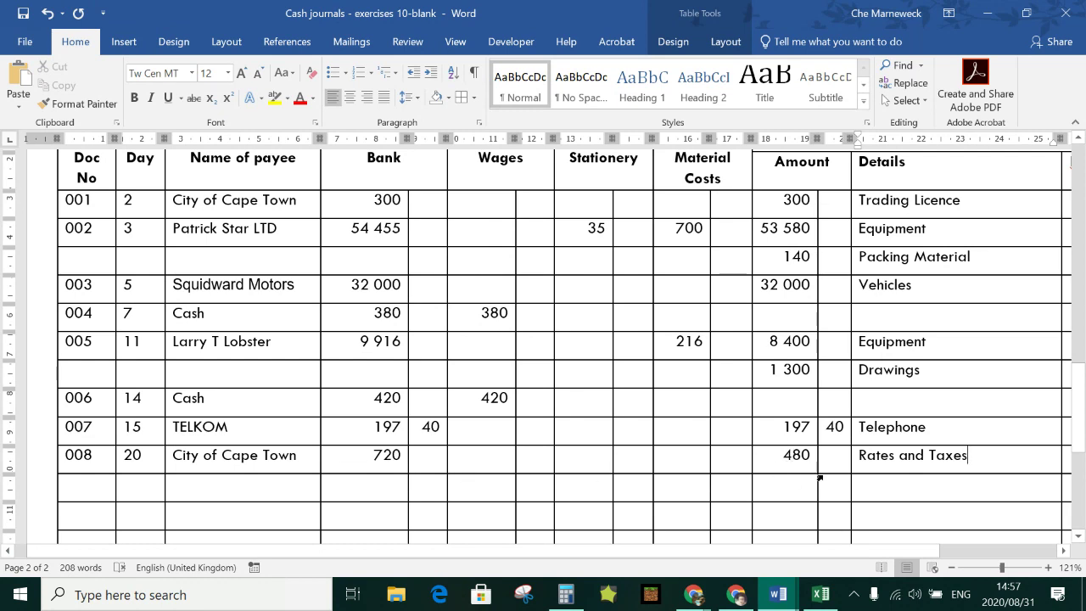
- Add a second sundry accounts line below entry 008 with the amount 240 and the details Drawings
{"action": "left_click", "coordinate": [792, 491]}
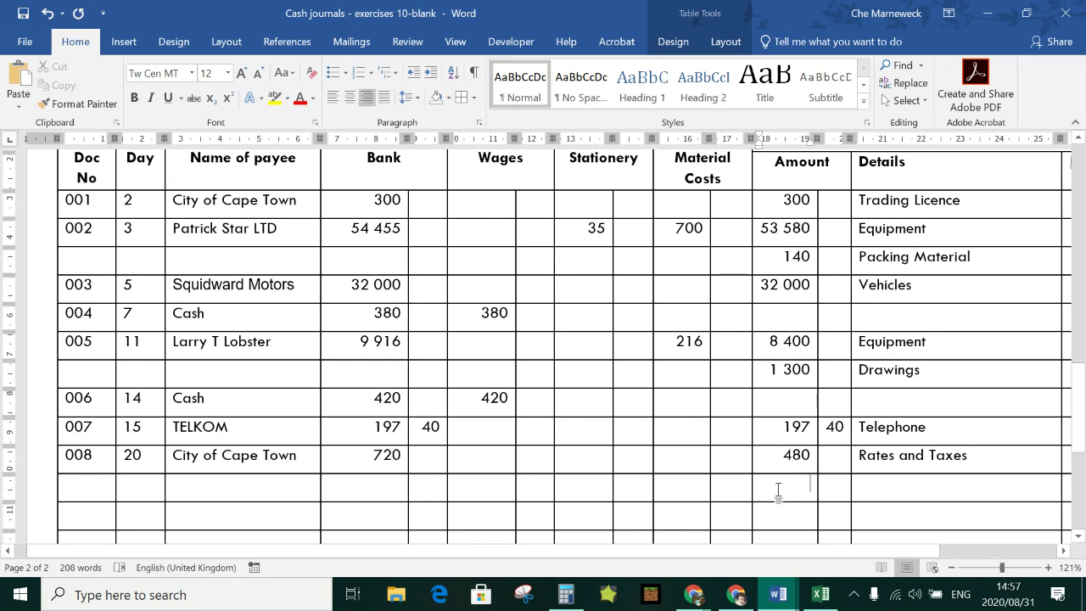
{"action": "type", "text": "240"}
{"action": "key", "text": "Tab"}
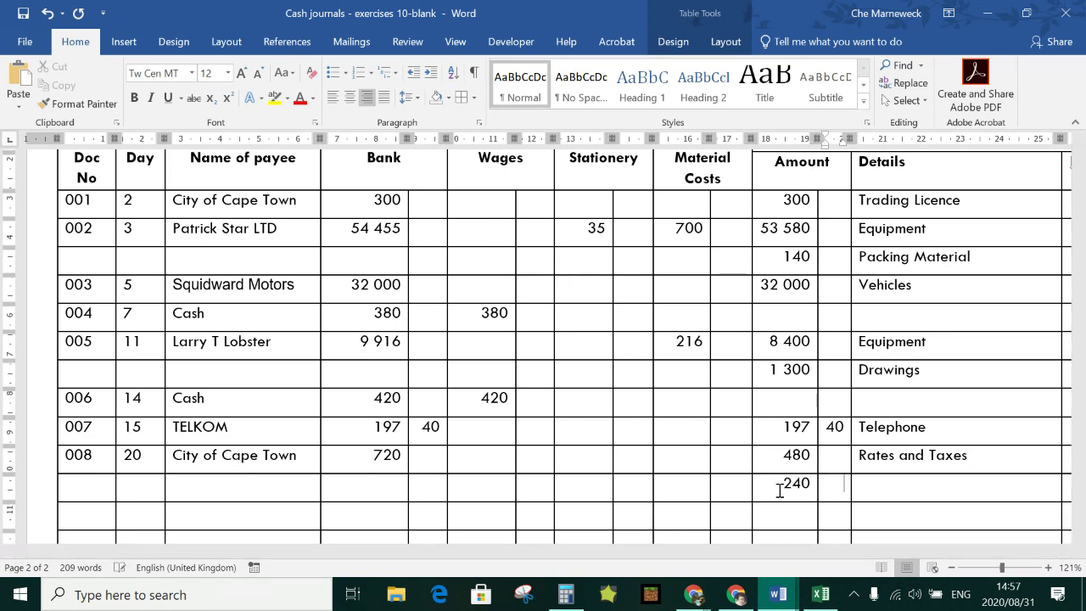
{"action": "type", "text": "Drawings"}
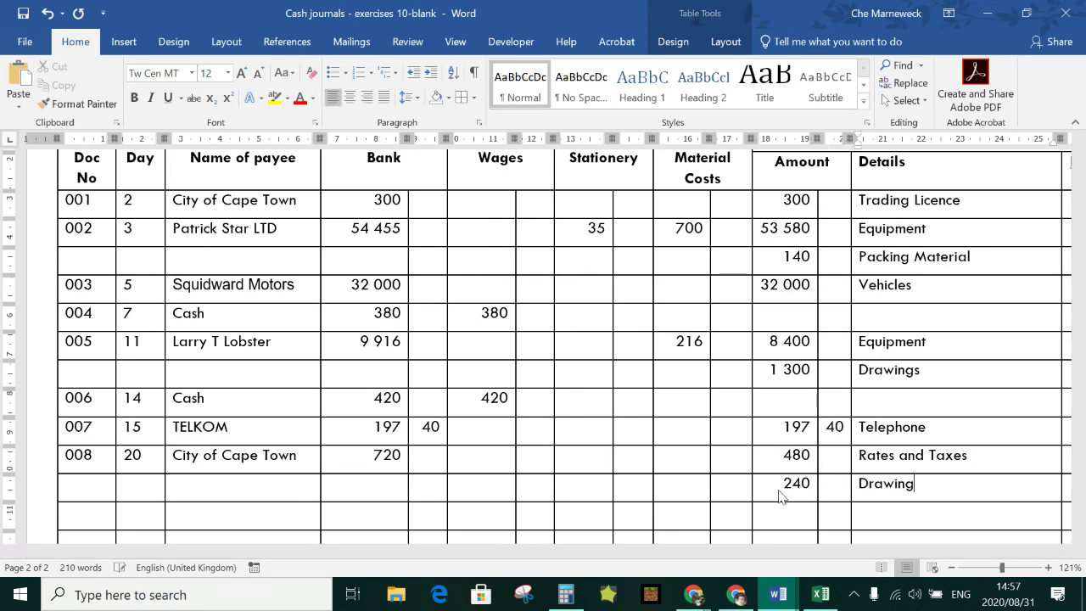
{"action": "left_click_drag", "start_coordinate": [746, 492], "coordinate": [101, 487]}
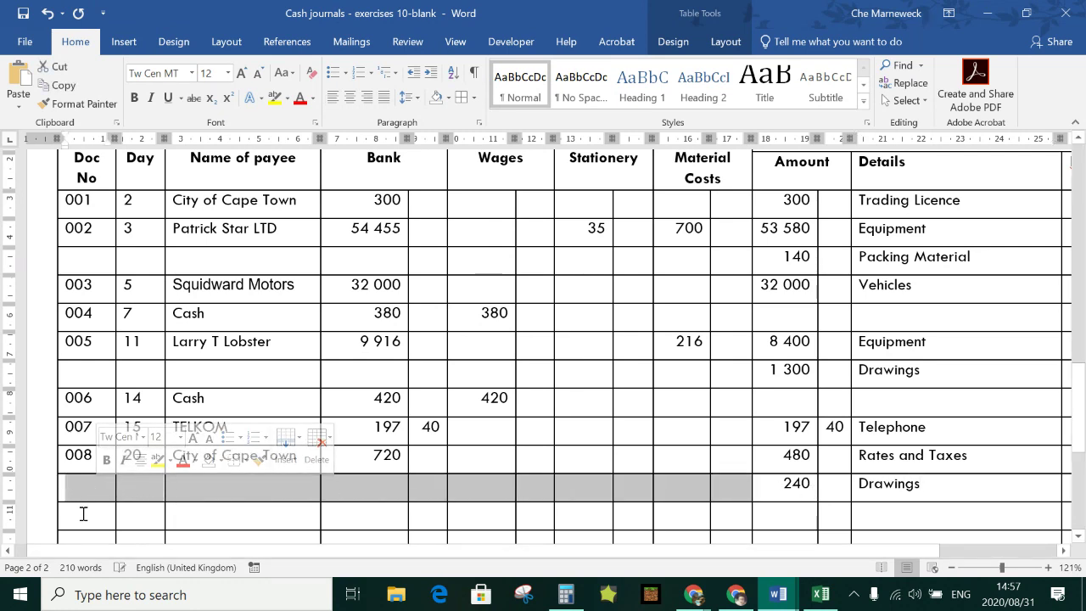
- Enter document number 009 and day 21 in the row below the Drawings line and switch to EXERCISE 10
{"action": "left_click", "coordinate": [83, 515]}
{"action": "type", "text": "009"}
{"action": "key", "text": "Tab"}
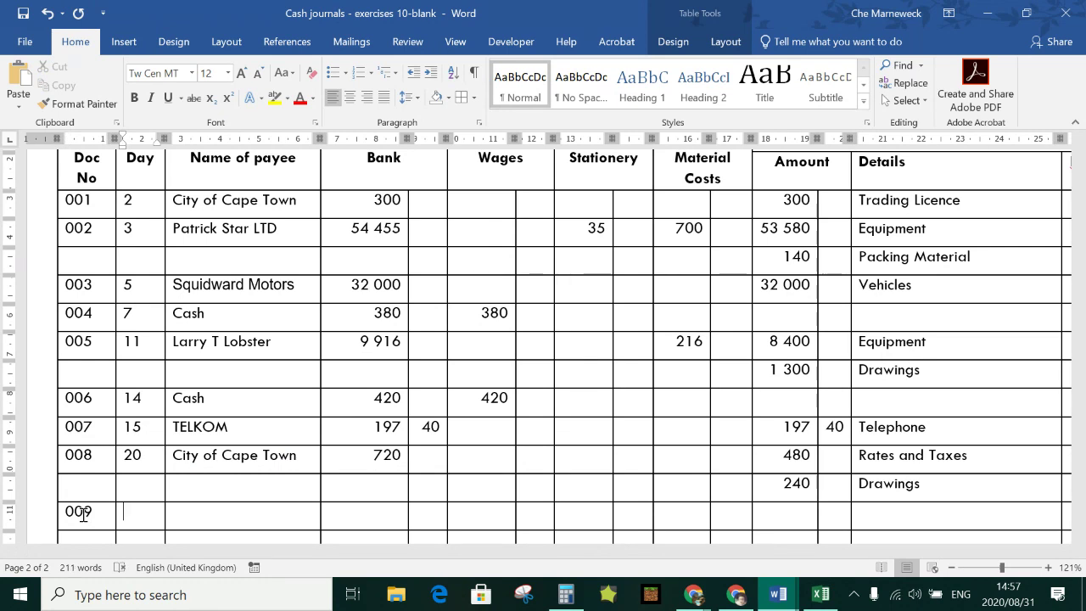
{"action": "type", "text": "21"}
{"action": "scroll", "coordinate": [421, 454], "scroll_direction": "down", "scroll_amount": 3}
{"action": "mouse_move", "coordinate": [777, 593]}
{"action": "left_click", "coordinate": [785, 562]}
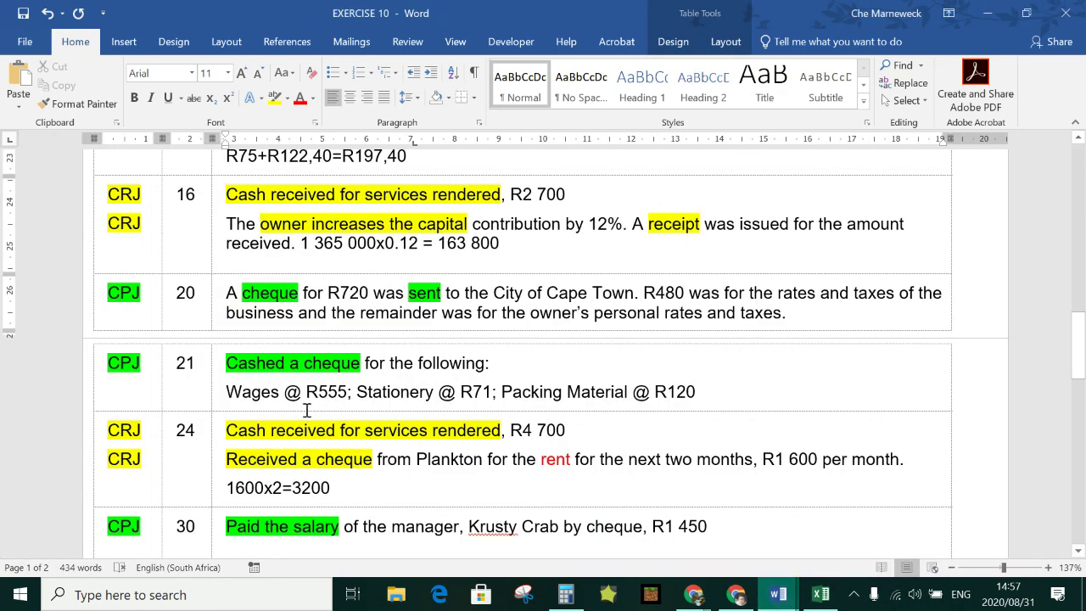
- Split the day 21 items so that Wages, Stationery and Packing Material each stand on their own line
{"action": "scroll", "coordinate": [214, 320], "scroll_direction": "down", "scroll_amount": 2}
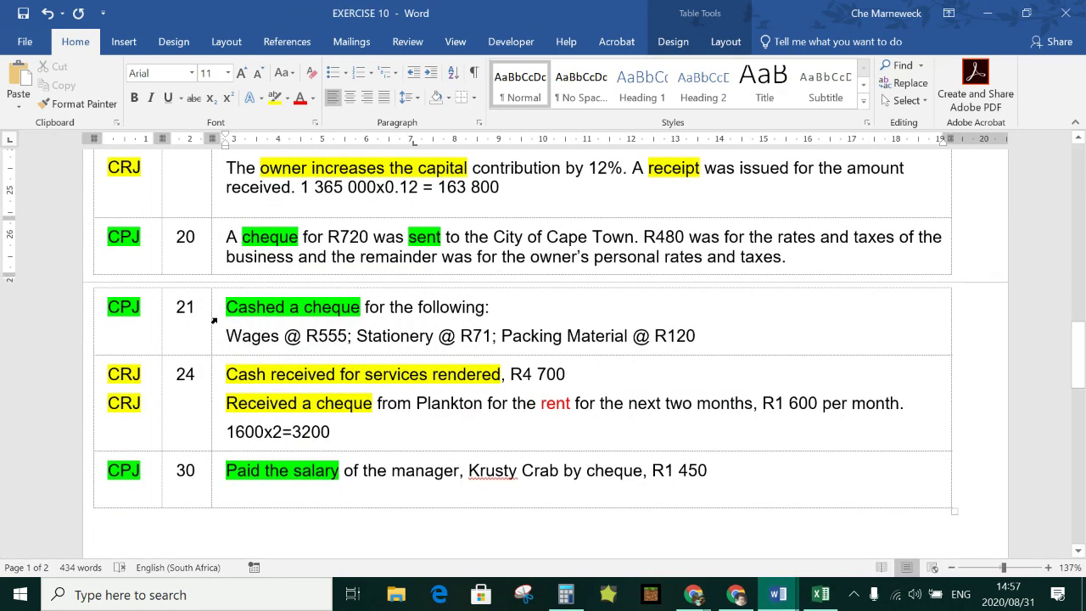
{"action": "left_click", "coordinate": [356, 335]}
{"action": "key", "text": "Return"}
{"action": "left_click", "coordinate": [372, 363]}
{"action": "key", "text": "Return"}
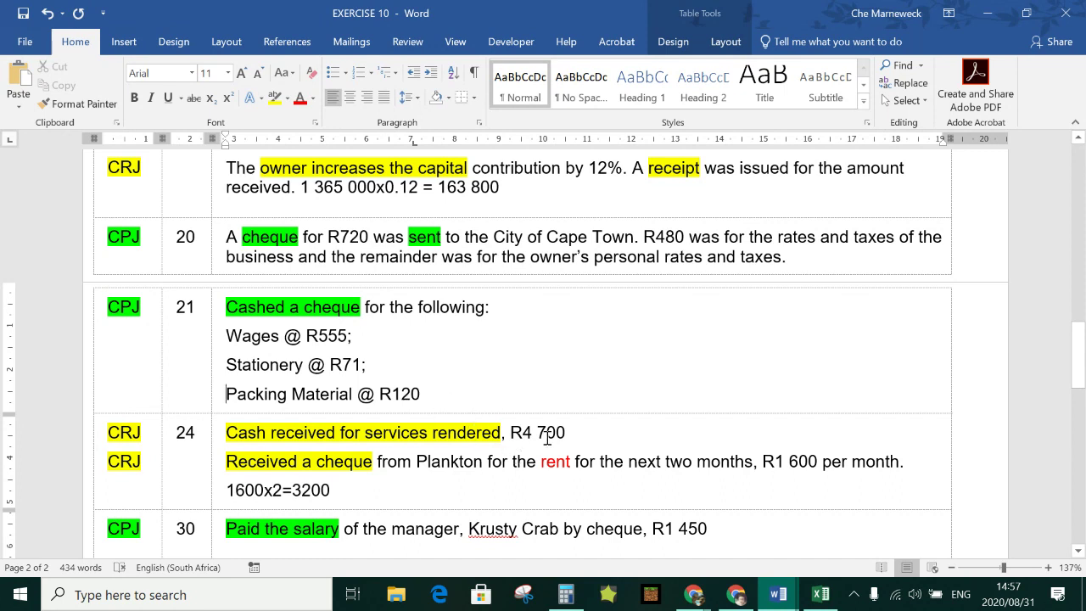
- Return to the cash journals document and give entry 009 the payee Cash, a bank amount of 746 and wages of 555
{"action": "left_click", "coordinate": [789, 599]}
{"action": "left_click", "coordinate": [674, 513]}
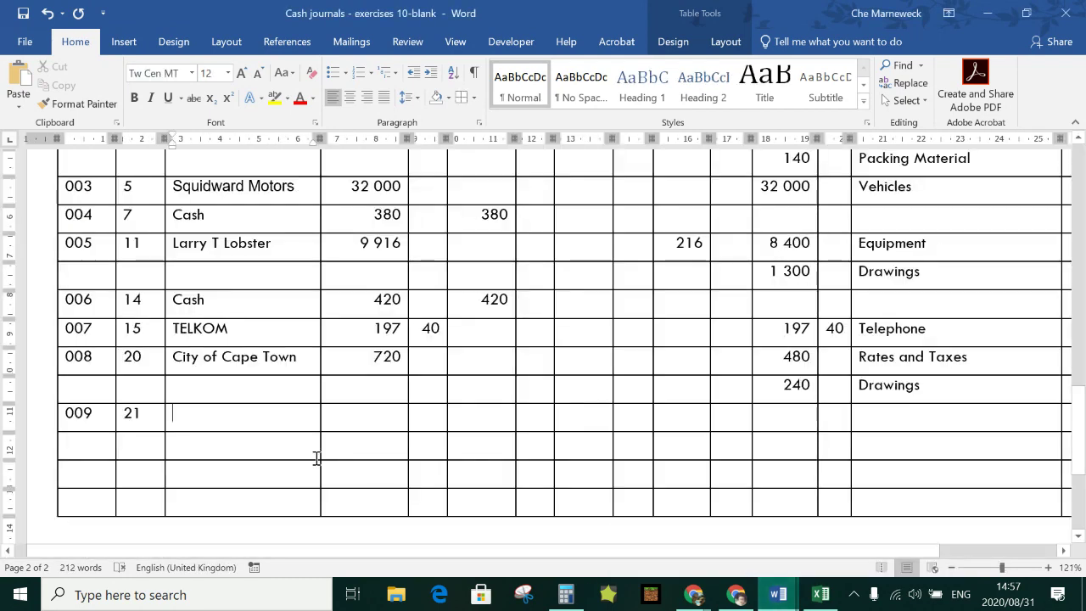
{"action": "type", "text": "Cash"}
{"action": "key", "text": "Tab"}
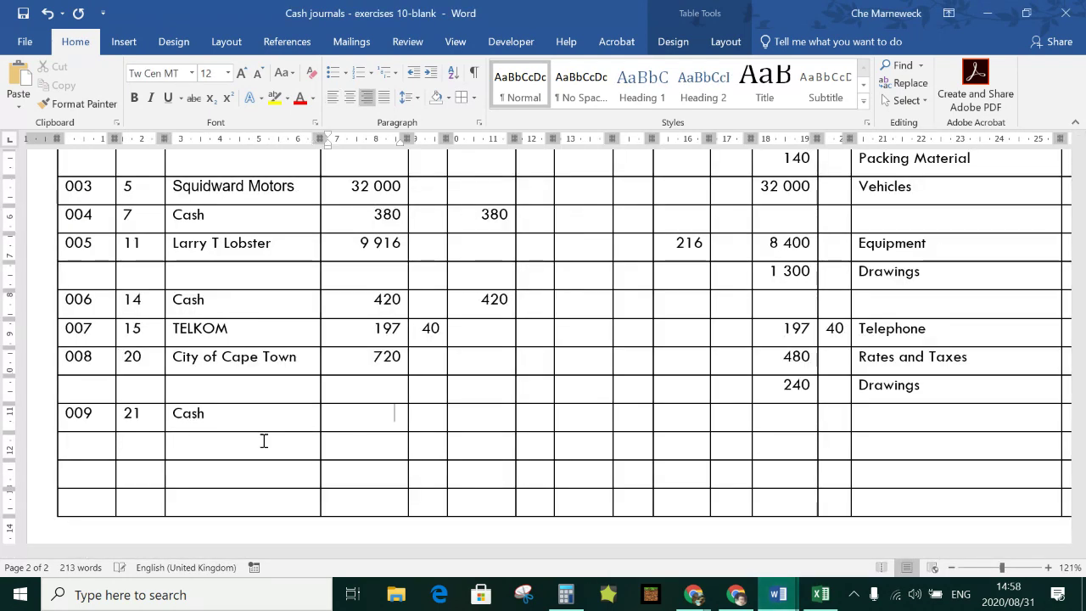
{"action": "type", "text": "746"}
{"action": "key", "text": "Tab"}
{"action": "key", "text": "Tab"}
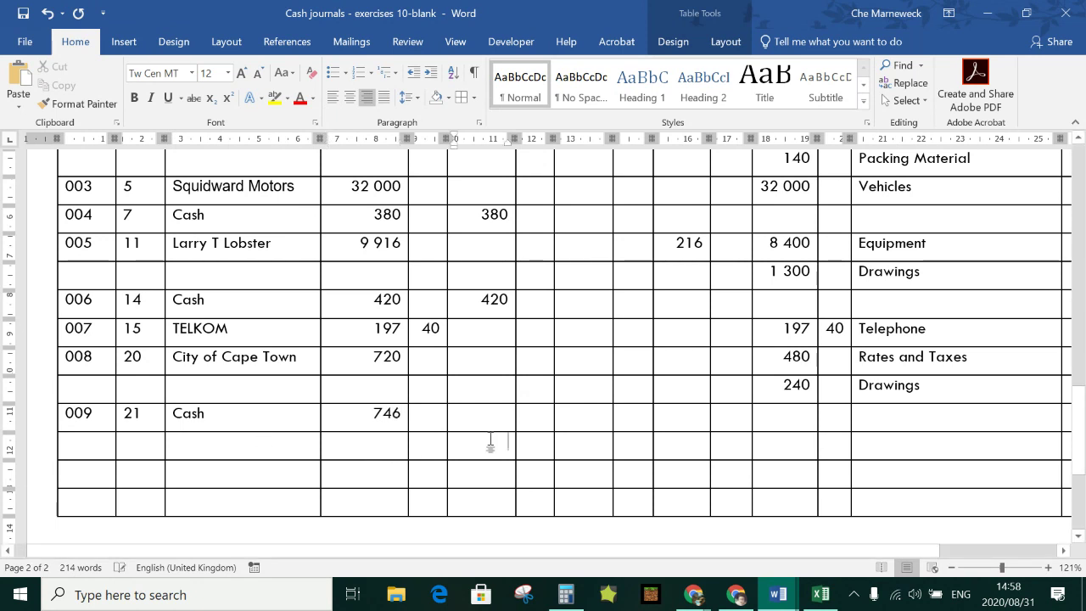
{"action": "type", "text": "555"}
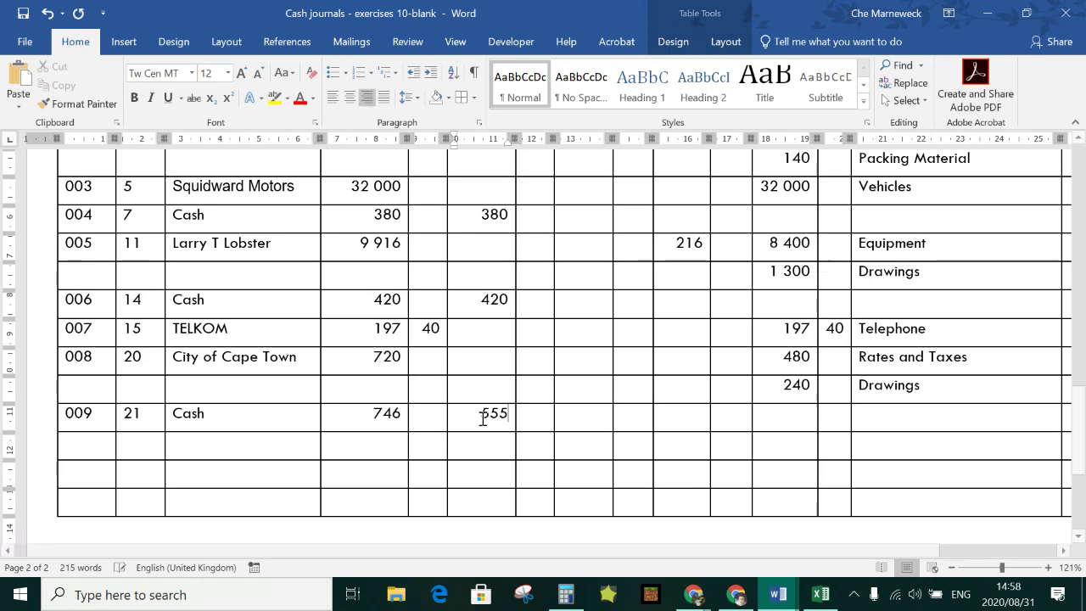
- Record 71 in the Stationery column of entry 009
{"action": "scroll", "coordinate": [496, 421], "scroll_direction": "up", "scroll_amount": 2}
{"action": "scroll", "coordinate": [496, 422], "scroll_direction": "up", "scroll_amount": 3}
{"action": "scroll", "coordinate": [482, 356], "scroll_direction": "down", "scroll_amount": 6}
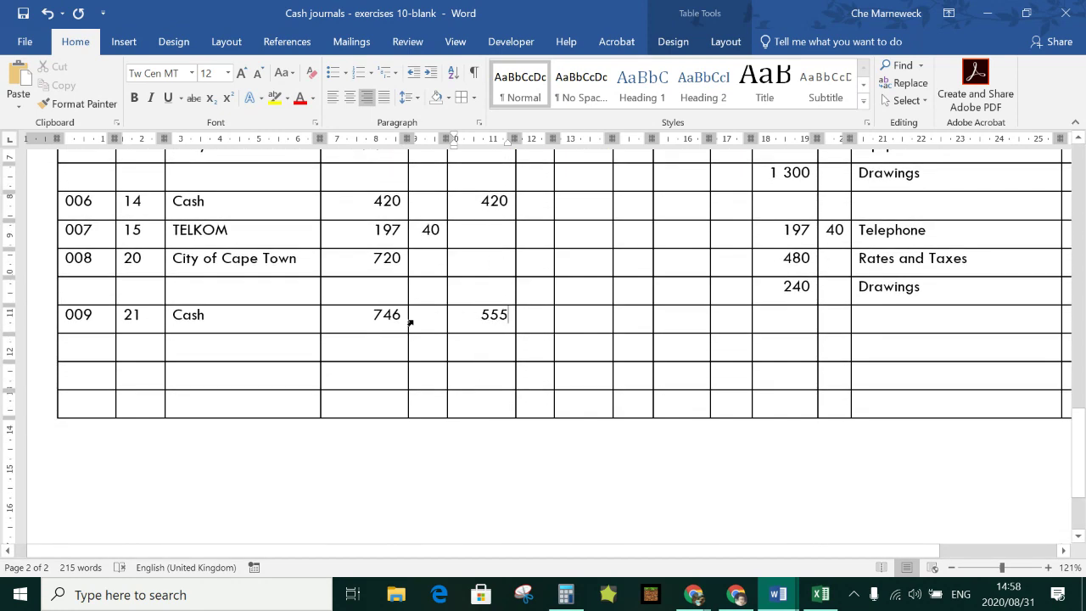
{"action": "left_click_drag", "start_coordinate": [407, 319], "coordinate": [516, 315]}
{"action": "left_click", "coordinate": [528, 316]}
{"action": "scroll", "coordinate": [645, 325], "scroll_direction": "up", "scroll_amount": 6}
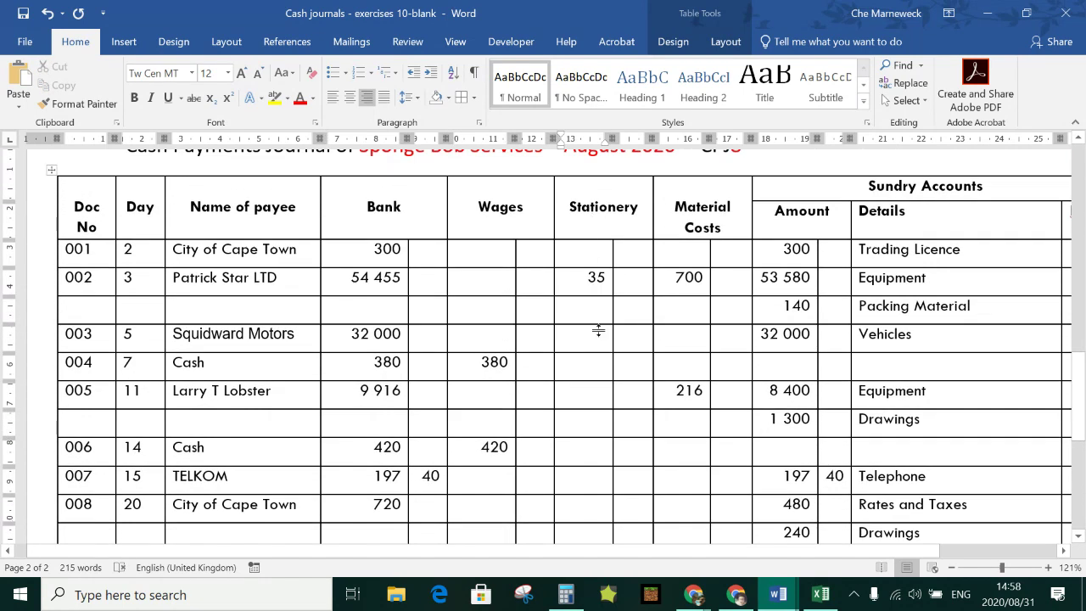
{"action": "scroll", "coordinate": [601, 429], "scroll_direction": "down", "scroll_amount": 5}
{"action": "left_click", "coordinate": [575, 379]}
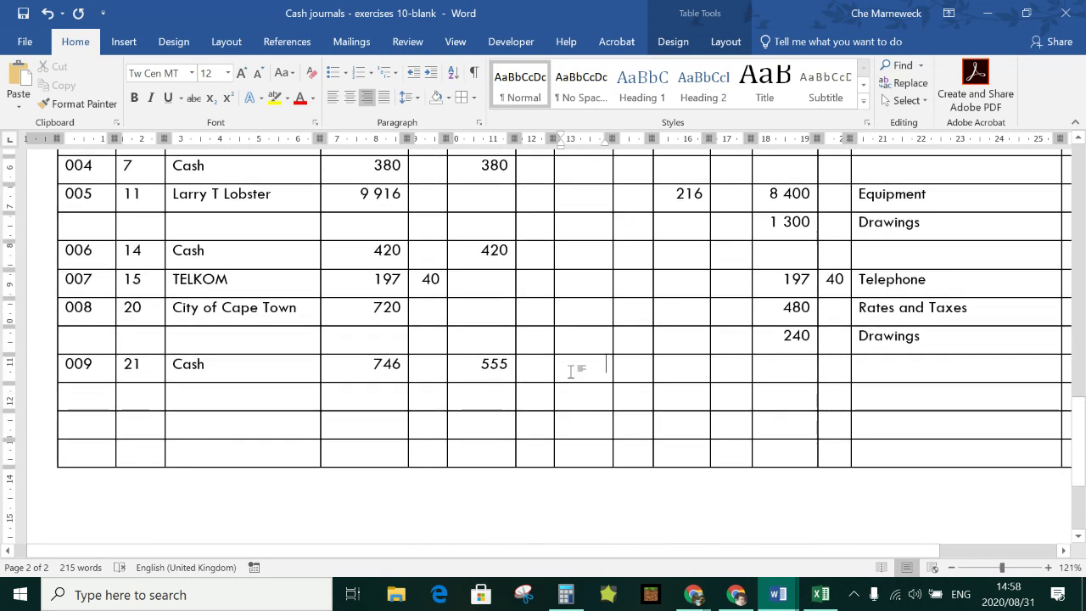
{"action": "left_click_drag", "start_coordinate": [486, 365], "coordinate": [606, 368]}
{"action": "left_click", "coordinate": [607, 370]}
{"action": "type", "text": "71"}
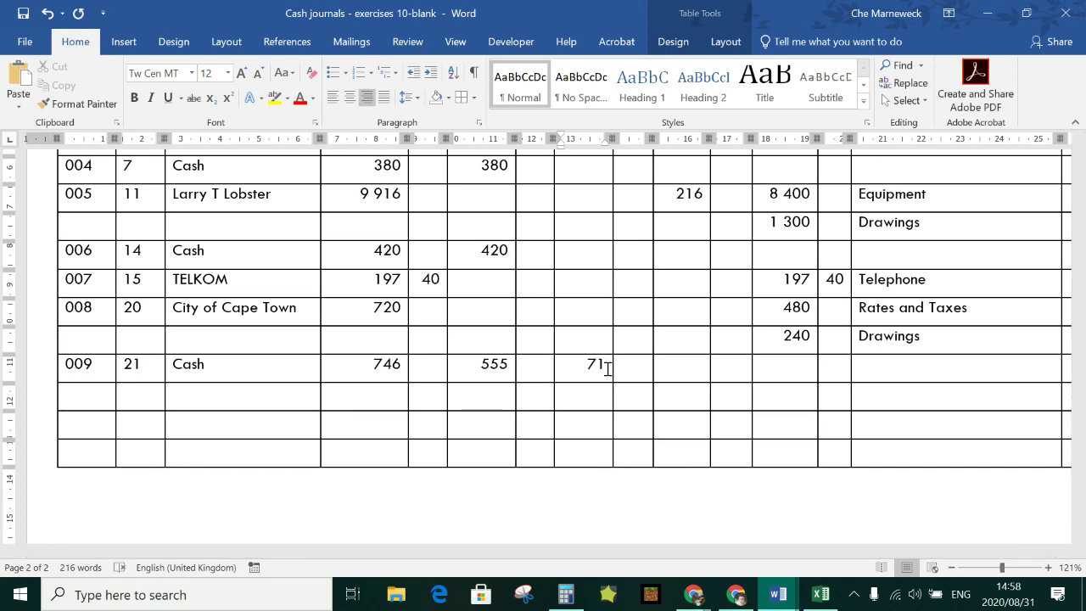
- Record 120 as the sundry accounts amount of entry 009 with the details Packing Material
{"action": "scroll", "coordinate": [788, 387], "scroll_direction": "up", "scroll_amount": 5}
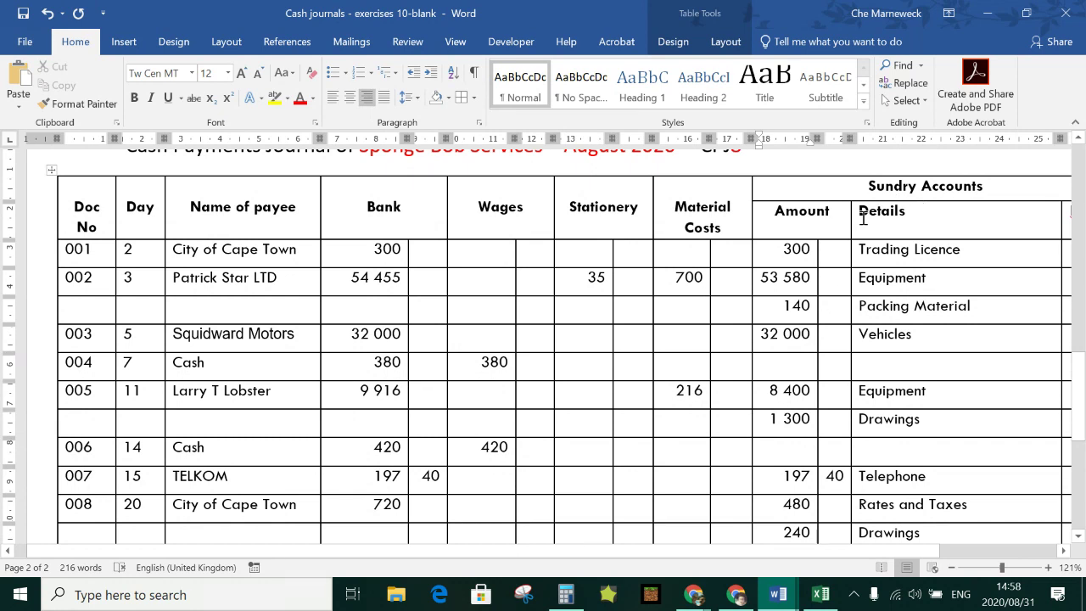
{"action": "scroll", "coordinate": [828, 422], "scroll_direction": "down", "scroll_amount": 3}
{"action": "scroll", "coordinate": [829, 427], "scroll_direction": "down", "scroll_amount": 1}
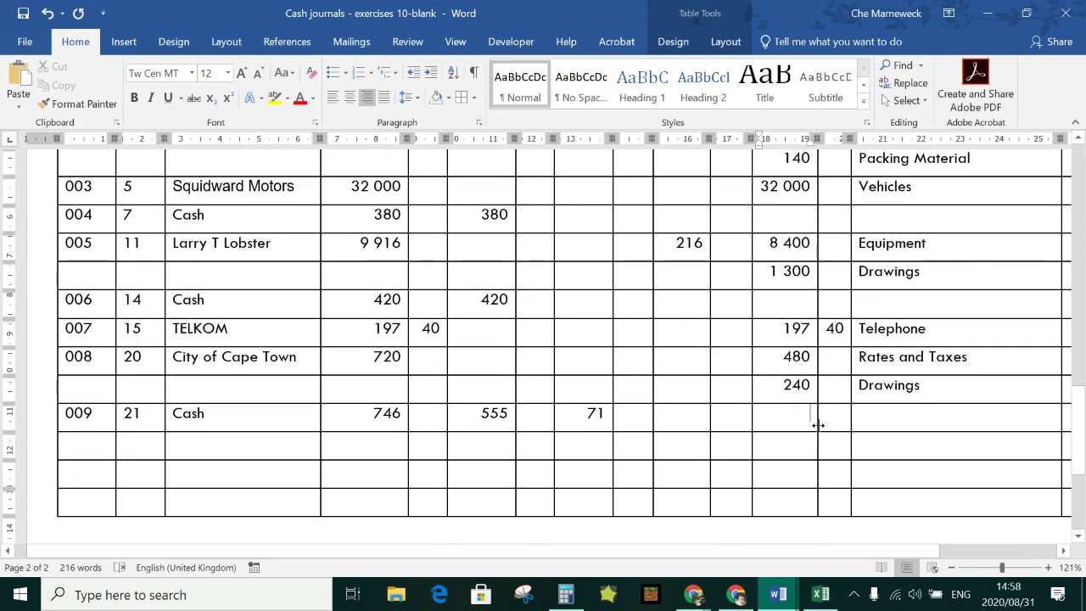
{"action": "type", "text": "120"}
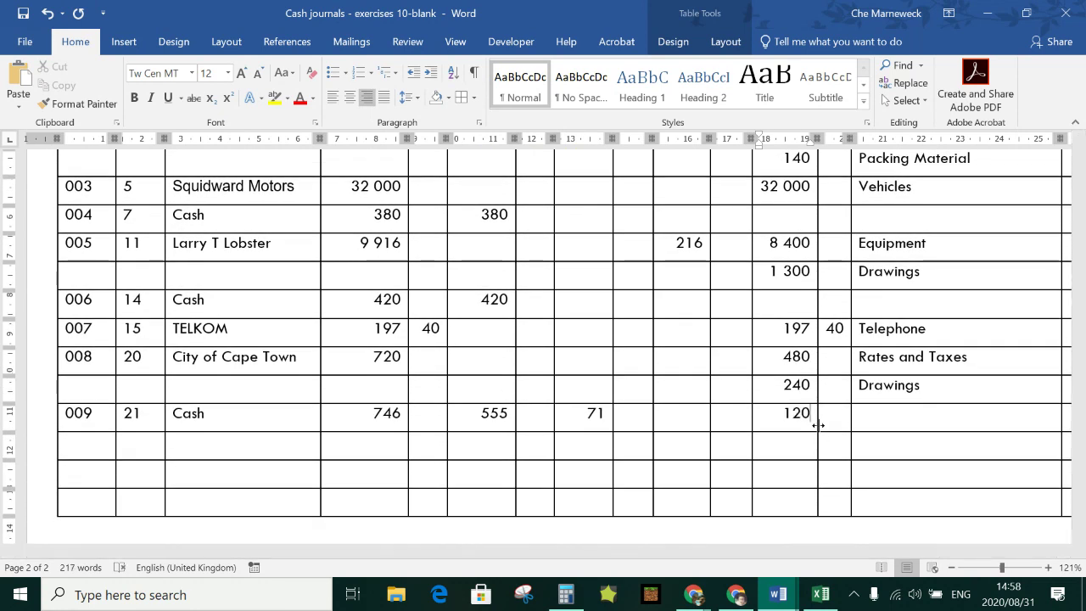
{"action": "key", "text": "Tab"}
{"action": "key", "text": "Tab"}
{"action": "type", "text": "Pa"}
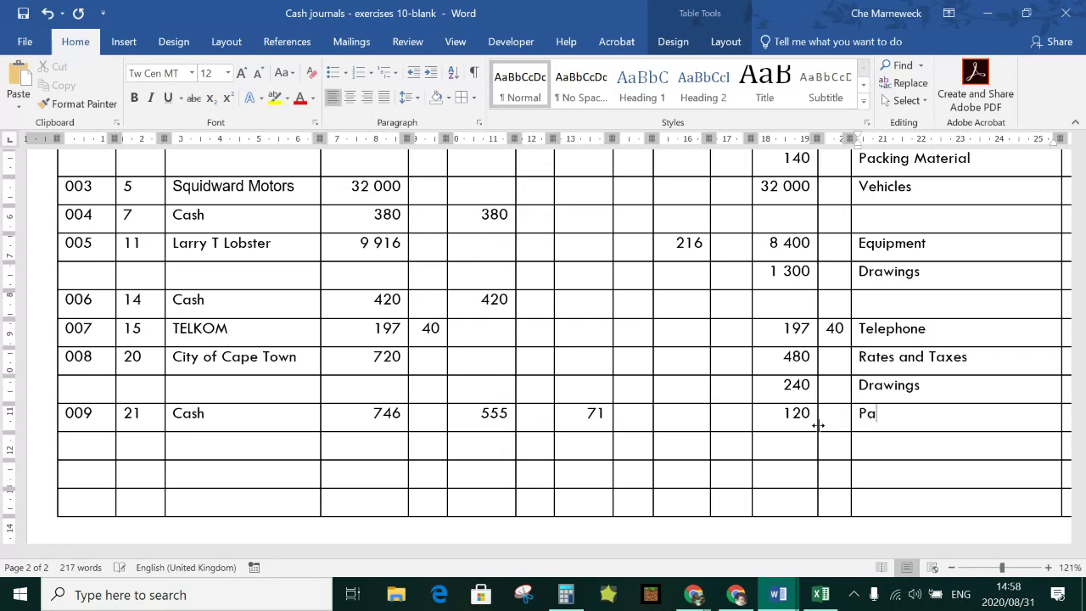
{"action": "type", "text": "cking Material"}
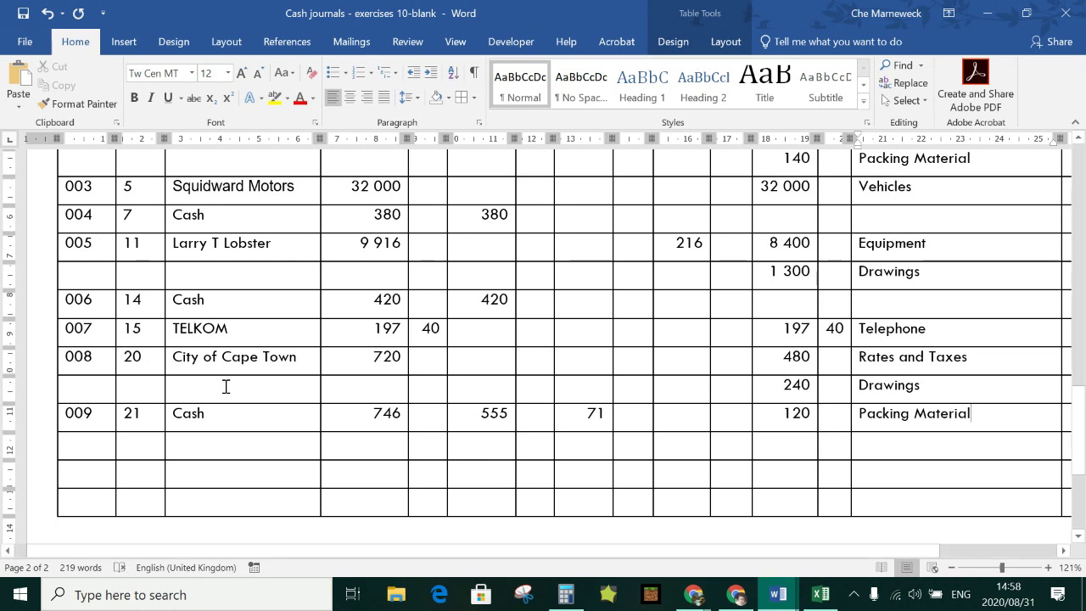
- Enter document number 010 in the row below entry 009
{"action": "left_click", "coordinate": [97, 450]}
{"action": "type", "text": "0"}
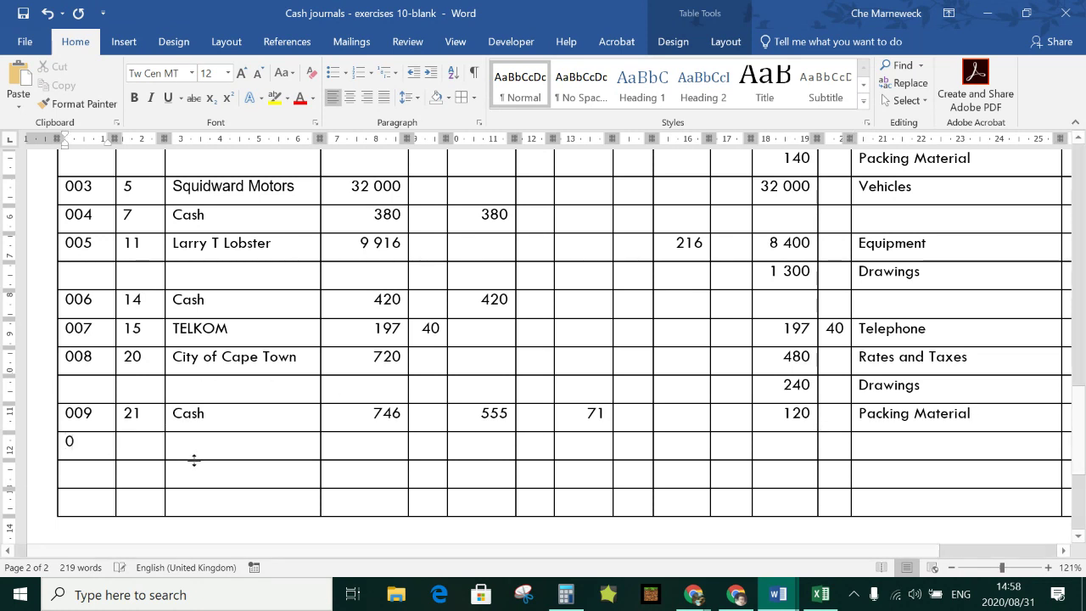
{"action": "type", "text": "10"}
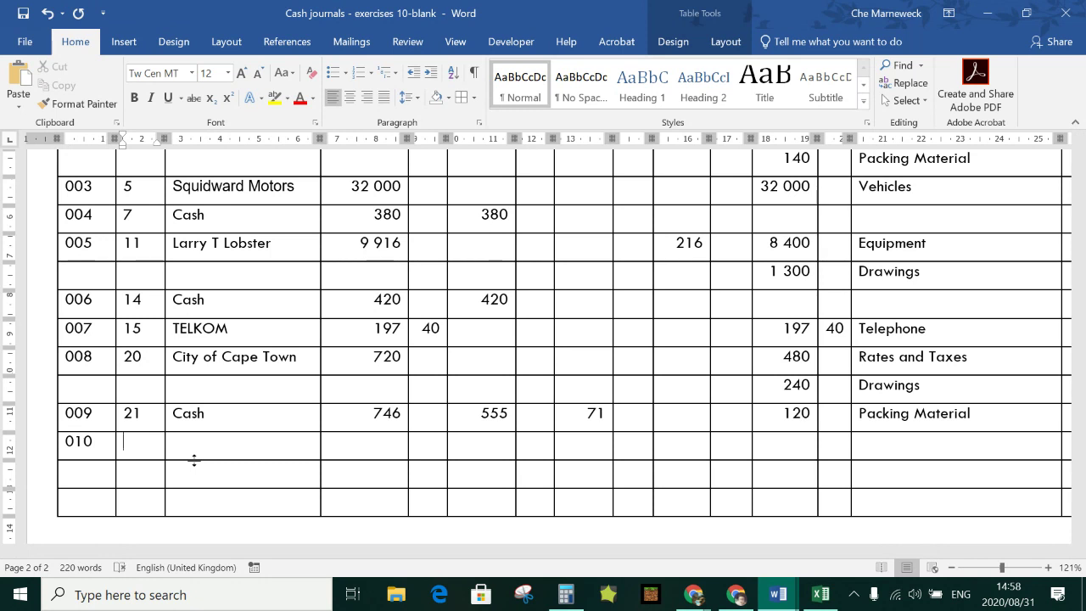
{"action": "type", "text": "24"}
{"action": "key", "text": "Tab"}
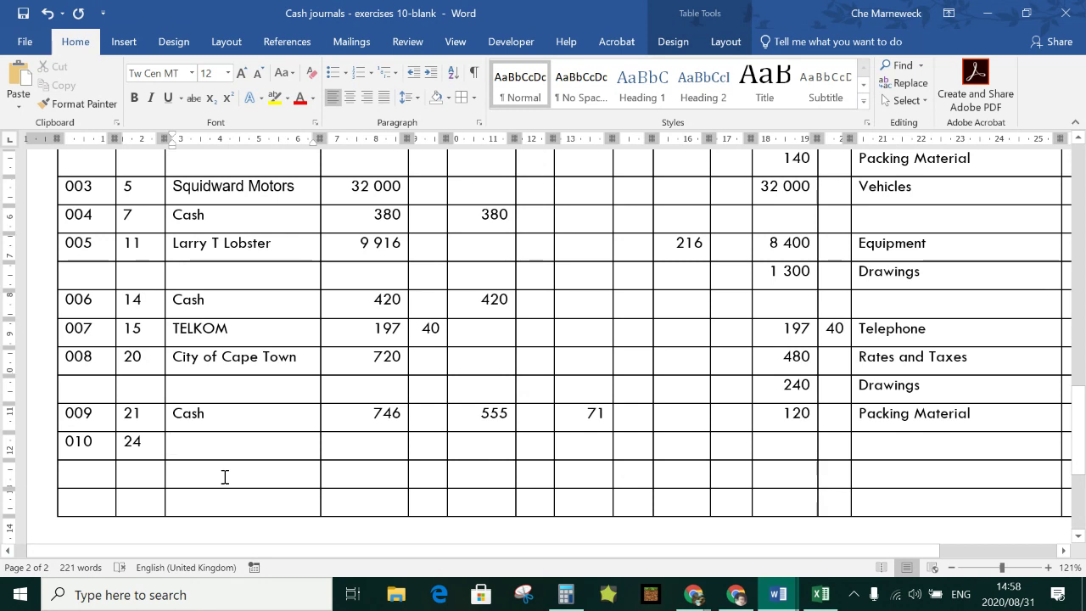
{"action": "left_click", "coordinate": [156, 445]}
{"action": "key", "text": "BackSpace"}
{"action": "key", "text": "BackSpace"}
- Enter 30 as the day of entry 010 and switch to EXERCISE 10
{"action": "type", "text": "30"}
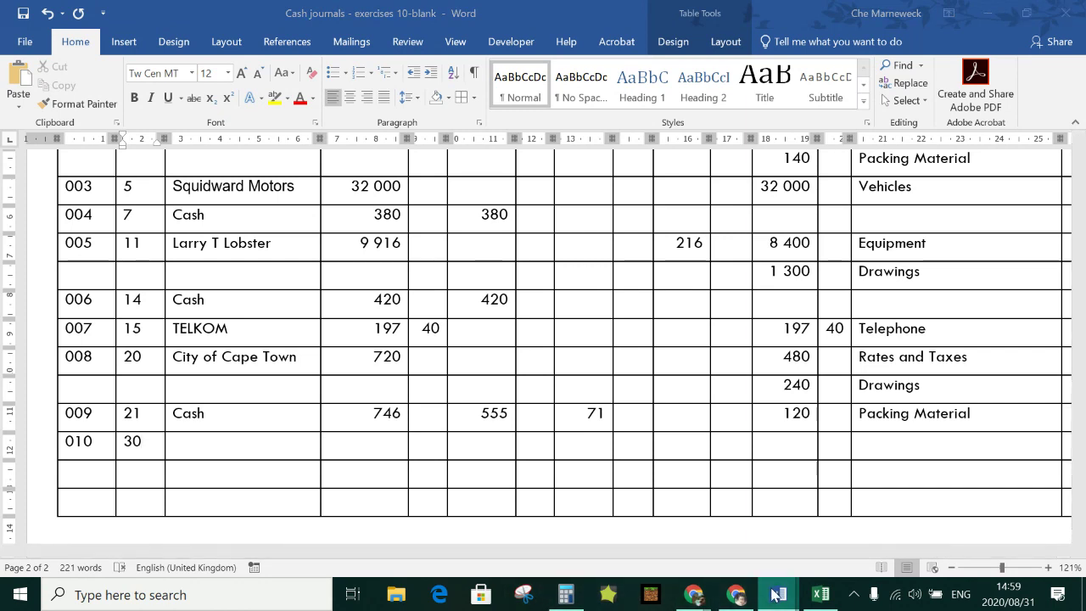
{"action": "mouse_move", "coordinate": [778, 594]}
{"action": "left_click", "coordinate": [808, 546]}
- Copy the manager's name from the day 30 salary transaction
{"action": "scroll", "coordinate": [291, 356], "scroll_direction": "down", "scroll_amount": 1}
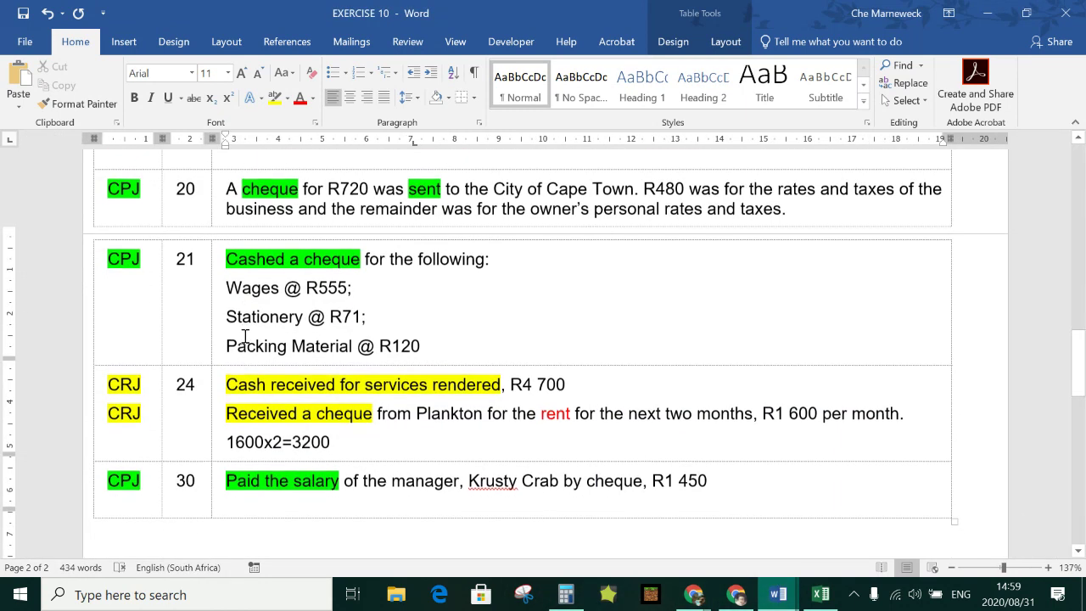
{"action": "scroll", "coordinate": [269, 324], "scroll_direction": "down", "scroll_amount": 2}
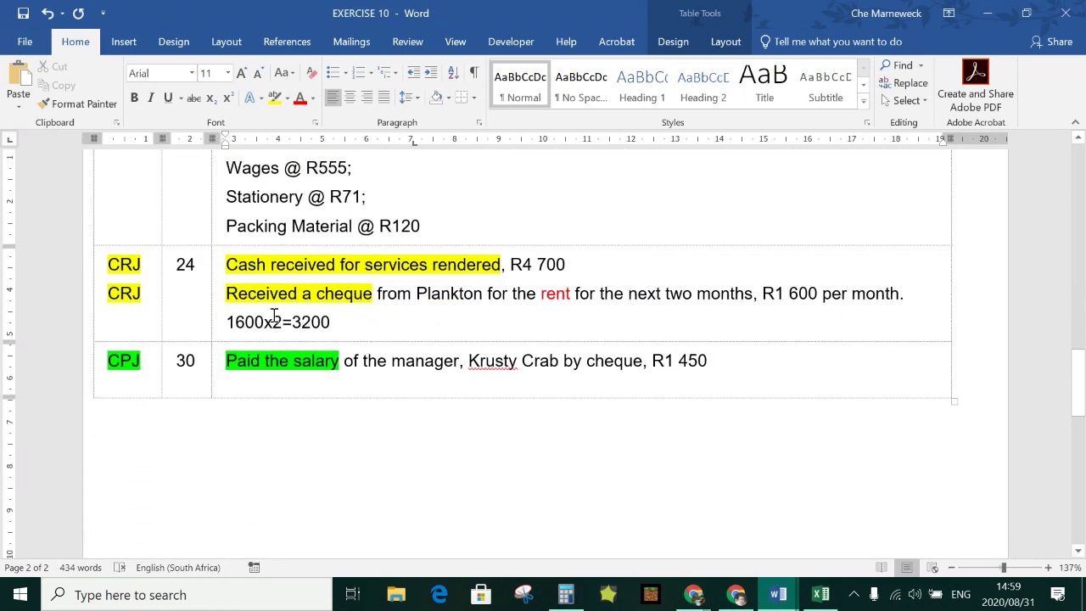
{"action": "scroll", "coordinate": [164, 310], "scroll_direction": "down", "scroll_amount": 1}
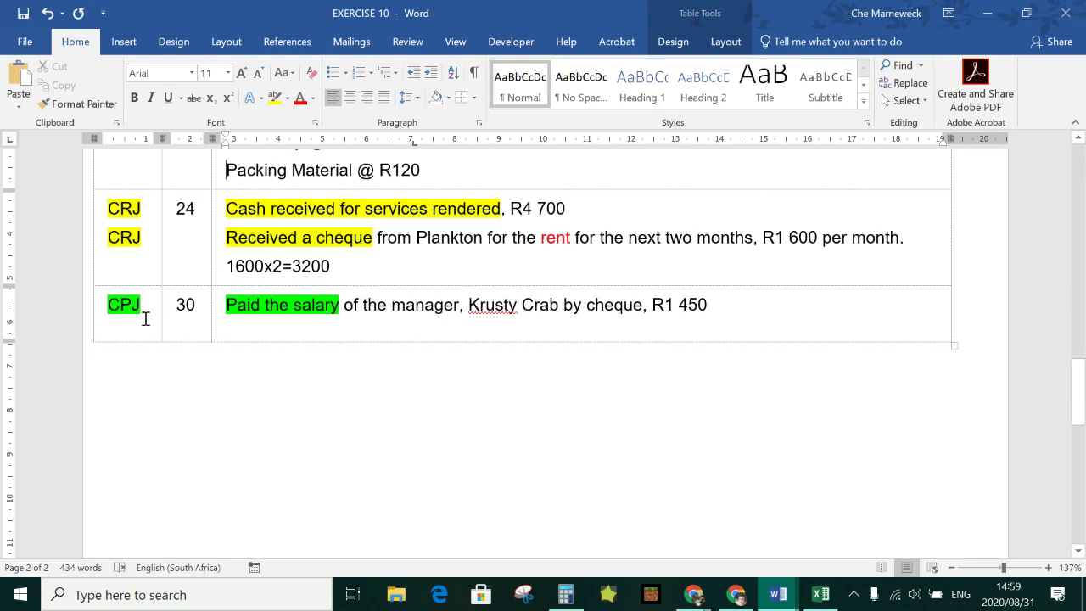
{"action": "left_click_drag", "start_coordinate": [145, 318], "coordinate": [252, 315]}
{"action": "left_click", "coordinate": [298, 315]}
{"action": "left_click_drag", "start_coordinate": [558, 303], "coordinate": [468, 306]}
{"action": "right_click", "coordinate": [492, 307]}
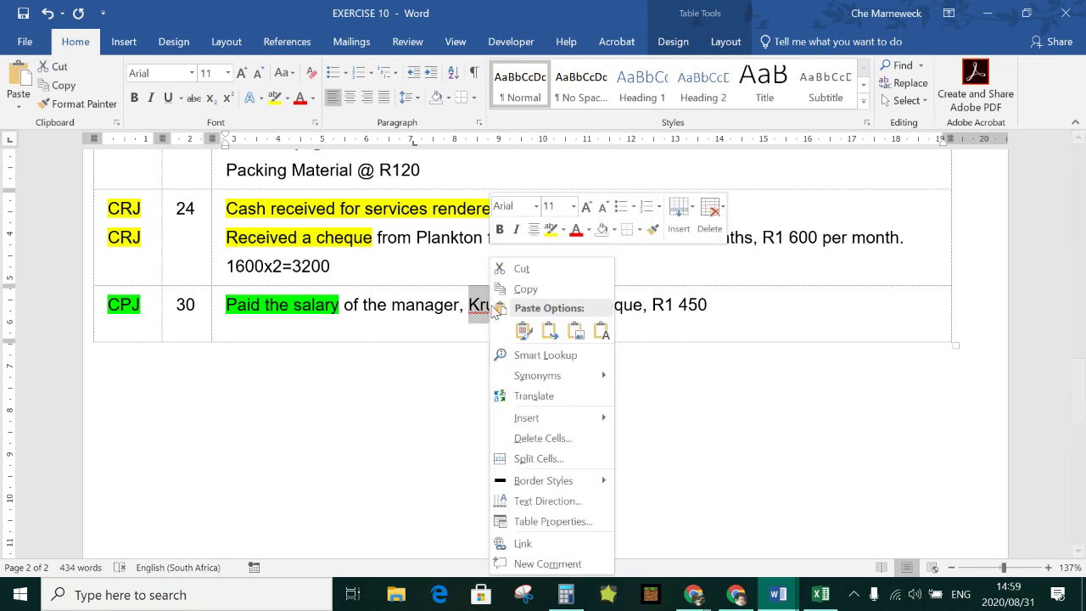
{"action": "left_click", "coordinate": [526, 290]}
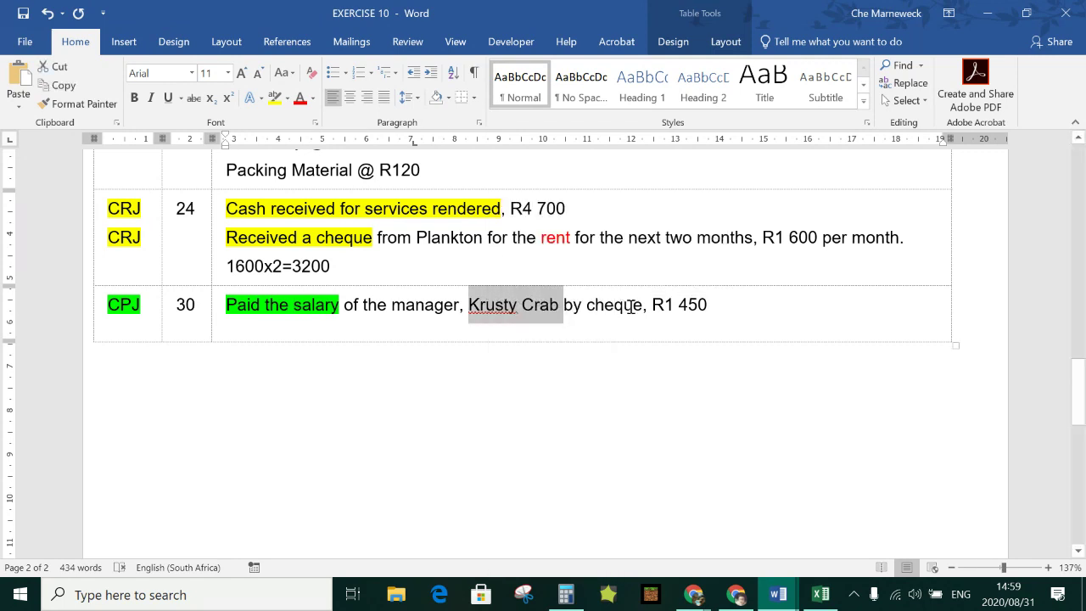
- Paste the copied manager's name as the payee of entry 010 in the cash journals document and enter 1 450 as its bank amount
{"action": "left_click", "coordinate": [711, 306]}
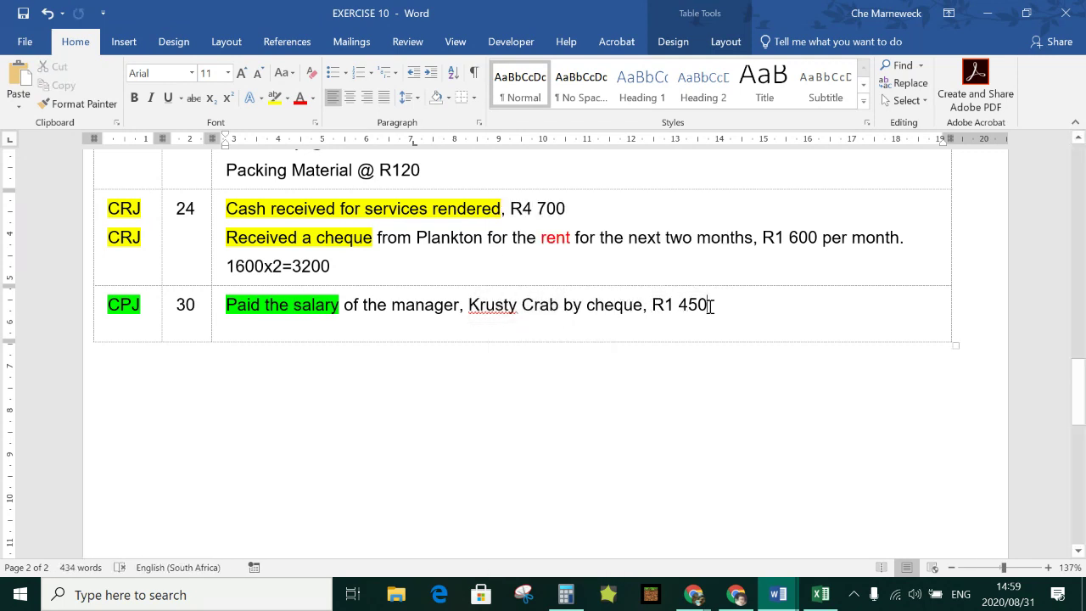
{"action": "left_click", "coordinate": [778, 595]}
{"action": "left_click", "coordinate": [757, 549]}
{"action": "left_click", "coordinate": [242, 446]}
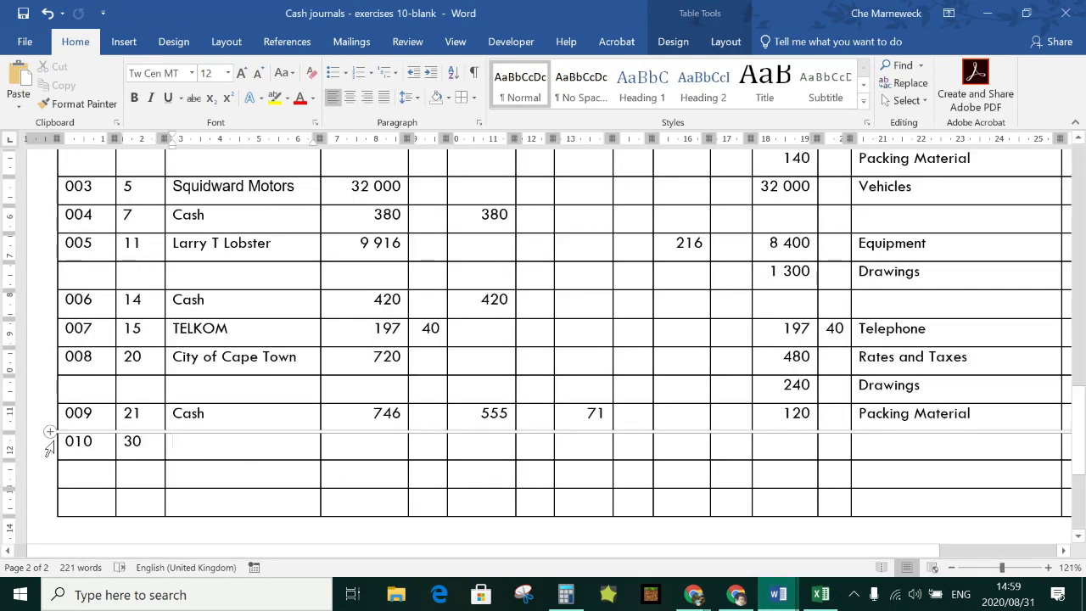
{"action": "key", "text": "ctrl+v"}
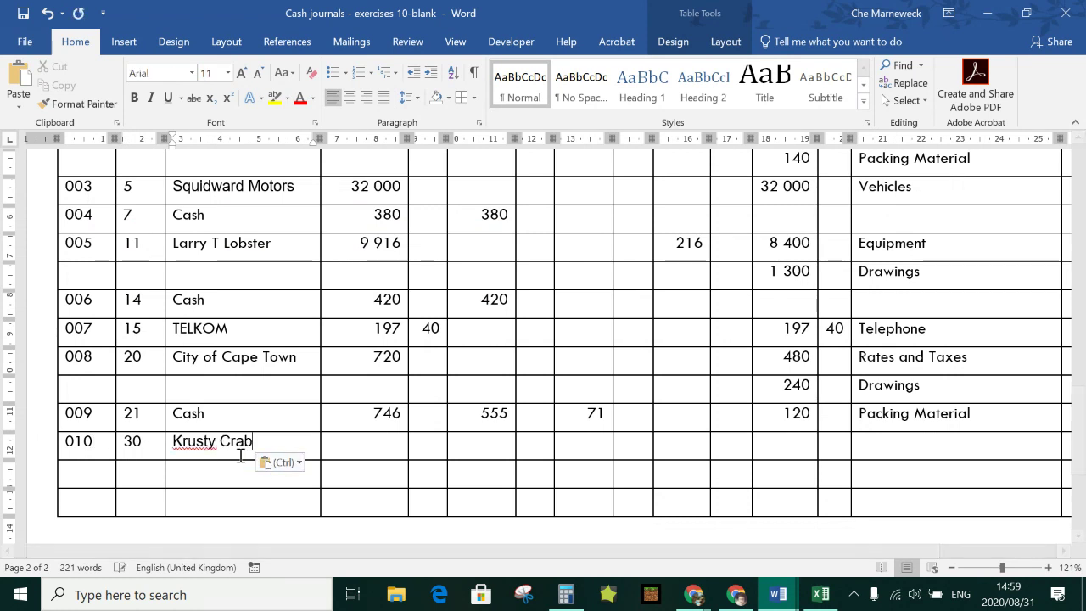
{"action": "left_click", "coordinate": [336, 446]}
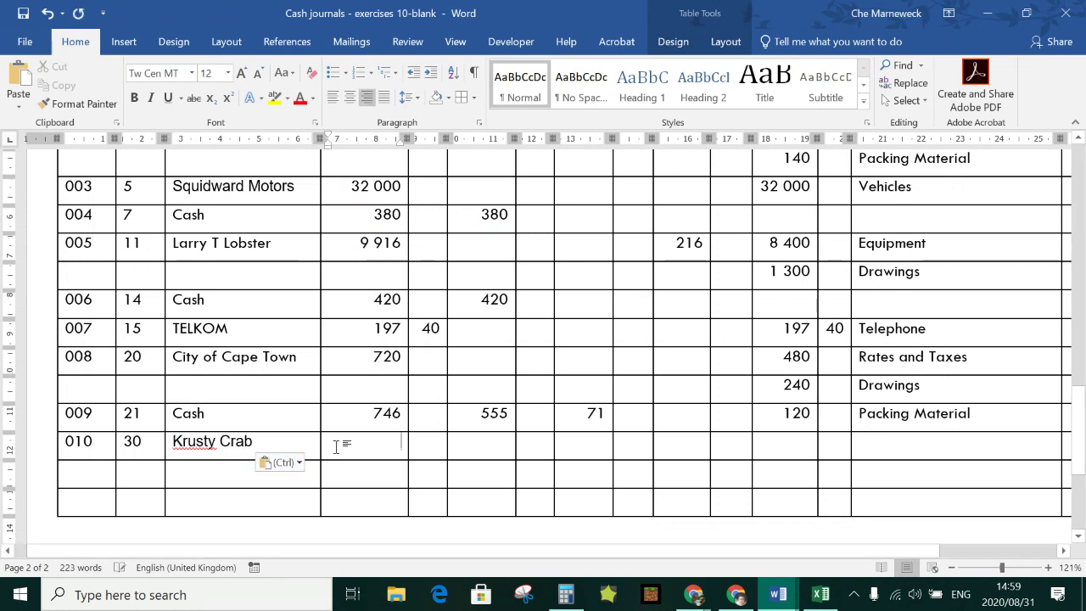
{"action": "type", "text": "1 450"}
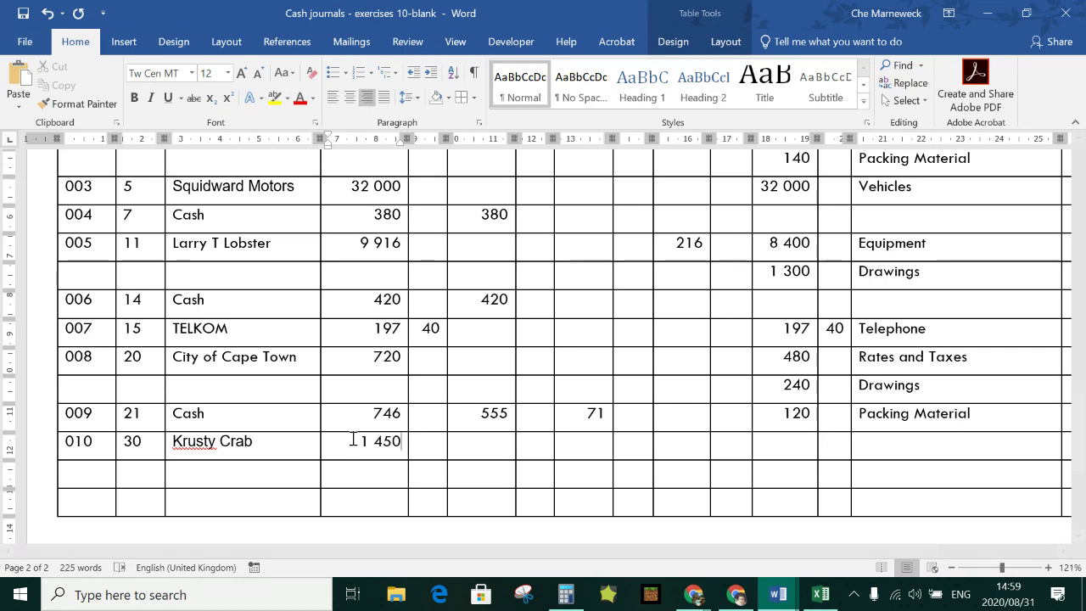
- Record 1 450 as the sundry accounts amount of entry 010 with the details Salaries
{"action": "scroll", "coordinate": [718, 436], "scroll_direction": "up", "scroll_amount": 3}
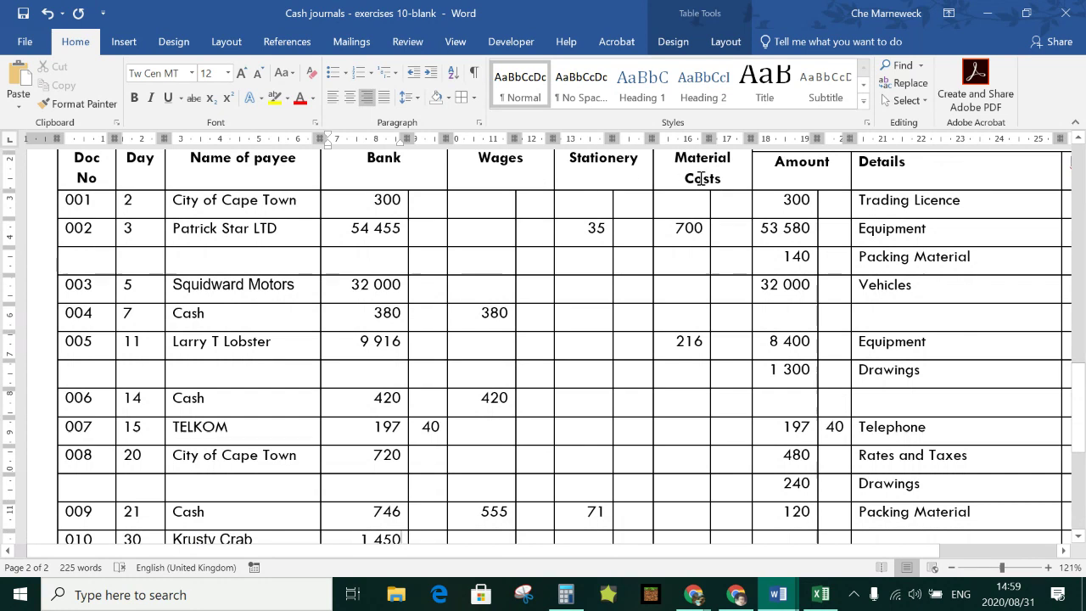
{"action": "scroll", "coordinate": [622, 282], "scroll_direction": "down", "scroll_amount": 2}
{"action": "scroll", "coordinate": [622, 283], "scroll_direction": "down", "scroll_amount": 3}
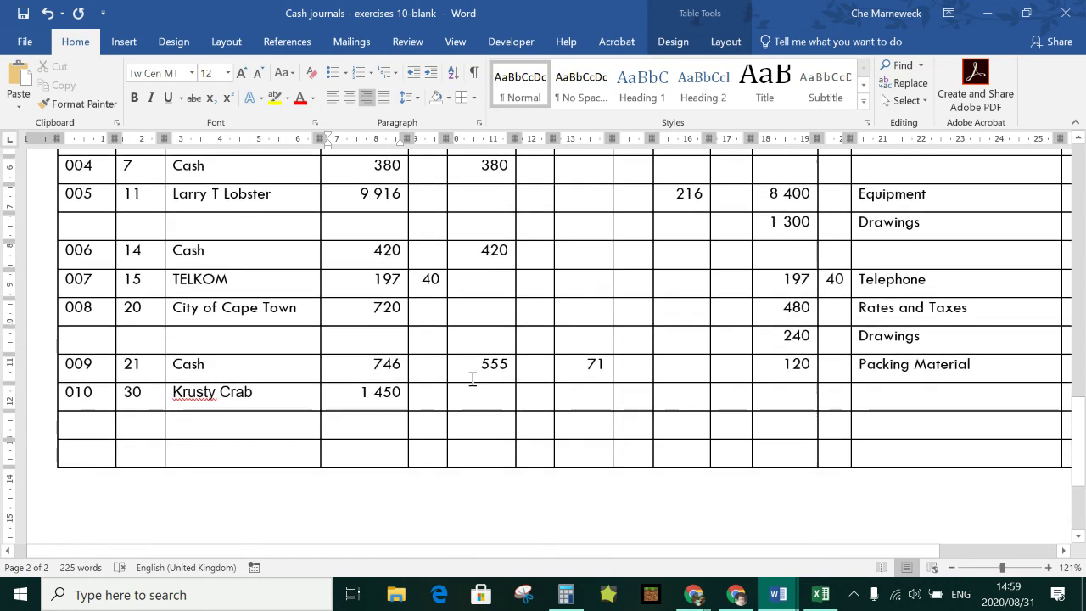
{"action": "left_click_drag", "start_coordinate": [419, 400], "coordinate": [797, 404]}
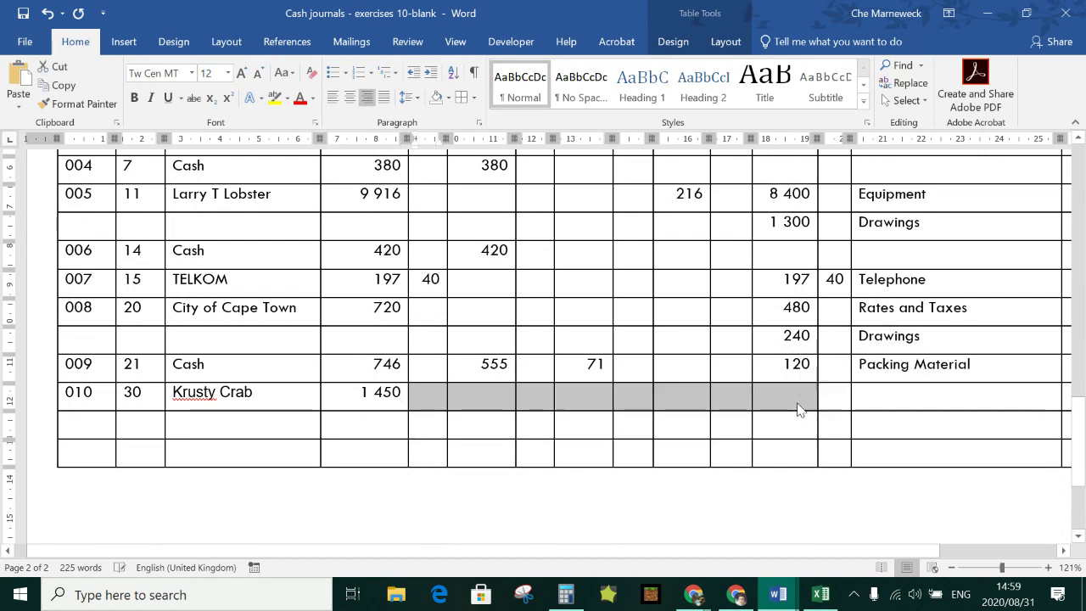
{"action": "left_click", "coordinate": [789, 398]}
{"action": "type", "text": "1 450"}
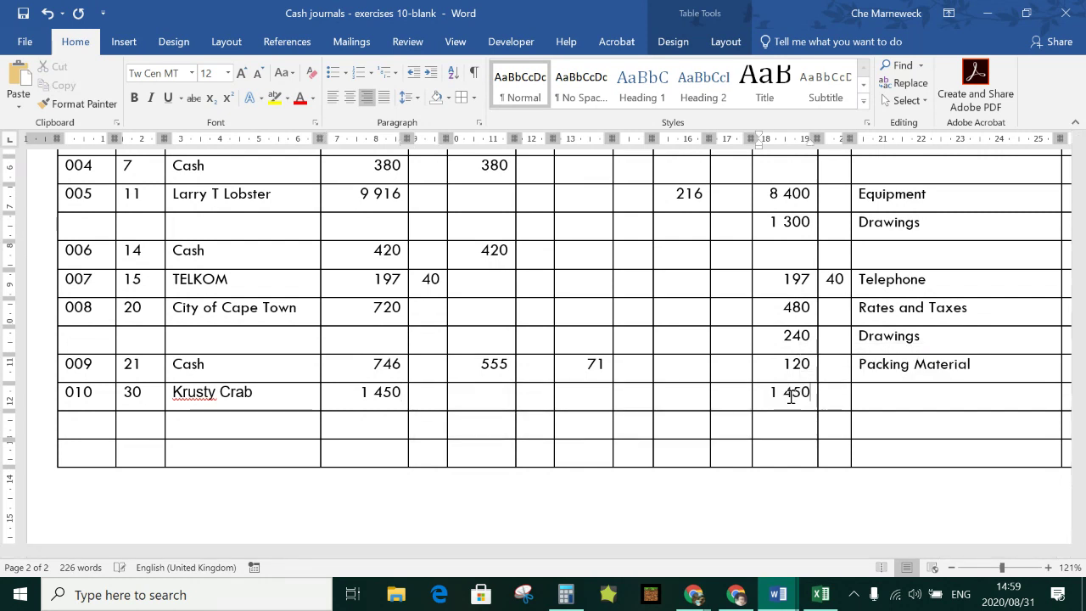
{"action": "key", "text": "Tab"}
{"action": "key", "text": "Tab"}
{"action": "type", "text": "Sal"}
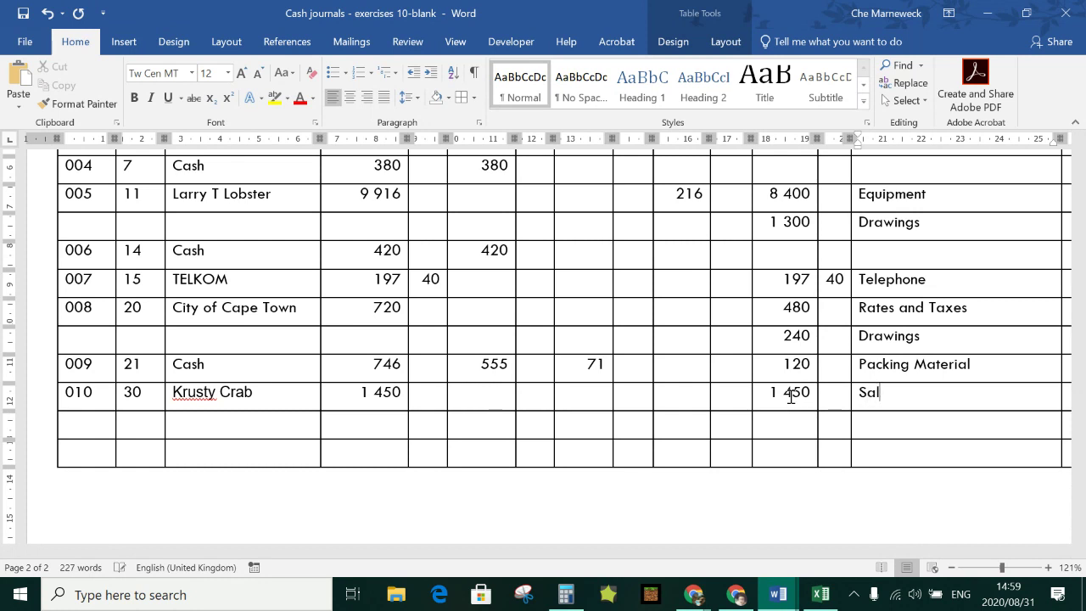
{"action": "type", "text": "aries"}
- Paint thick 4½ pt borders above and below the totals row, from the Bank column through the sundry accounts amount
{"action": "left_click", "coordinate": [373, 426]}
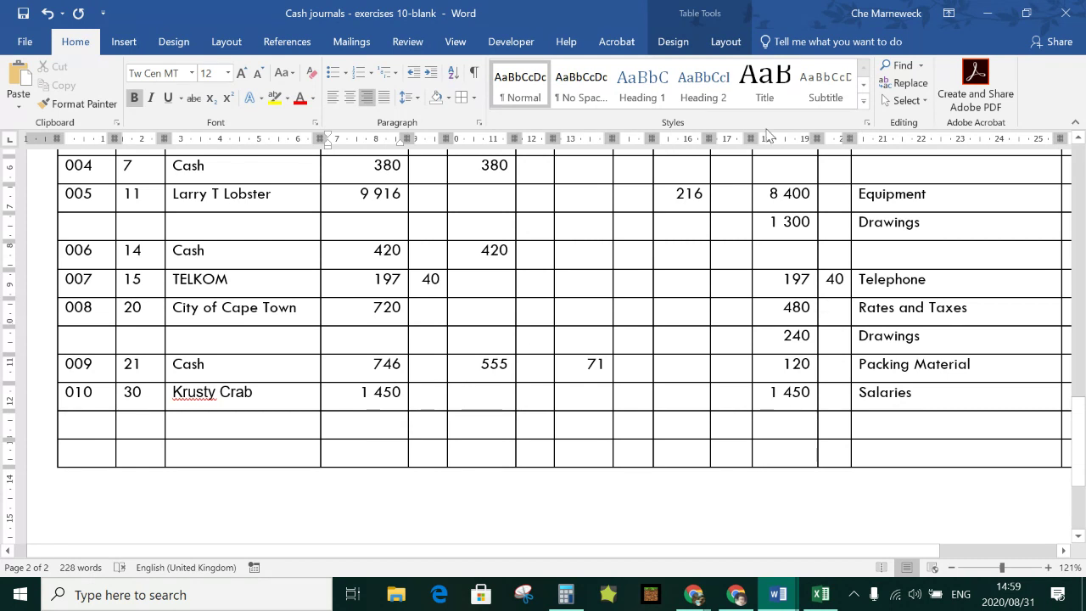
{"action": "left_click", "coordinate": [673, 43]}
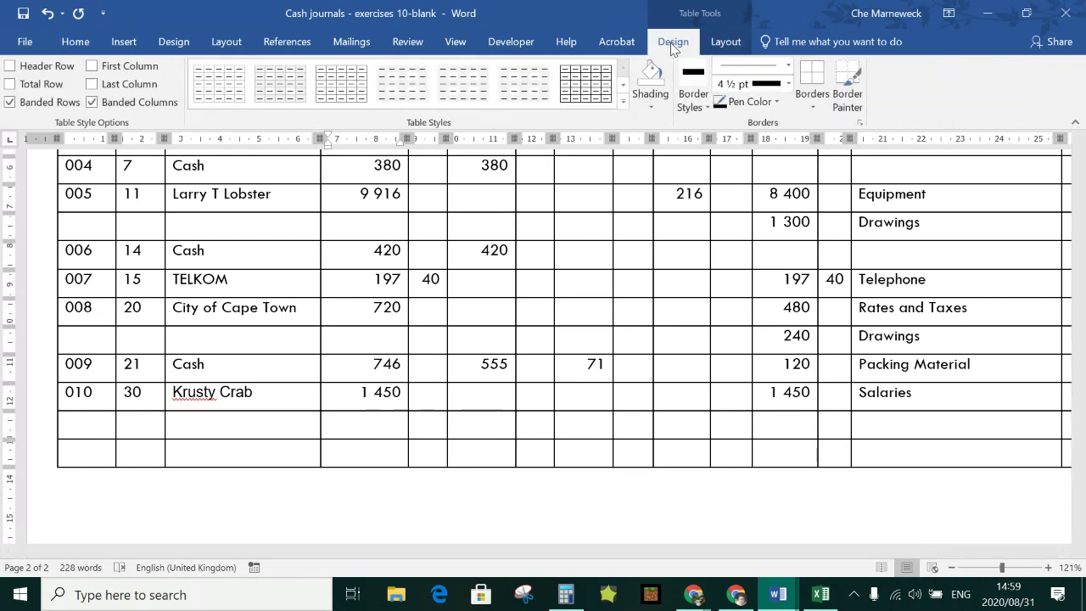
{"action": "left_click", "coordinate": [846, 91]}
{"action": "mouse_move", "coordinate": [371, 402]}
{"action": "left_mouse_down"}
{"action": "mouse_move", "coordinate": [357, 403]}
{"action": "mouse_move", "coordinate": [835, 402]}
{"action": "left_mouse_up"}
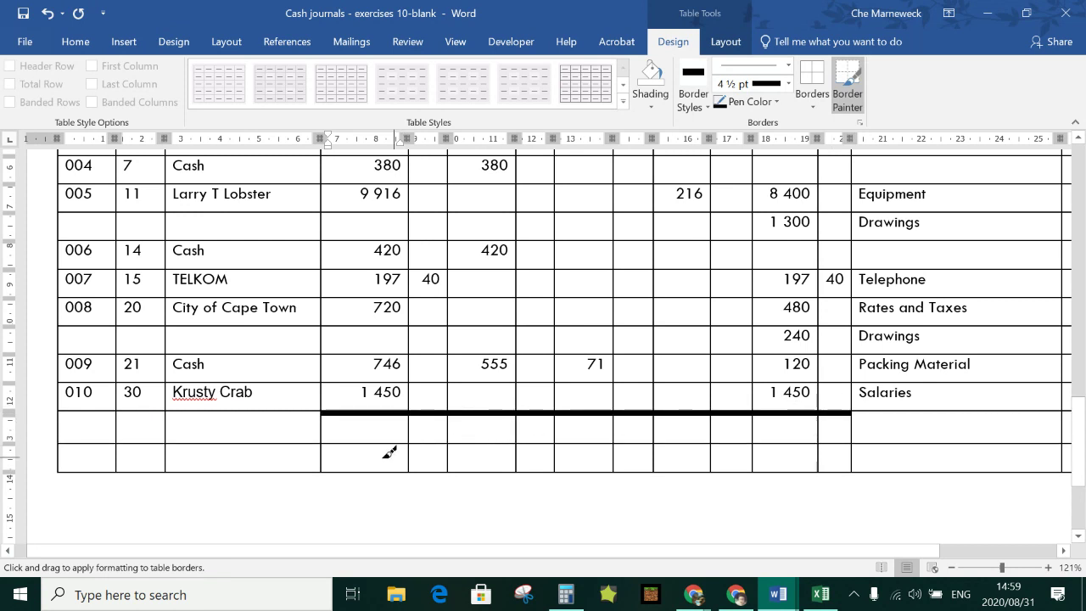
{"action": "mouse_move", "coordinate": [356, 438]}
{"action": "left_mouse_down"}
{"action": "mouse_move", "coordinate": [624, 441]}
{"action": "mouse_move", "coordinate": [843, 424]}
{"action": "left_mouse_up"}
{"action": "key", "text": "Escape"}
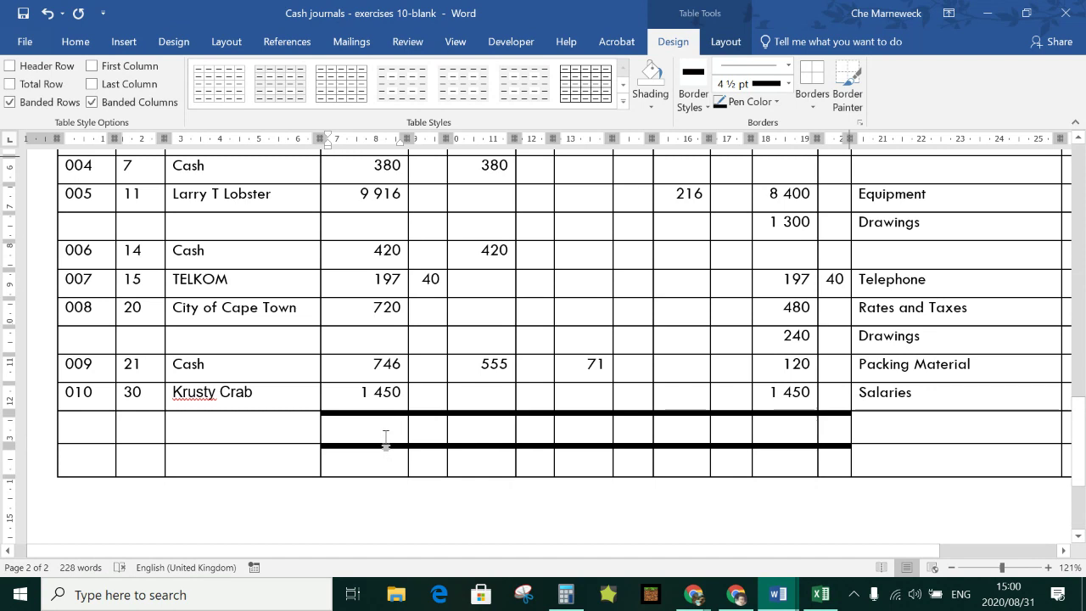
- Add up the Bank column and enter its total of 100 584 and 40 cents in the totals row
{"action": "scroll", "coordinate": [387, 443], "scroll_direction": "up", "scroll_amount": 3}
{"action": "scroll", "coordinate": [381, 217], "scroll_direction": "up", "scroll_amount": 2}
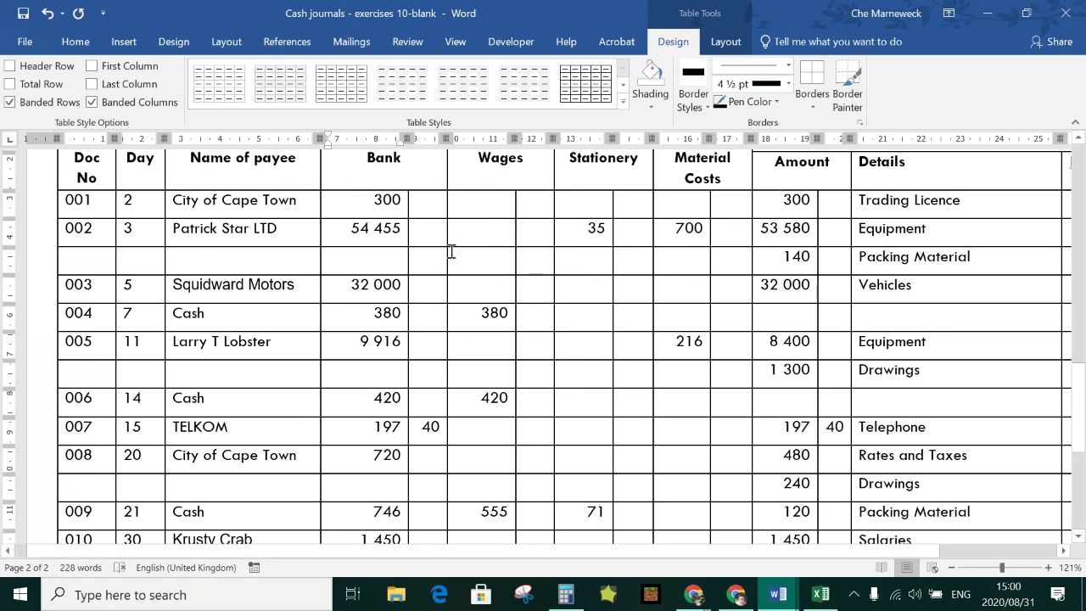
{"action": "scroll", "coordinate": [412, 356], "scroll_direction": "down", "scroll_amount": 3}
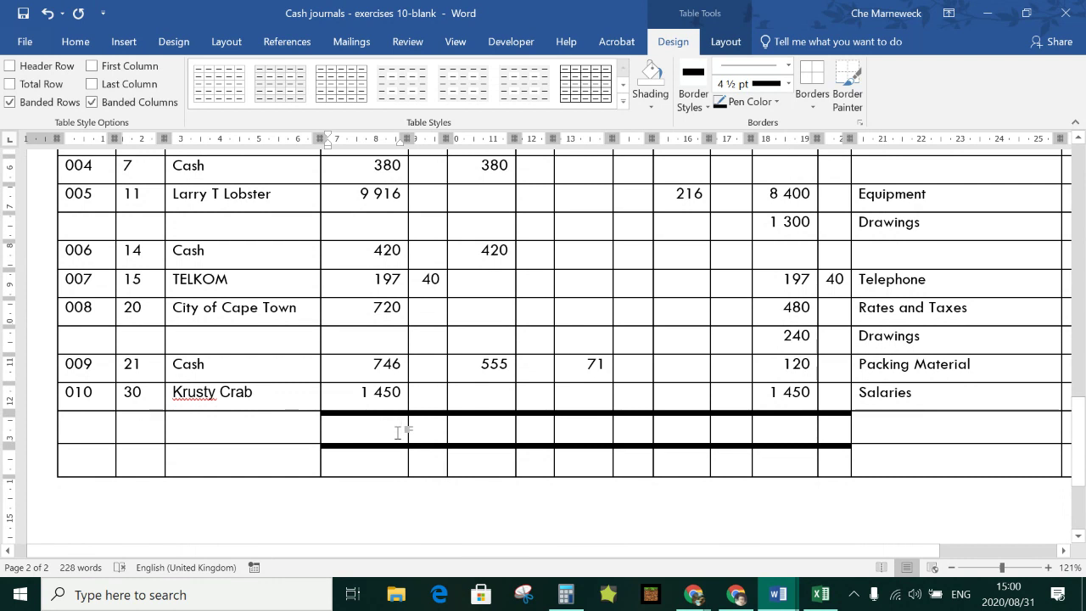
{"action": "left_click", "coordinate": [399, 430]}
{"action": "type", "text": "100 584"}
{"action": "key", "text": "Tab"}
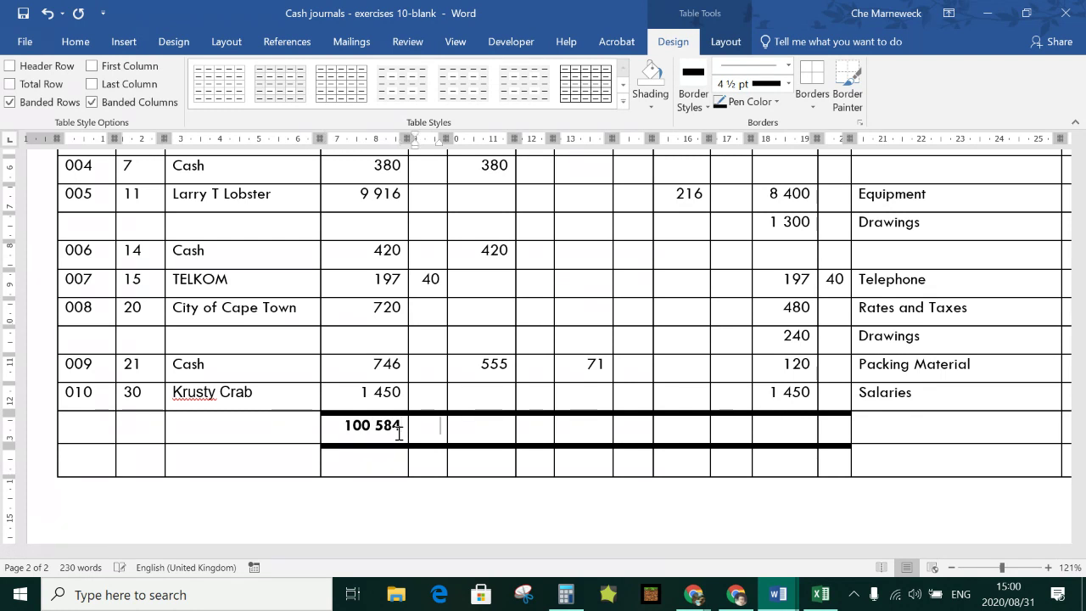
{"action": "type", "text": "40"}
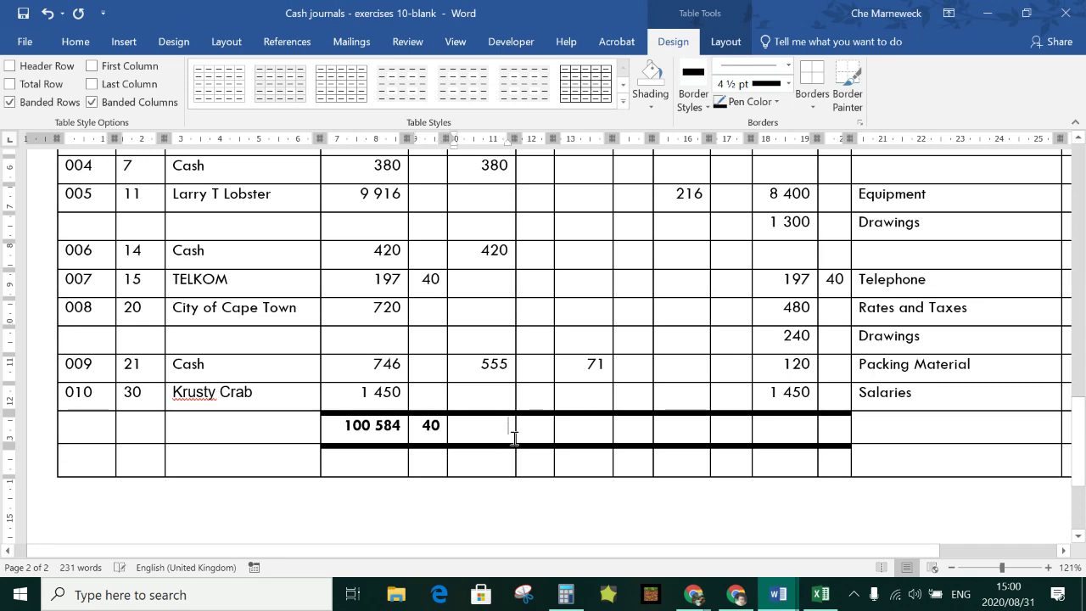
- Add up the Wages and Stationery columns and enter their totals, 1 355 and 106, in the totals row
{"action": "scroll", "coordinate": [515, 430], "scroll_direction": "up", "scroll_amount": 5}
{"action": "scroll", "coordinate": [520, 435], "scroll_direction": "down", "scroll_amount": 5}
{"action": "type", "text": "1 355"}
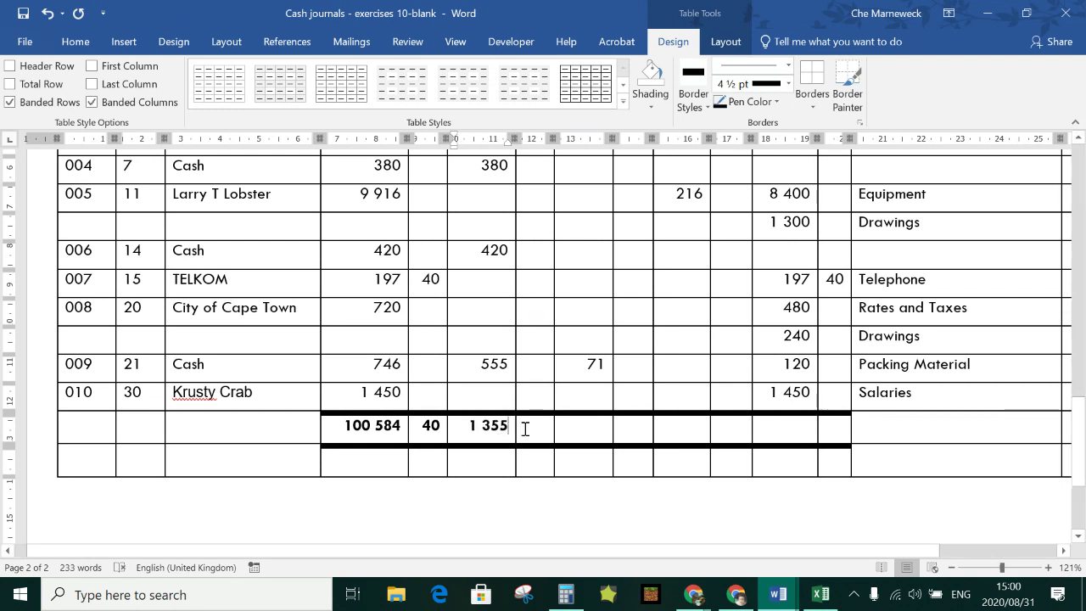
{"action": "left_click", "coordinate": [590, 432]}
{"action": "scroll", "coordinate": [589, 395], "scroll_direction": "up", "scroll_amount": 4}
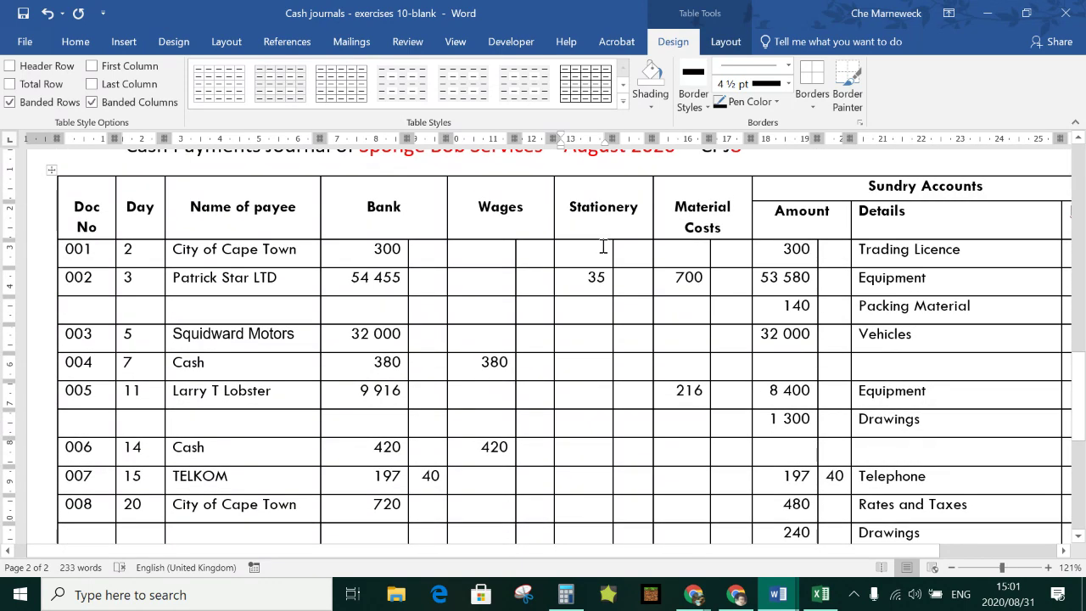
{"action": "scroll", "coordinate": [596, 274], "scroll_direction": "down", "scroll_amount": 4}
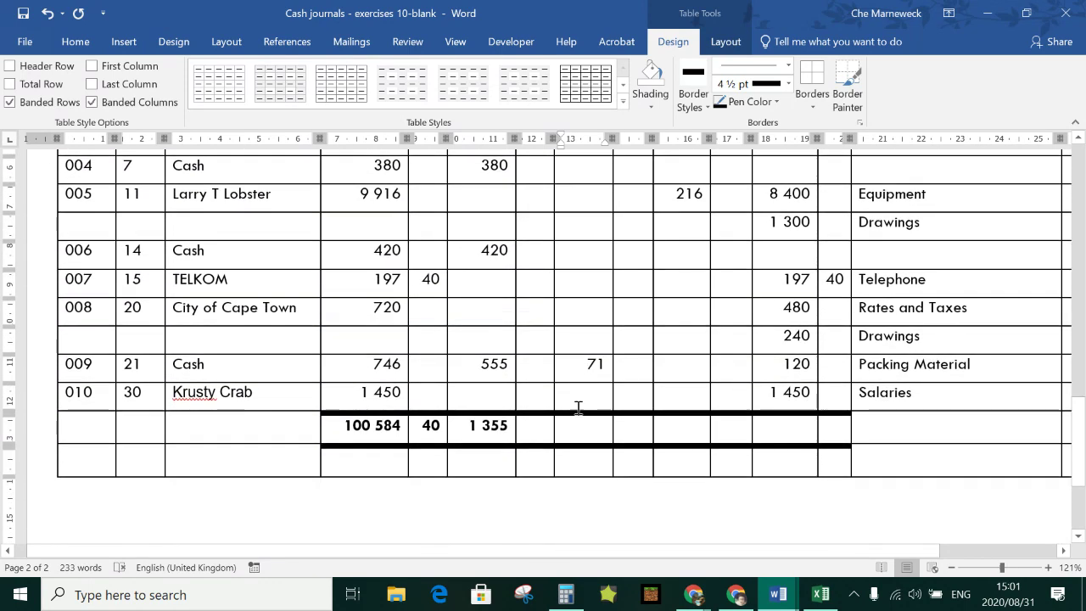
{"action": "type", "text": "106"}
- Add up the Material Costs column and enter its total of 916 in the totals row
{"action": "left_click", "coordinate": [681, 430]}
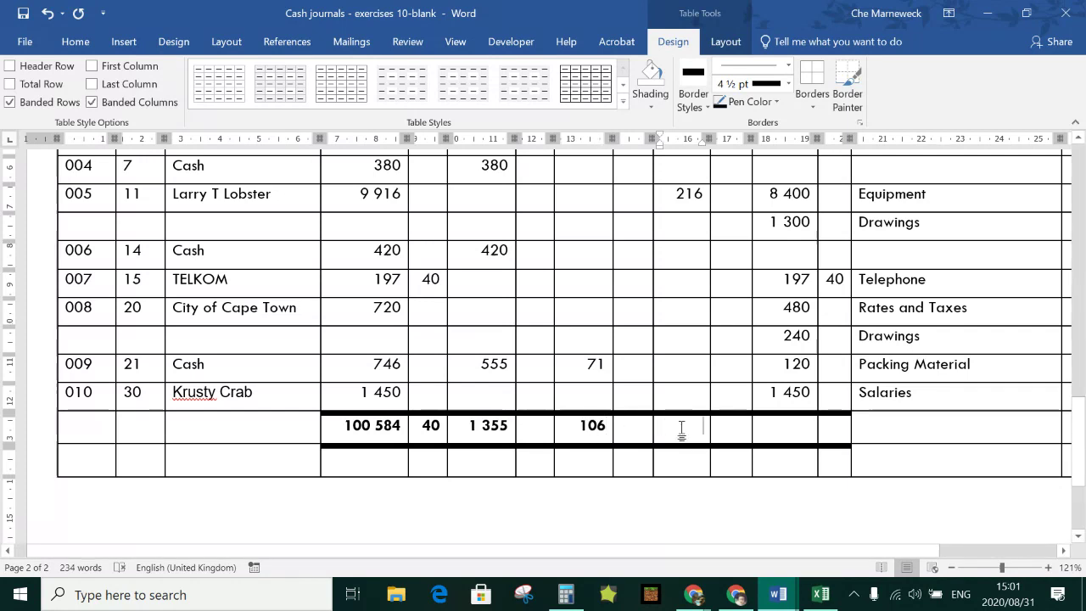
{"action": "scroll", "coordinate": [682, 430], "scroll_direction": "up", "scroll_amount": 4}
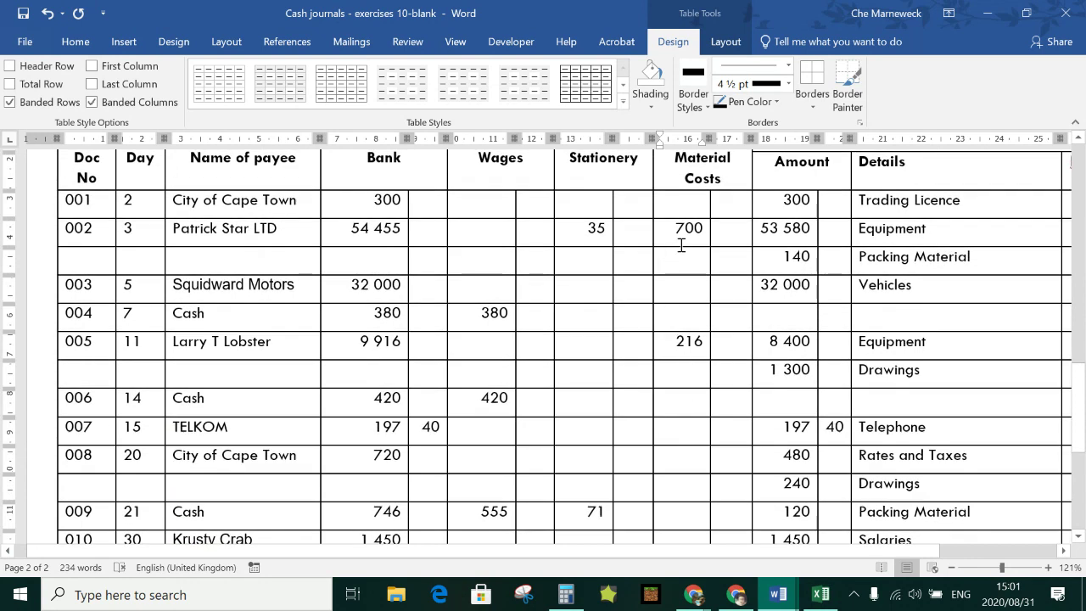
{"action": "scroll", "coordinate": [706, 435], "scroll_direction": "down", "scroll_amount": 1}
{"action": "scroll", "coordinate": [708, 454], "scroll_direction": "down", "scroll_amount": 3}
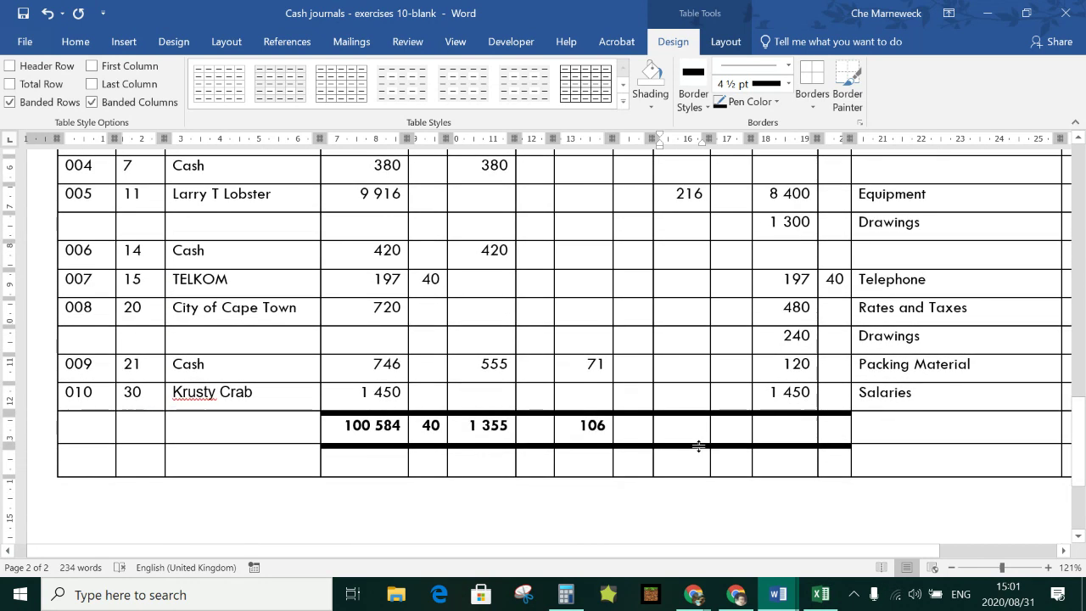
{"action": "type", "text": "916"}
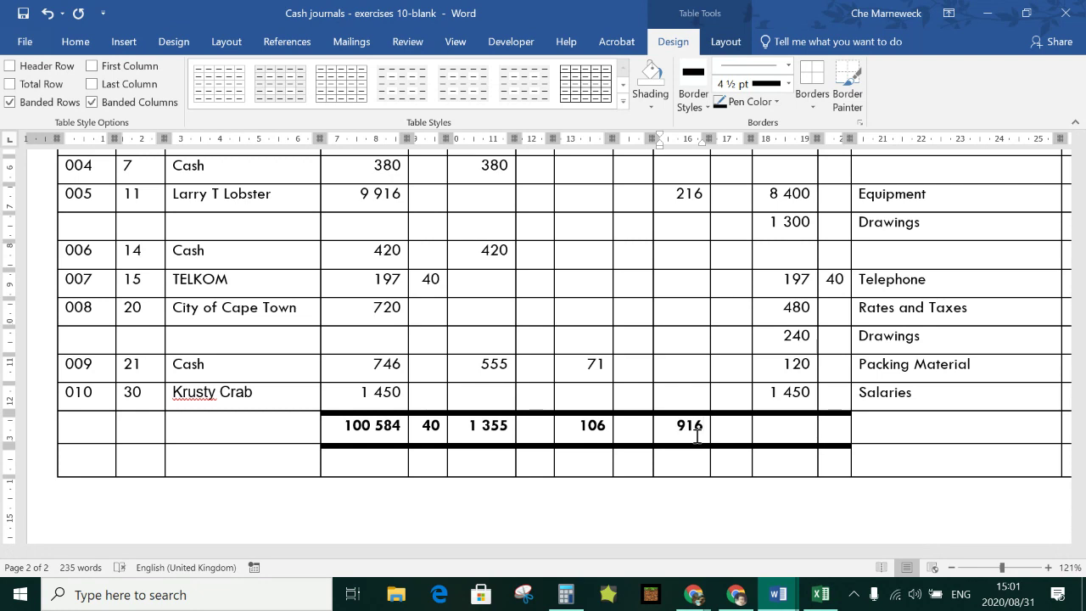
- Enter 98 207 and 40 cents as the sundry accounts total and cross-check the column totals against the Bank total
{"action": "scroll", "coordinate": [747, 433], "scroll_direction": "up", "scroll_amount": 5}
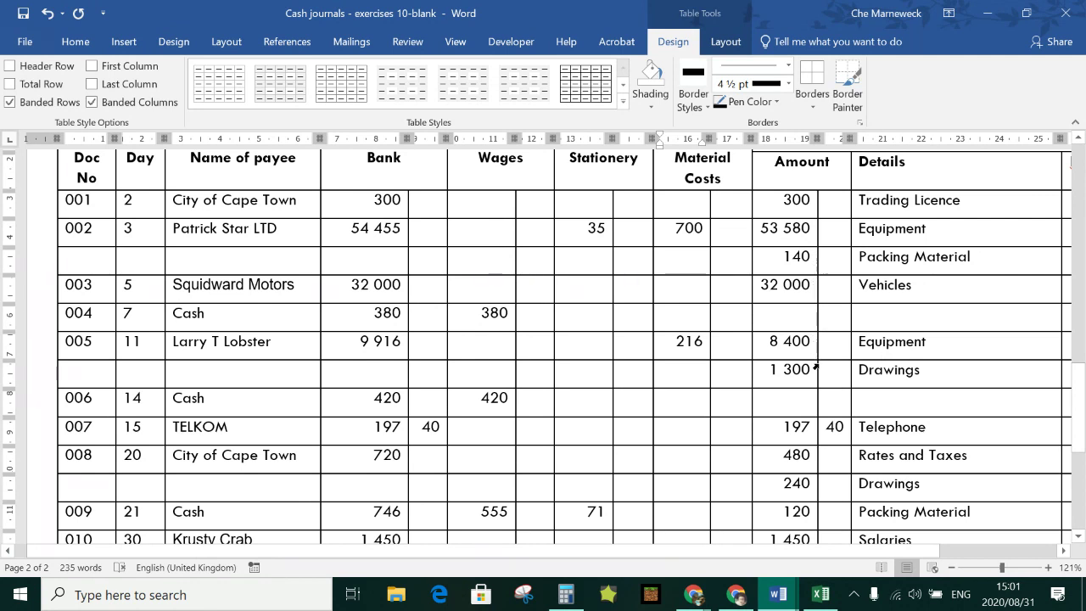
{"action": "scroll", "coordinate": [816, 371], "scroll_direction": "down", "scroll_amount": 3}
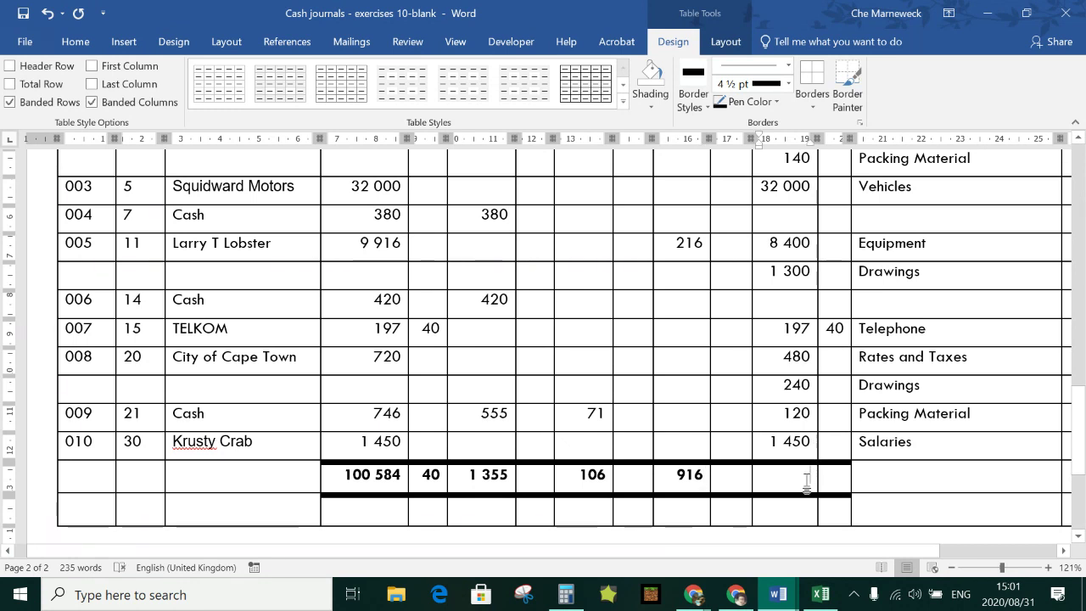
{"action": "left_click", "coordinate": [807, 480]}
{"action": "type", "text": "98 207"}
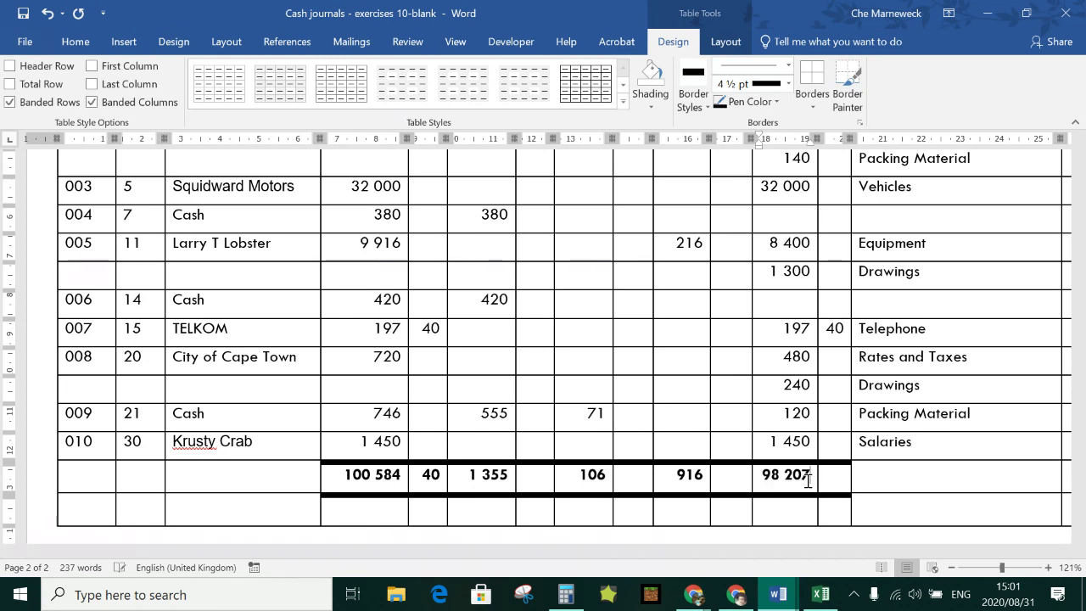
{"action": "key", "text": "Tab"}
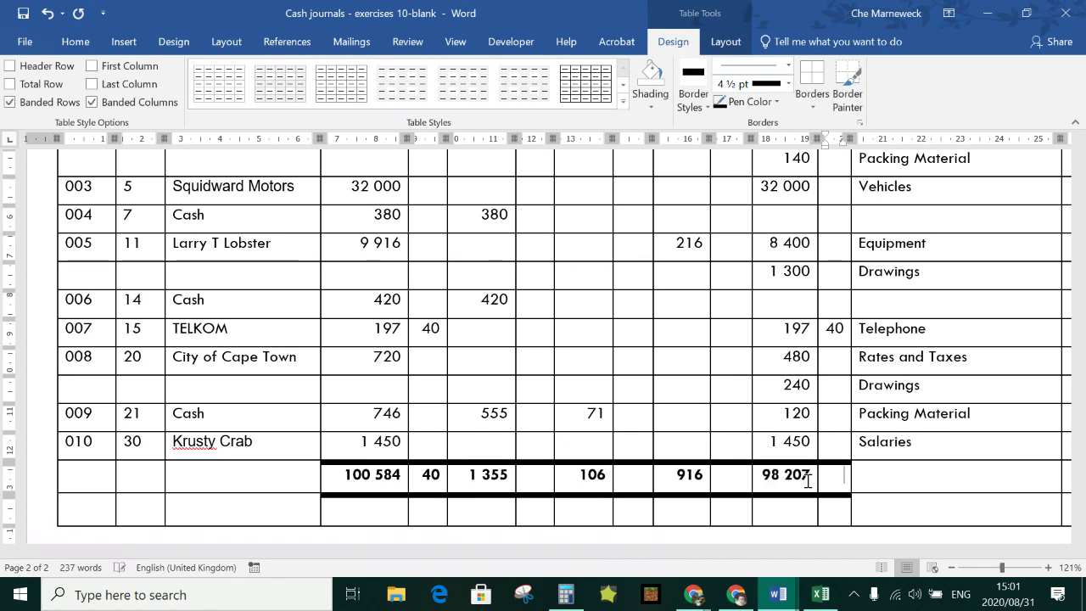
{"action": "type", "text": "40"}
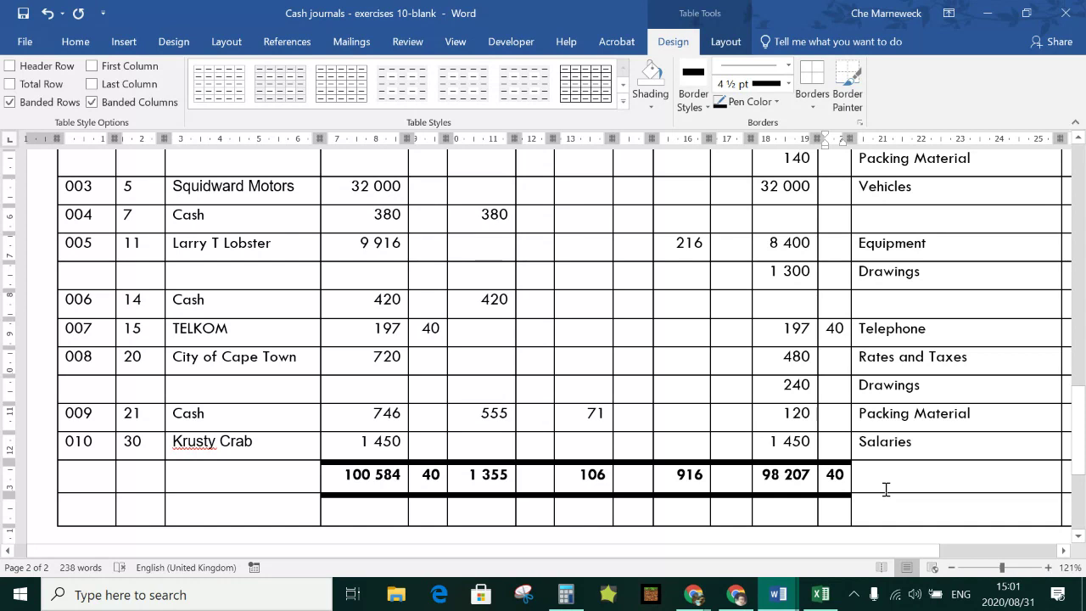
{"action": "left_click_drag", "start_coordinate": [473, 482], "coordinate": [832, 497]}
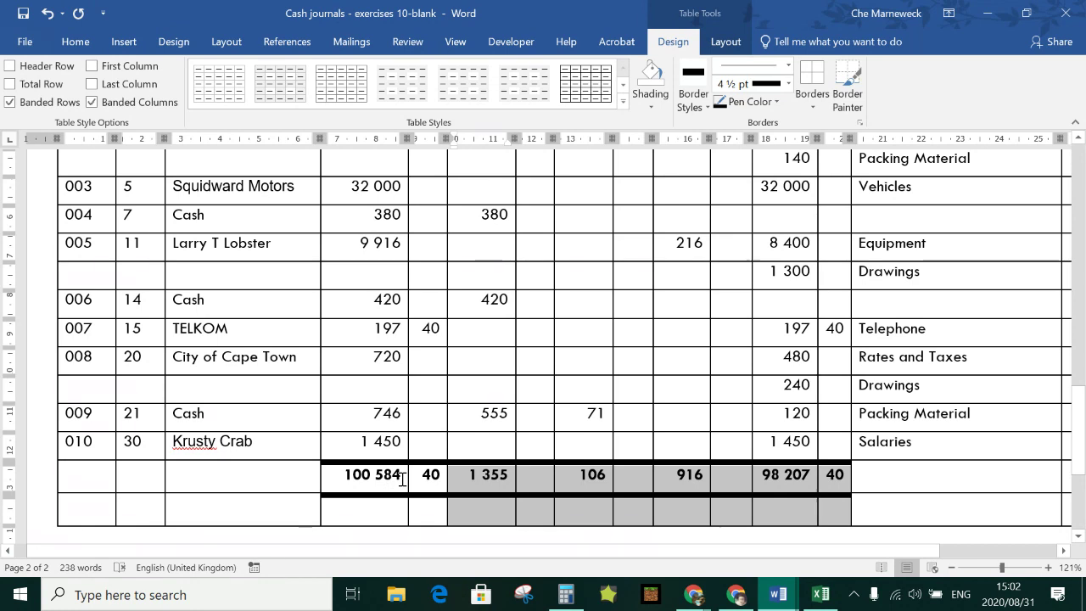
{"action": "left_click", "coordinate": [832, 506]}
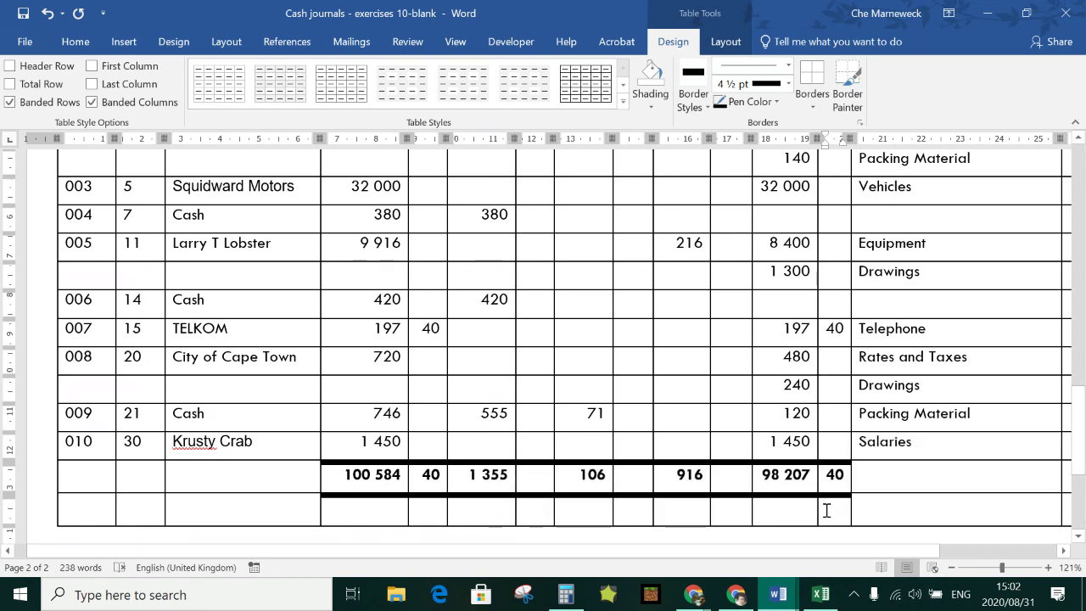